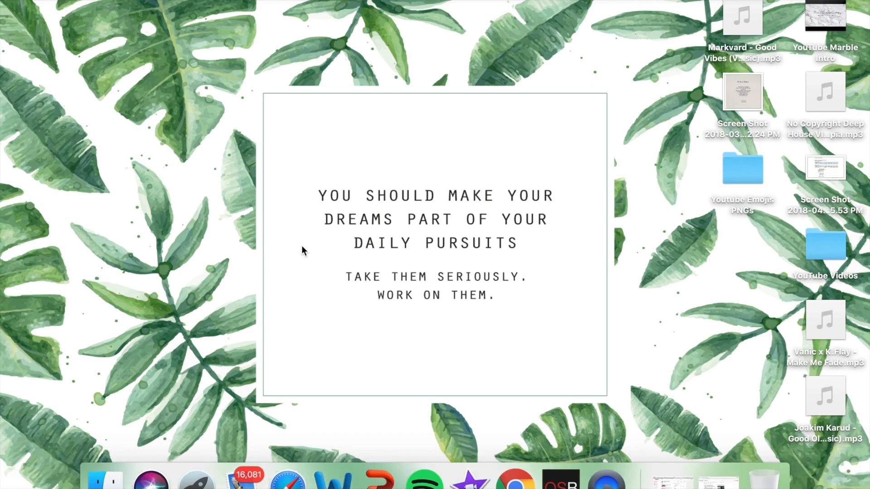
Step: Open Keynote and create a new presentation with the standard-size White theme
left_click(196, 483)
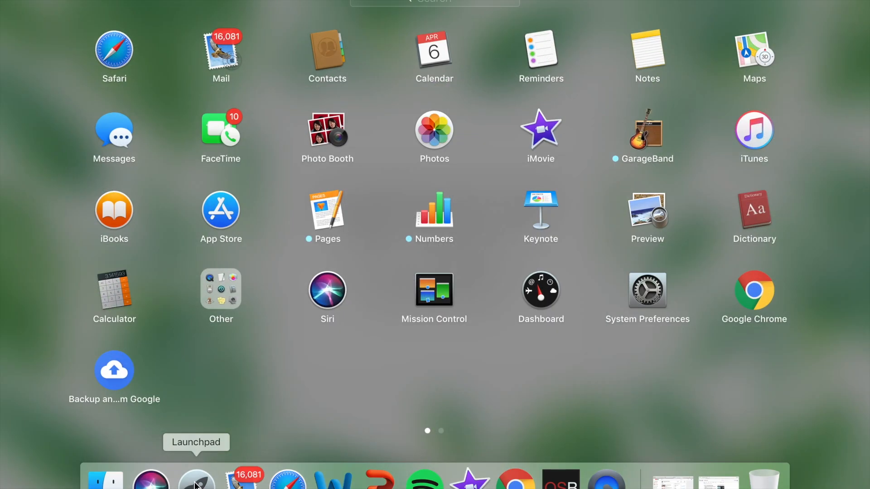
left_click(541, 206)
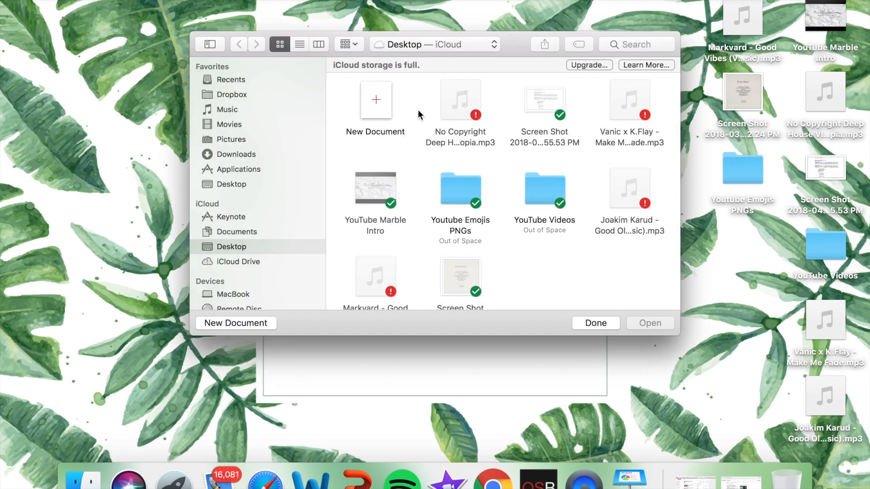
double_click(377, 102)
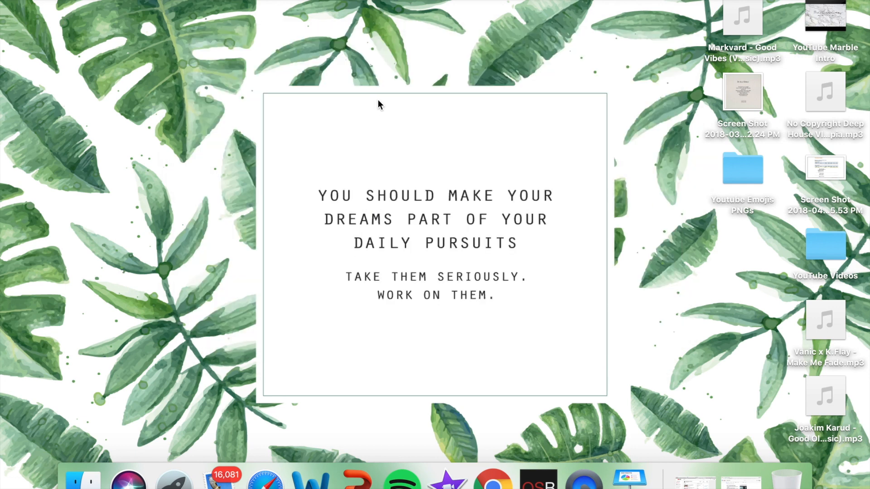
left_click(361, 126)
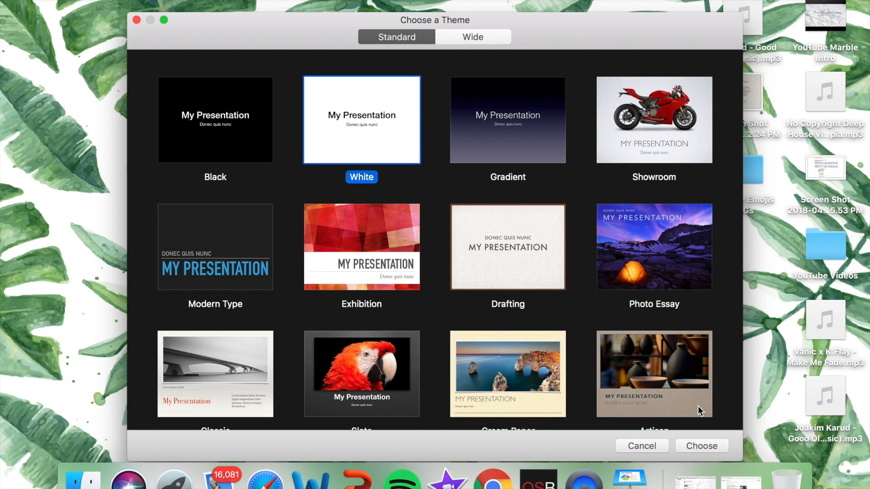
left_click(708, 447)
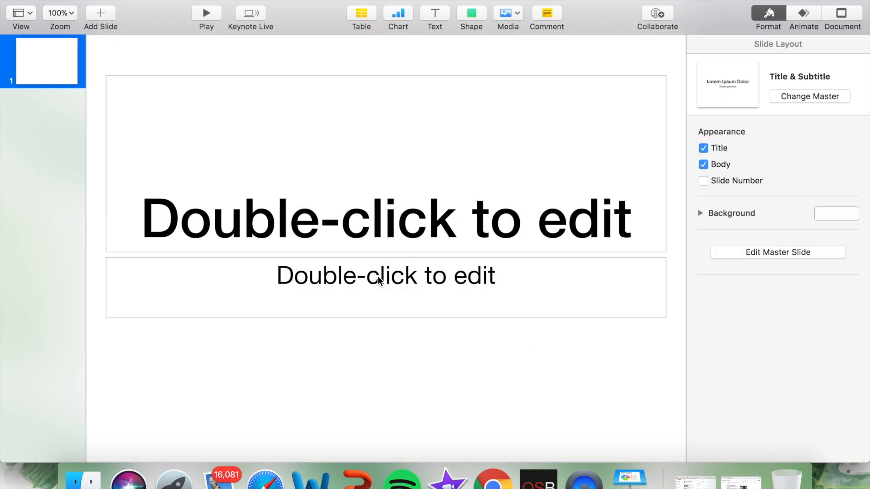
left_click(436, 222)
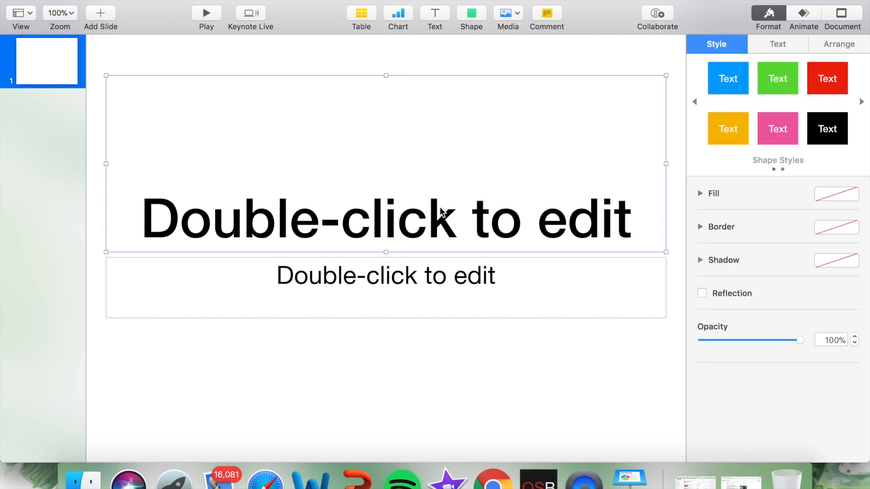
double_click(345, 207)
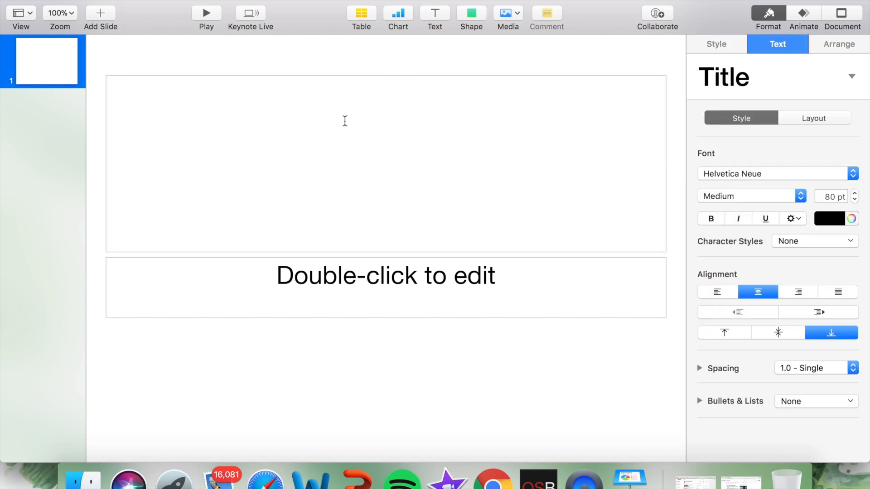
left_click(382, 65)
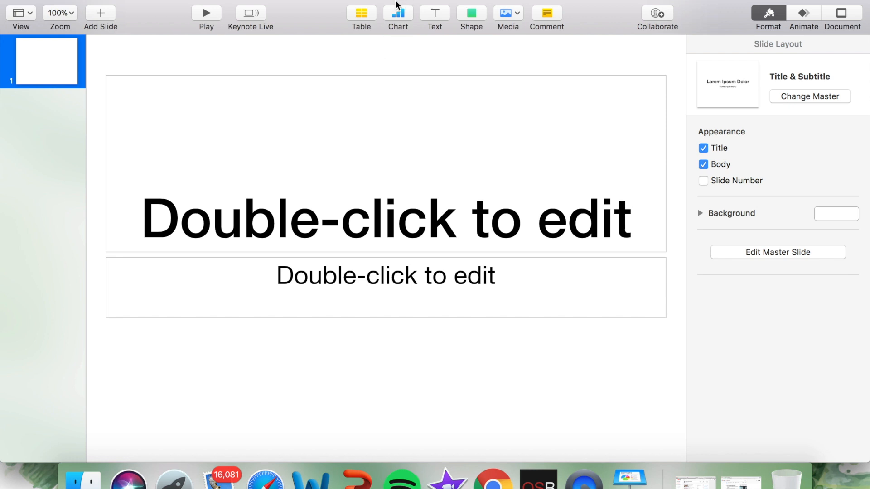
Step: Replace the title placeholder on the first slide with the channel owner's full name
left_click(370, 206)
left_click(462, 202)
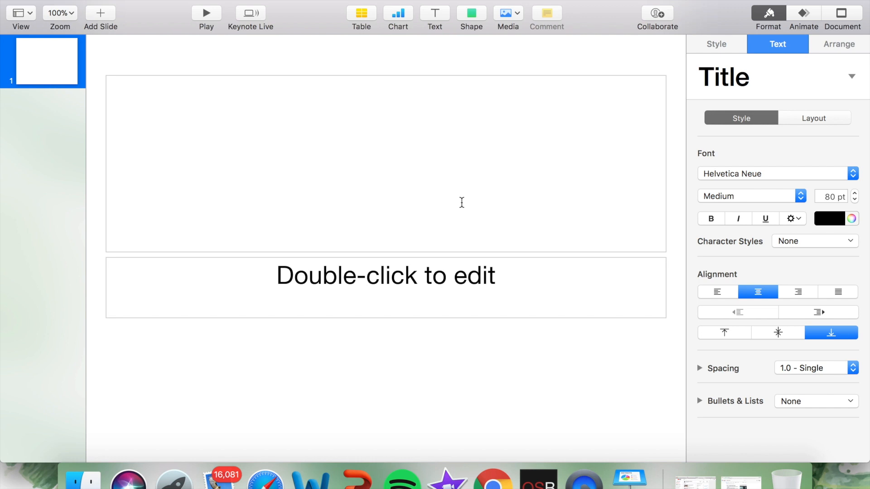
type("Marta")
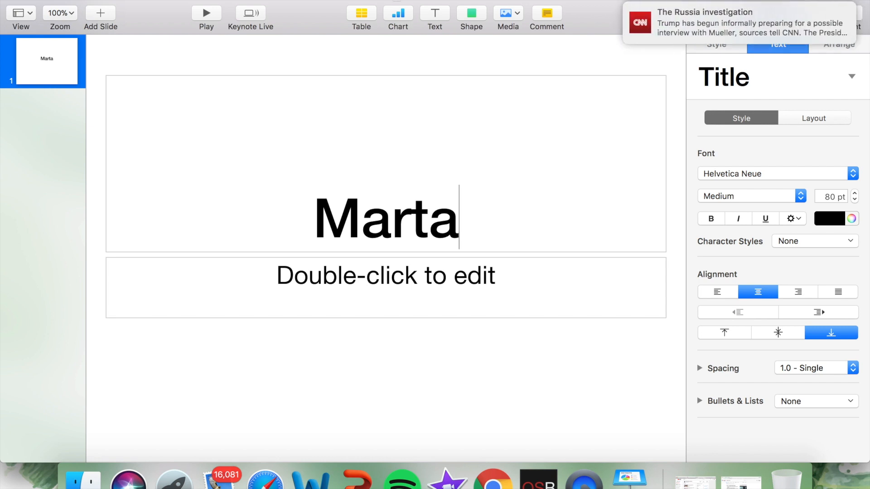
key("BackSpace")
key("BackSpace")
key("BackSpace")
key("BackSpace")
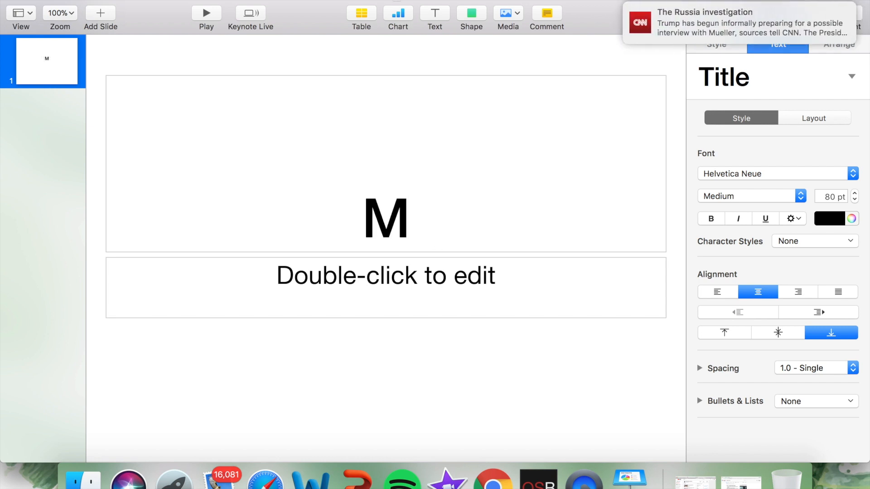
type("arta Ma")
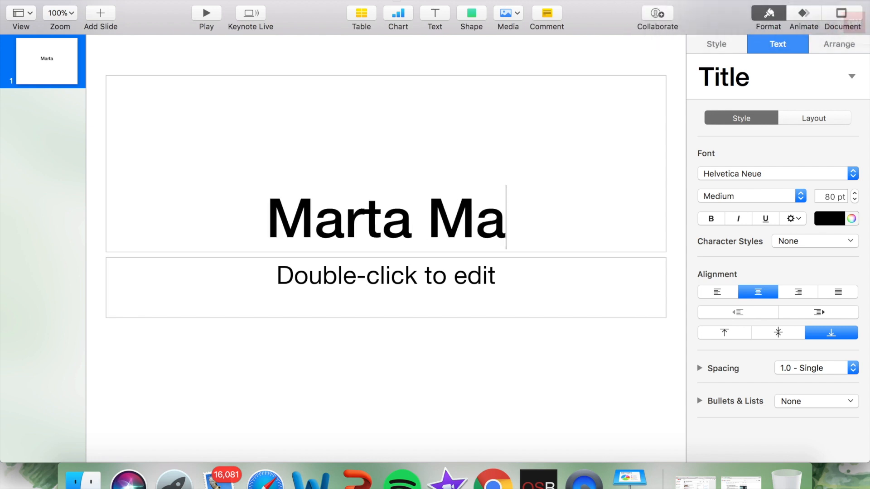
type("ria Adames")
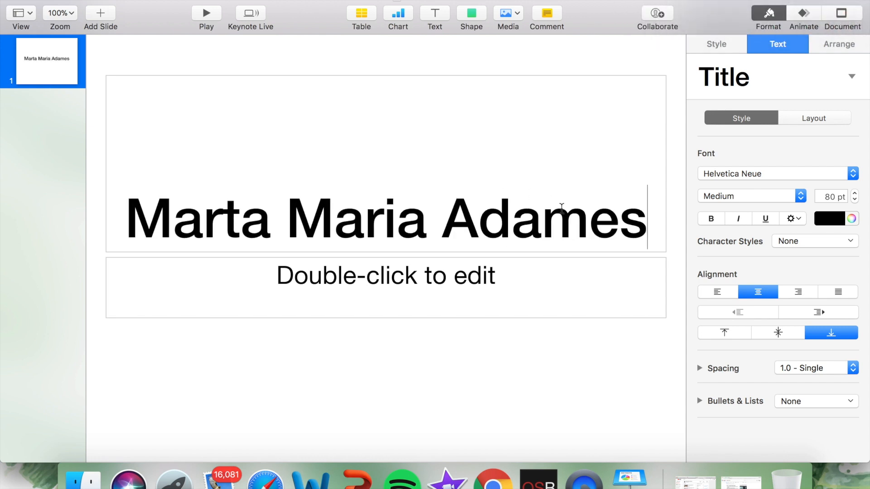
Step: Change the font of the whole title text to Savoye LET, trying Goudy Old Style first
left_click_drag(646, 222, 125, 213)
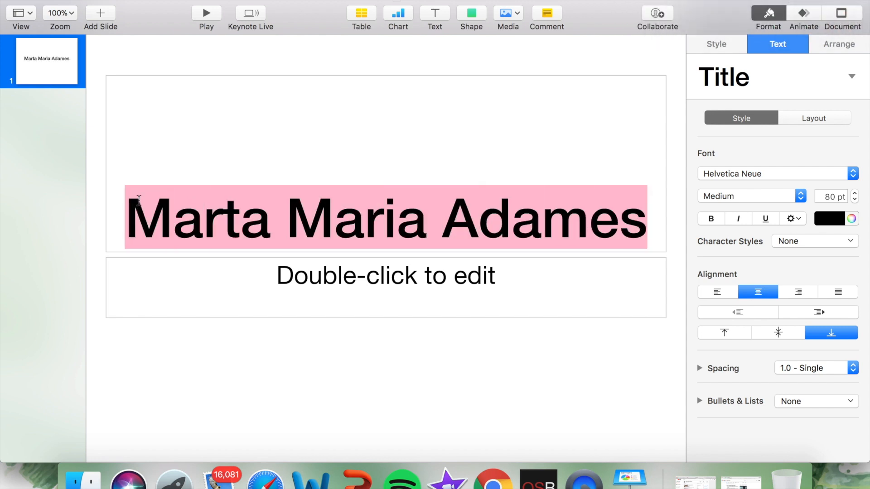
left_click(743, 177)
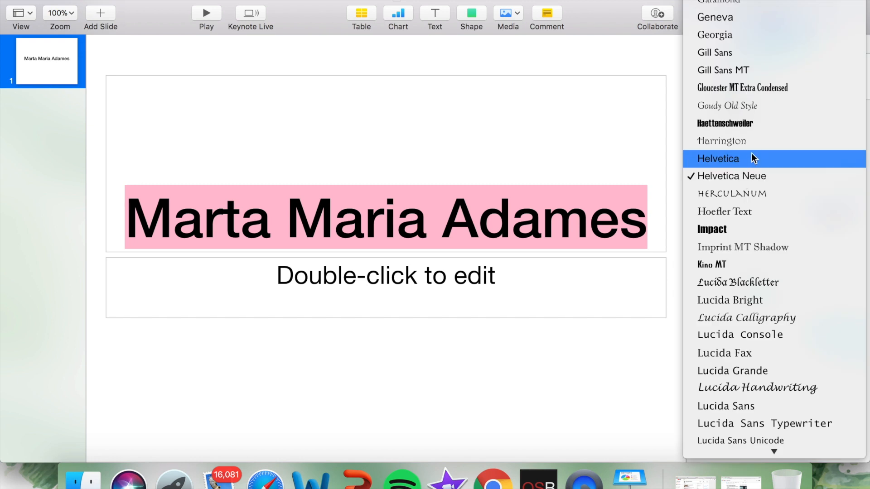
left_click(763, 112)
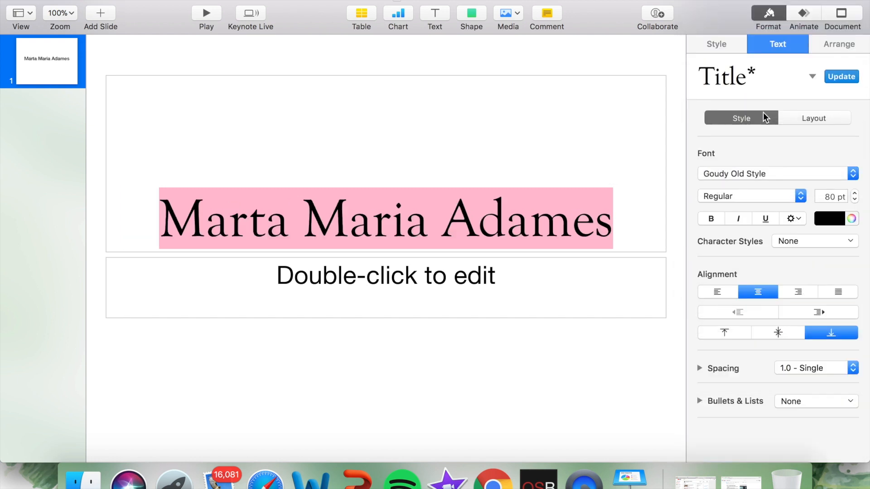
left_click(758, 173)
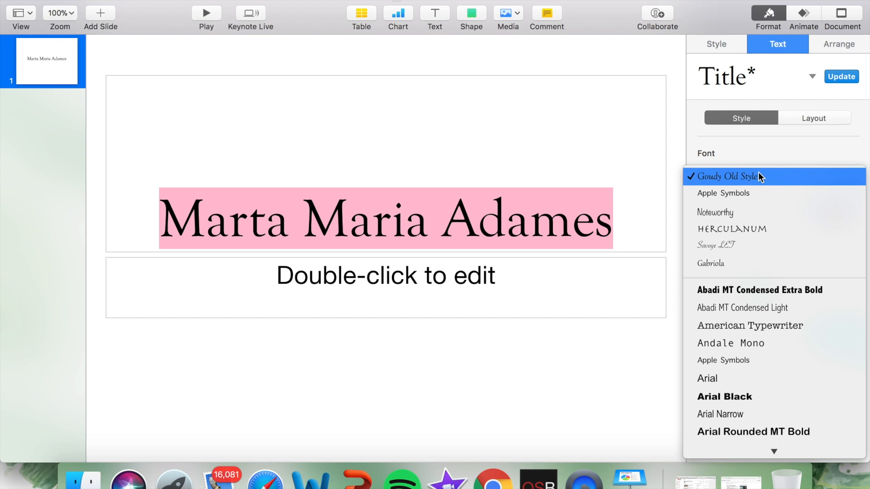
left_click(743, 243)
Step: Shrink the title box's height by lowering its upper edge to just above the name
left_click(536, 257)
left_click(515, 175)
left_click_drag(387, 75, 388, 173)
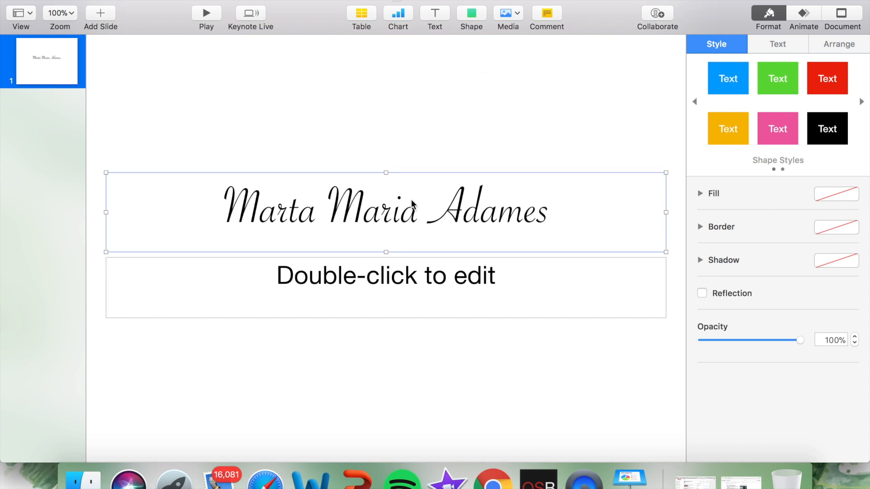
left_click(417, 140)
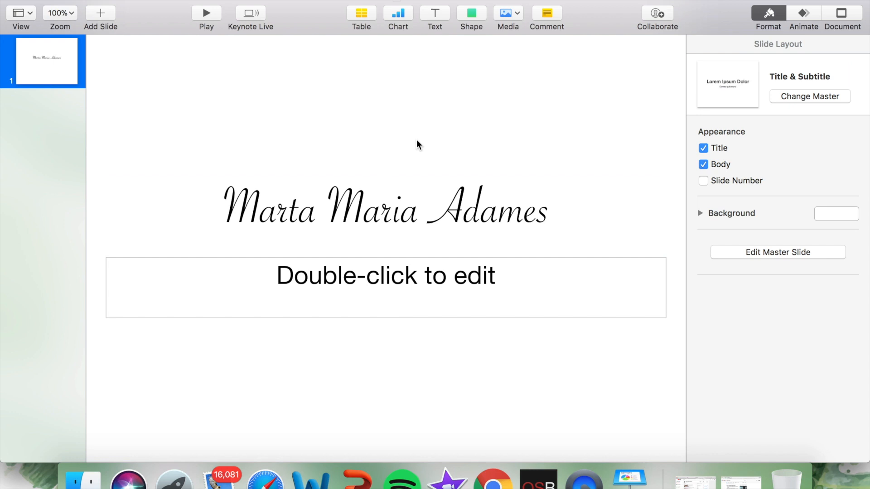
Step: Replace the subtitle placeholder with the text "Lifestyle | Fitness | Makeup"
left_click(404, 277)
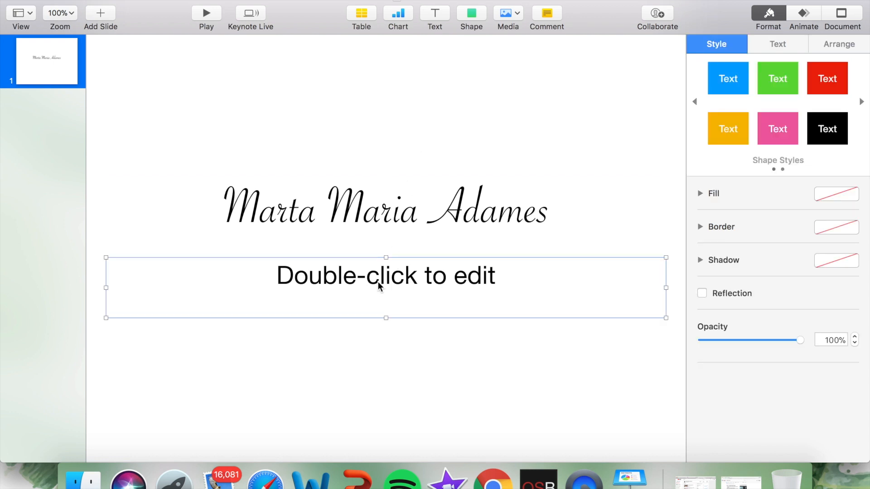
double_click(501, 271)
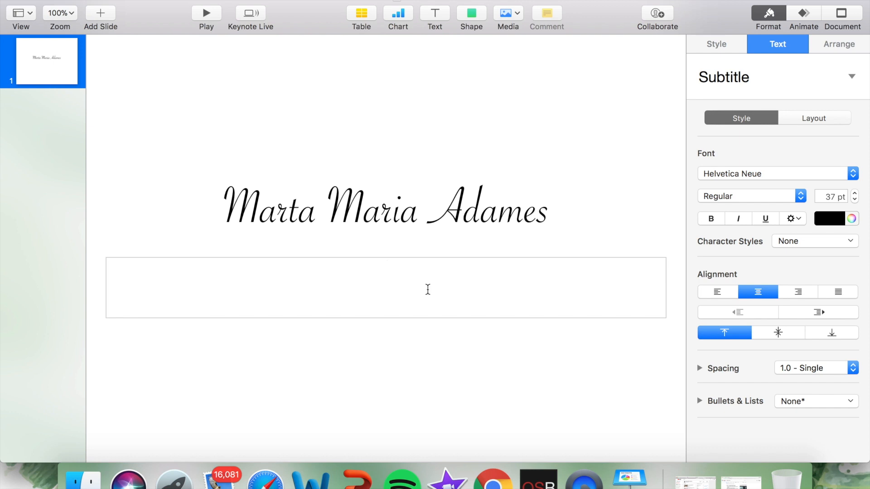
type("Lifesy")
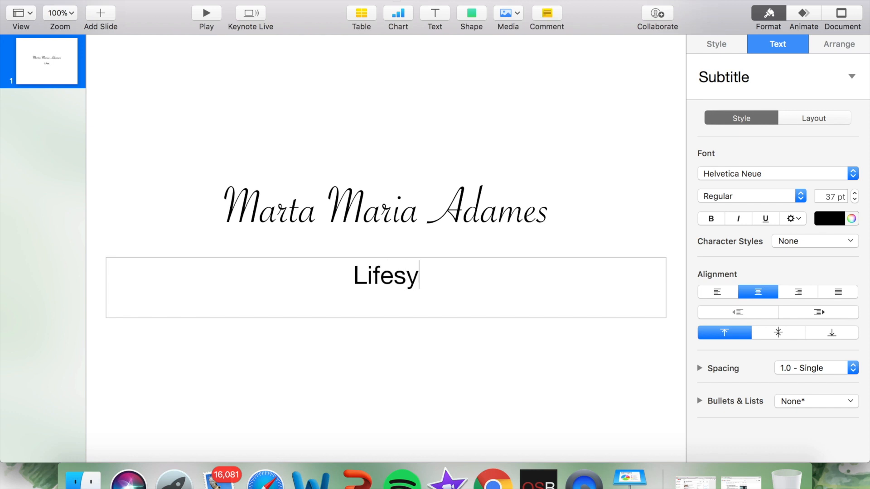
key("BackSpace")
type("tyke")
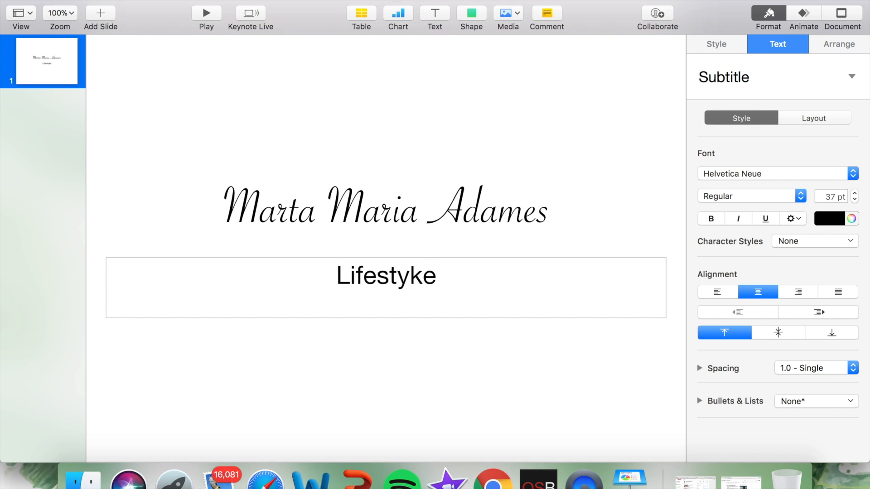
key("BackSpace")
key("BackSpace")
type("le")
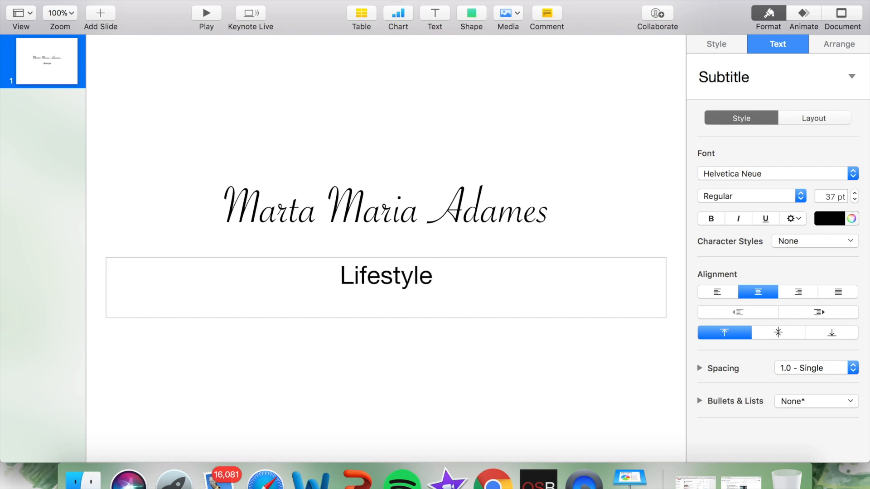
type(" |  Fit")
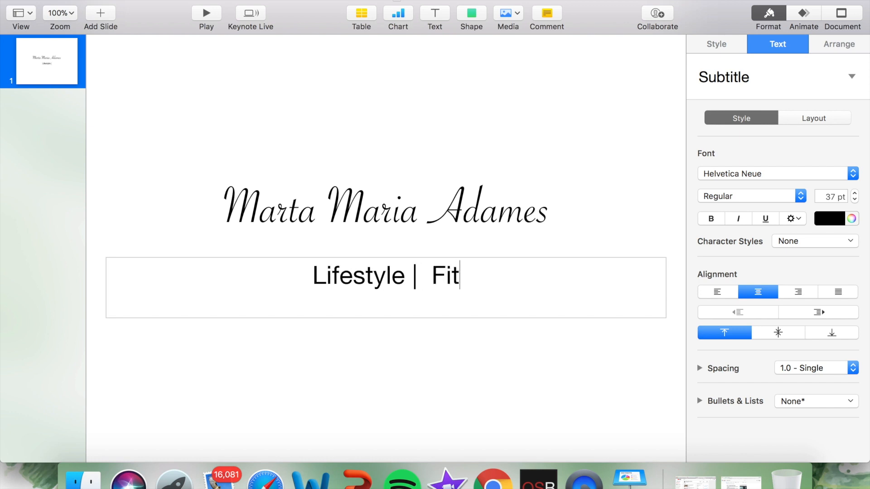
type("ness |")
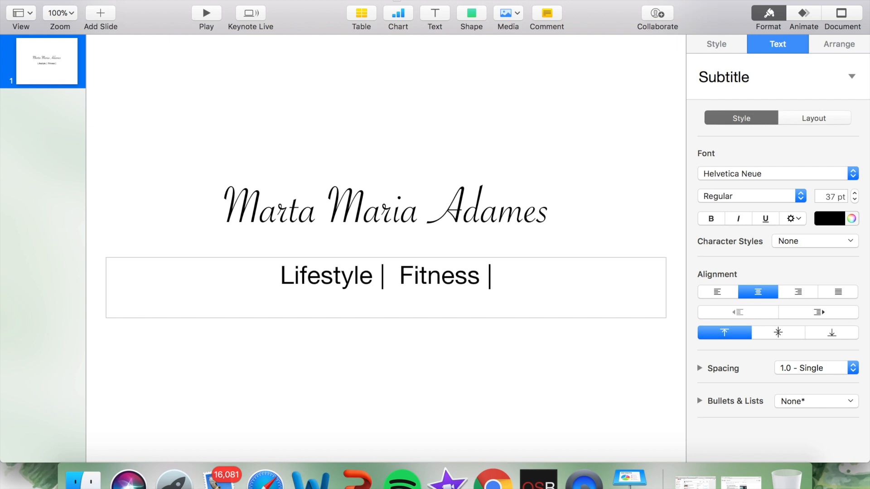
type("Makeup")
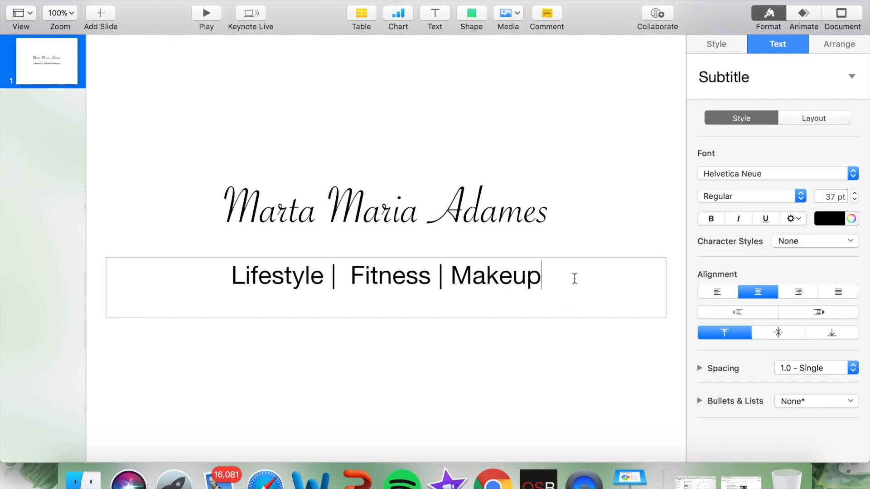
Step: Change the font of the whole subtitle to Savoye LET, trying Helvetica and Goudy Old Style first
left_click_drag(574, 278, 193, 277)
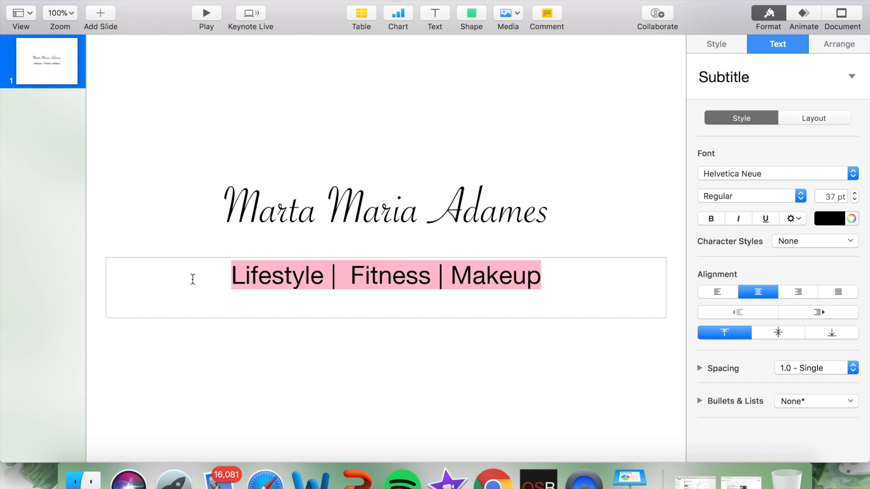
left_click(736, 174)
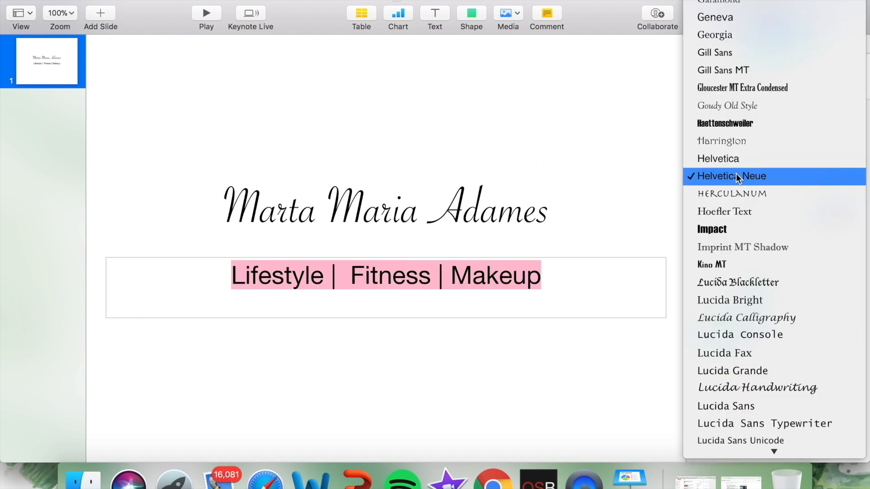
left_click(739, 166)
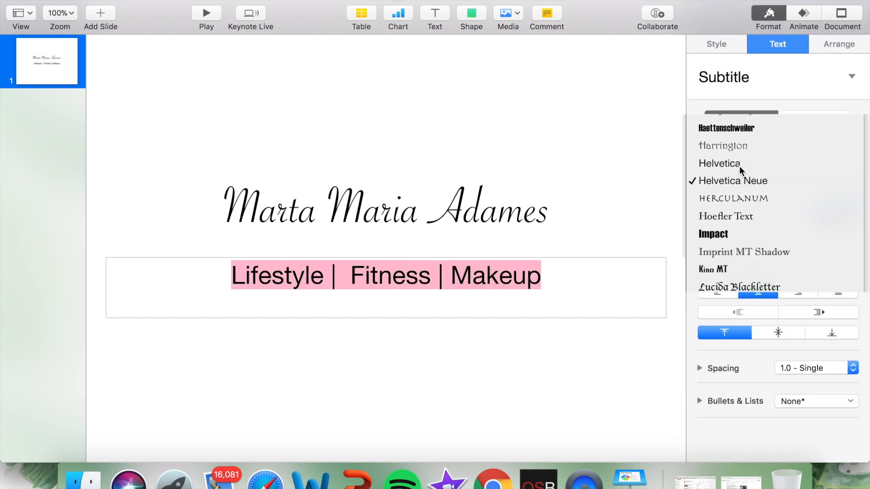
left_click(752, 177)
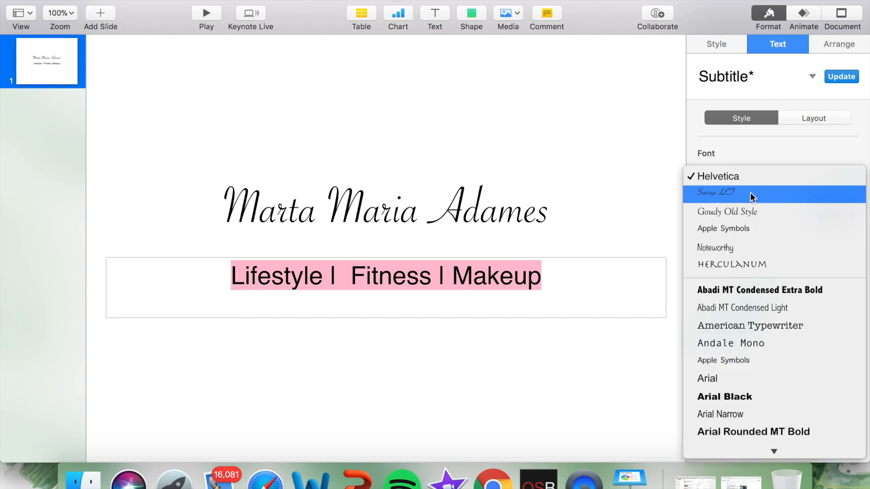
left_click(747, 206)
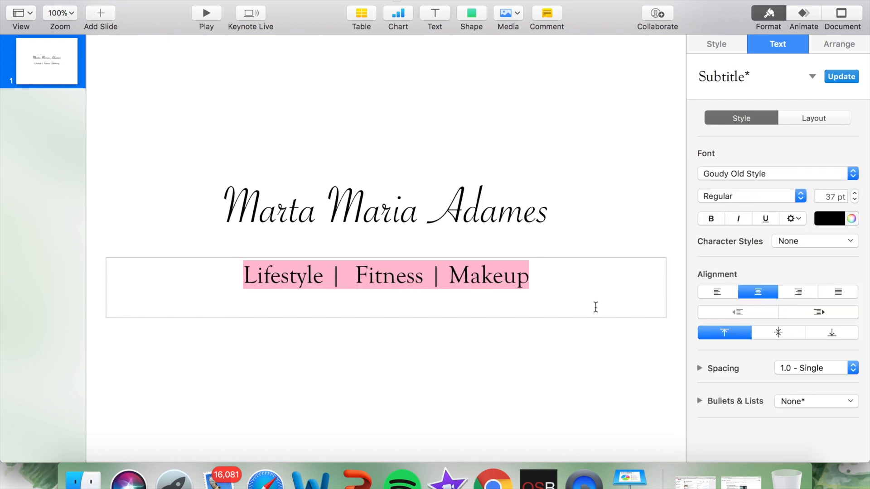
left_click(761, 172)
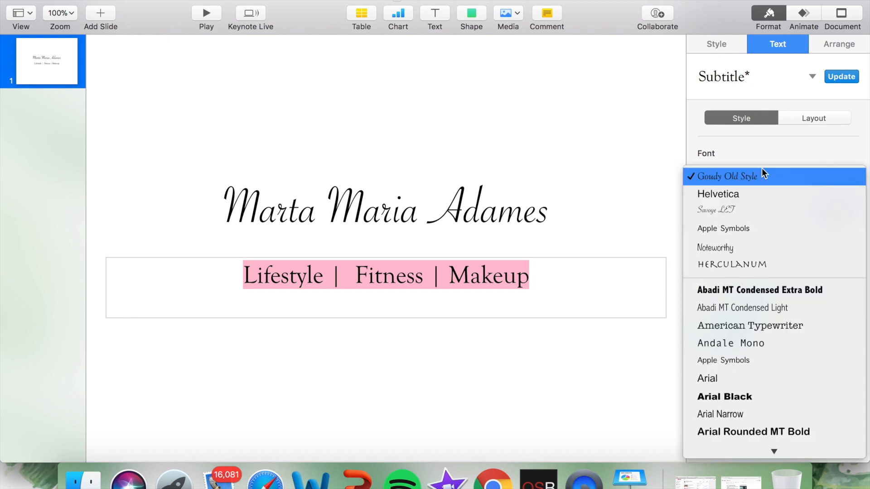
left_click(743, 210)
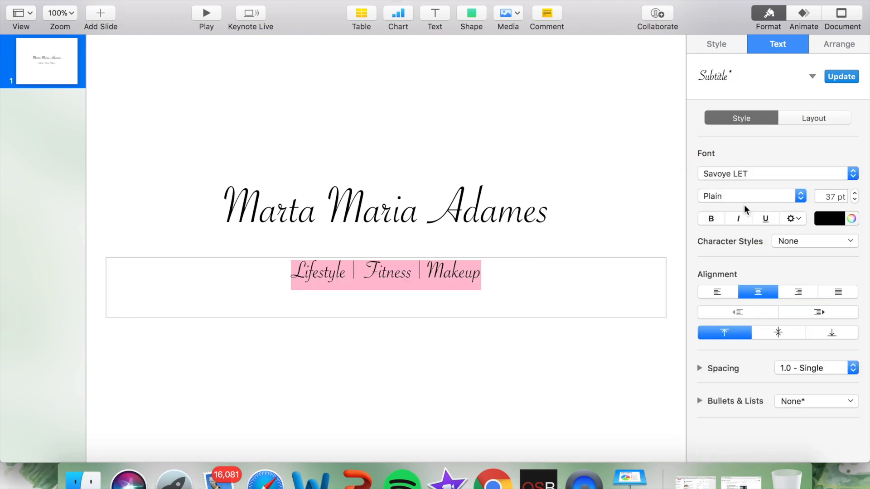
left_click(599, 183)
left_click(377, 132)
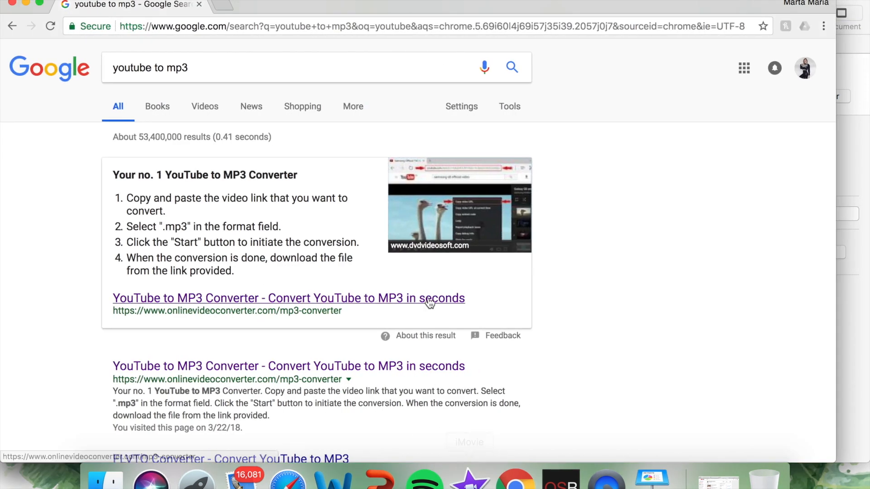
Step: Search Google Images for "watercolor background" in a new browser tab
left_click(203, 69)
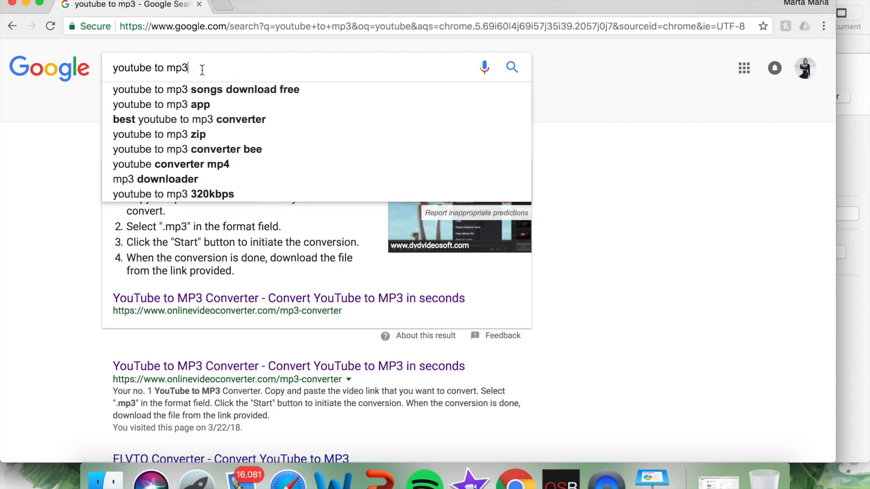
left_click(224, 7)
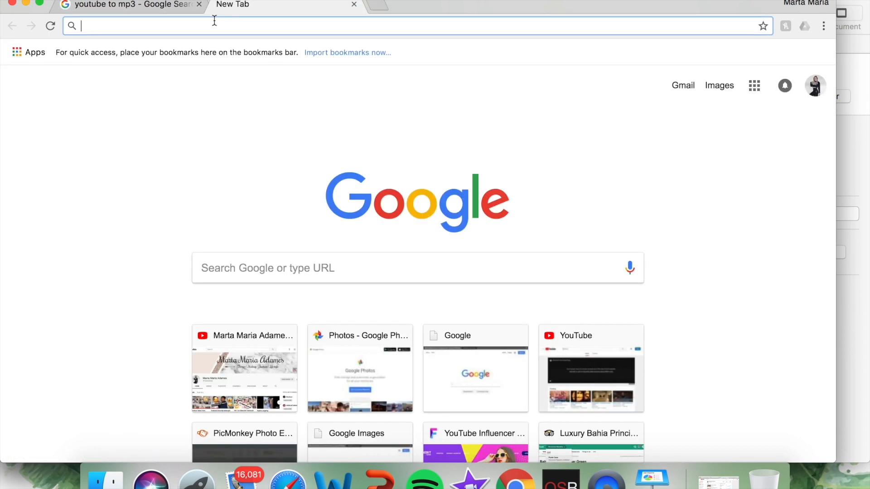
type("watercolor")
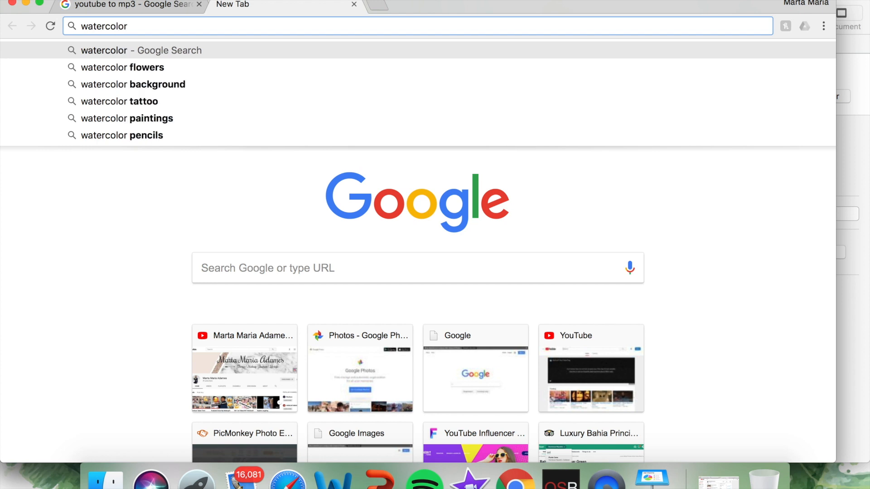
left_click(164, 85)
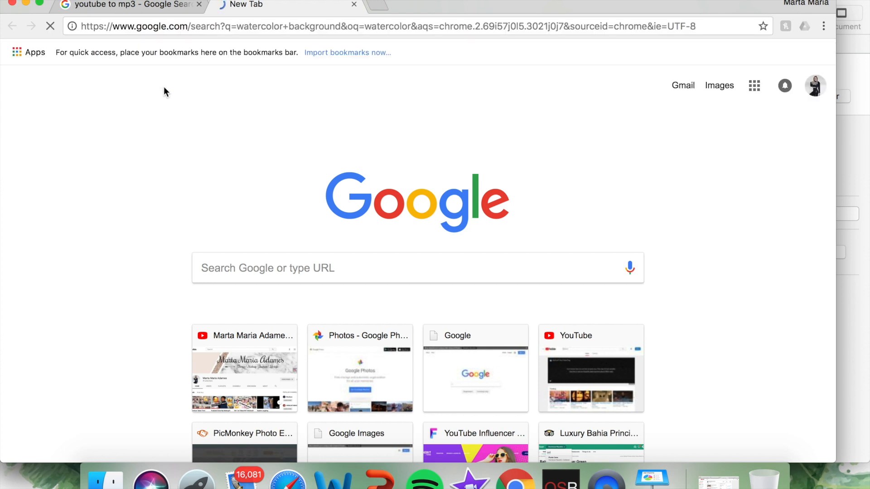
left_click(156, 107)
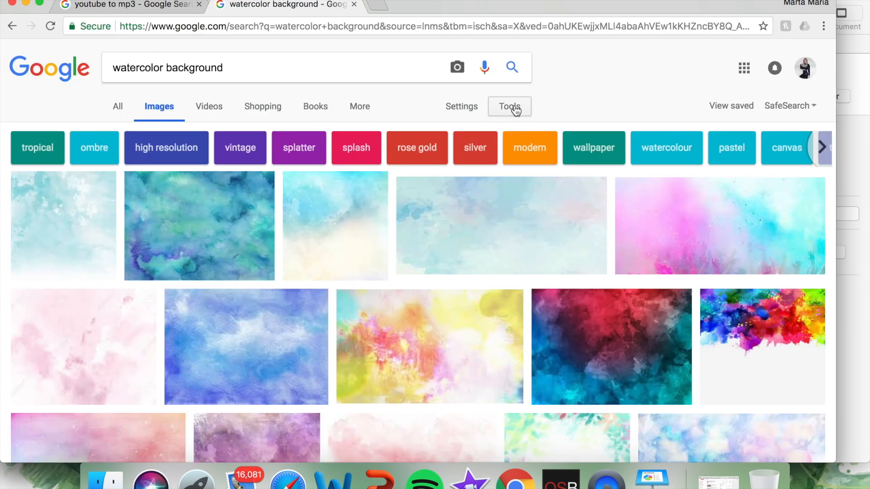
Step: Filter the watercolor background image results to the Large size
left_click(516, 111)
left_click(134, 132)
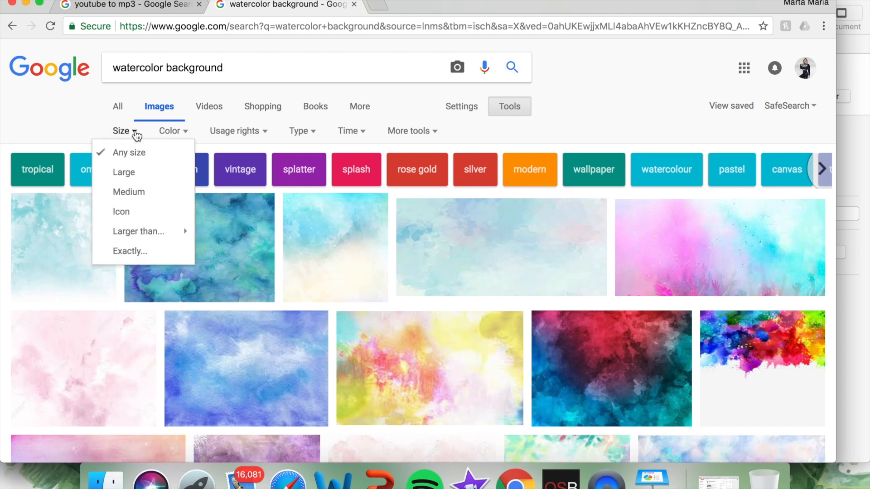
left_click(136, 179)
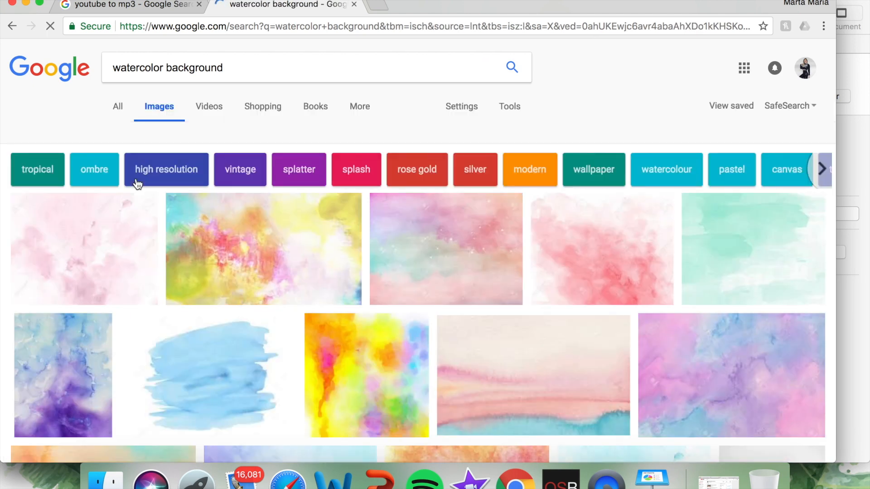
Step: Browse the large watercolor images and open the preview of the purple, blue and turquoise brush stroke from Craftberry Bush
scroll(369, 242, "down", 3)
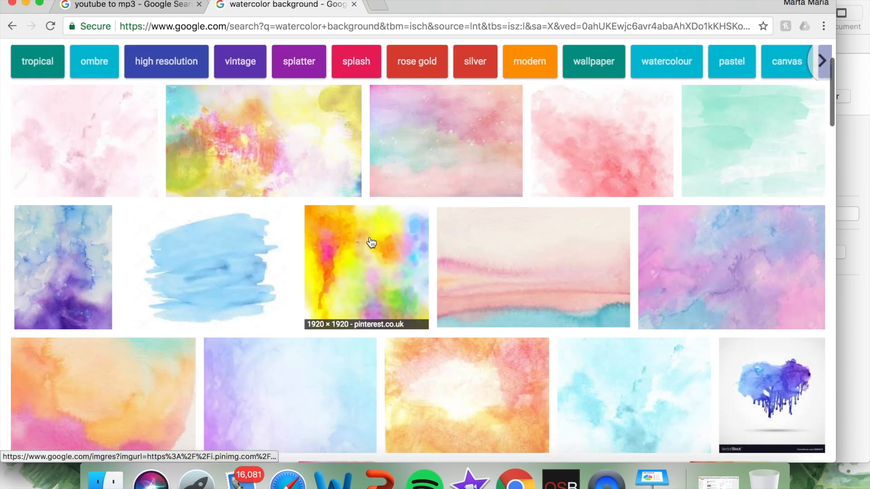
scroll(372, 243, "down", 6)
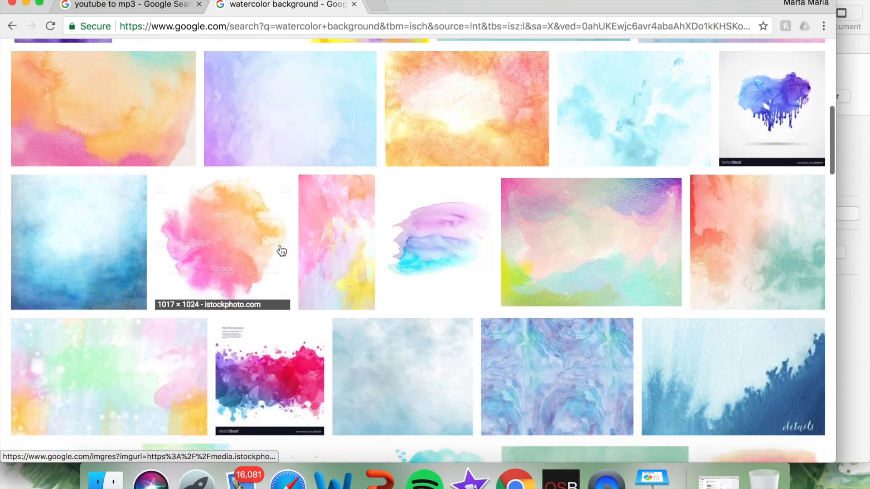
scroll(281, 251, "down", 5)
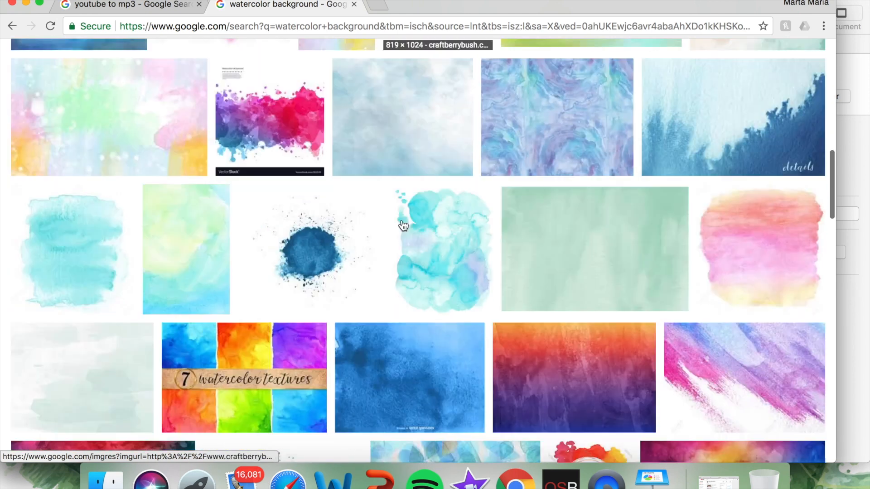
scroll(402, 226, "down", 1)
scroll(400, 218, "up", 3)
left_click(452, 86)
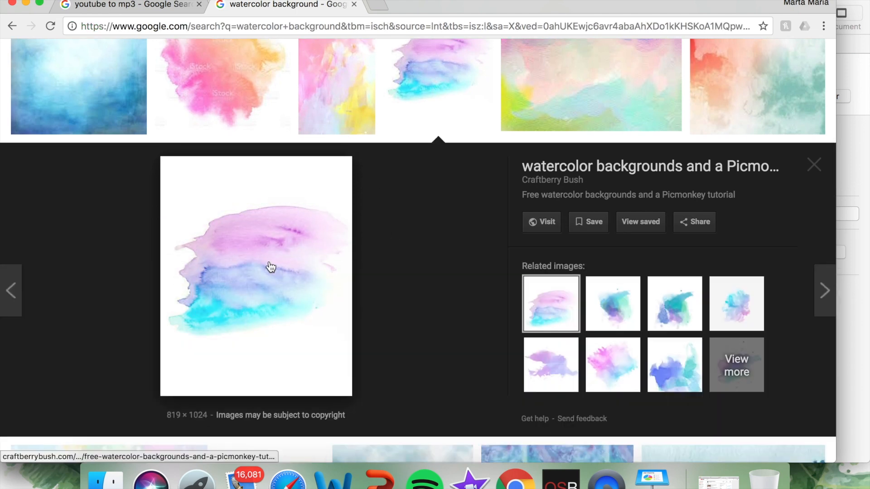
Step: Save the previewed brush-stroke picture as a JPEG image named purplewatercolorcraftberrybush
right_click(265, 216)
left_click(311, 316)
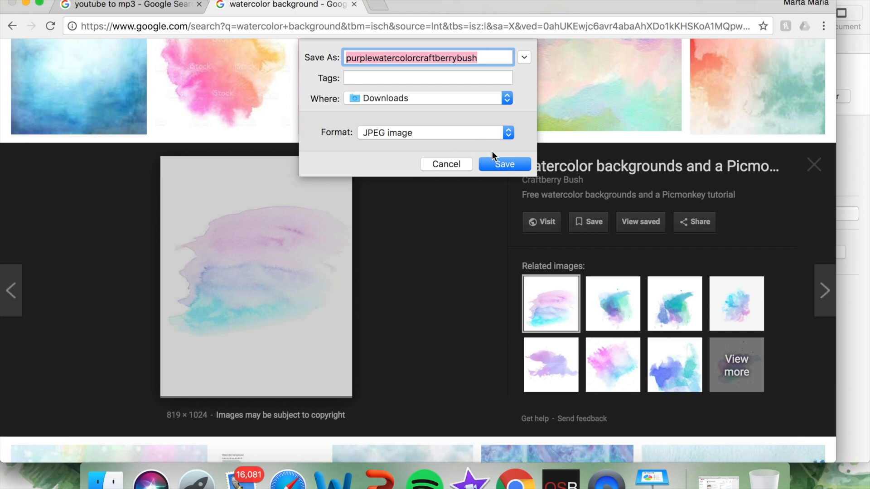
left_click(505, 164)
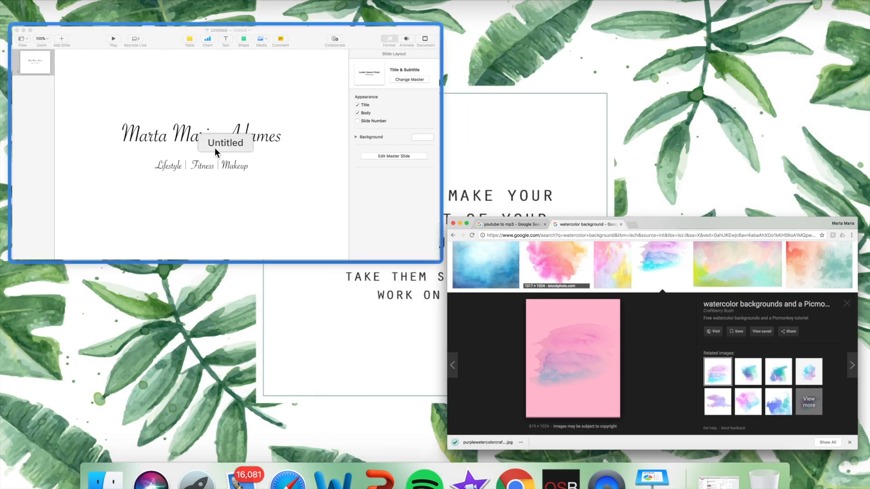
Step: Switch back to Keynote and insert purplewatercolorcraftberrybush.jpg on the title slide
left_click(213, 147)
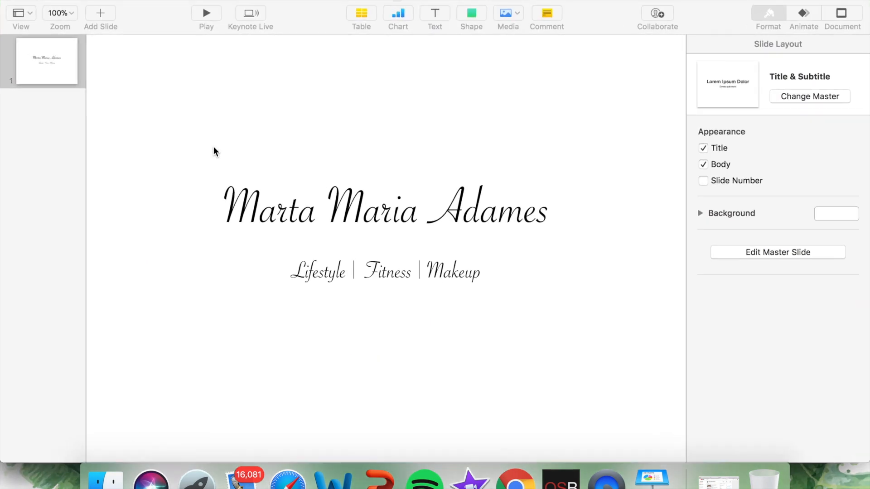
left_click(120, 0)
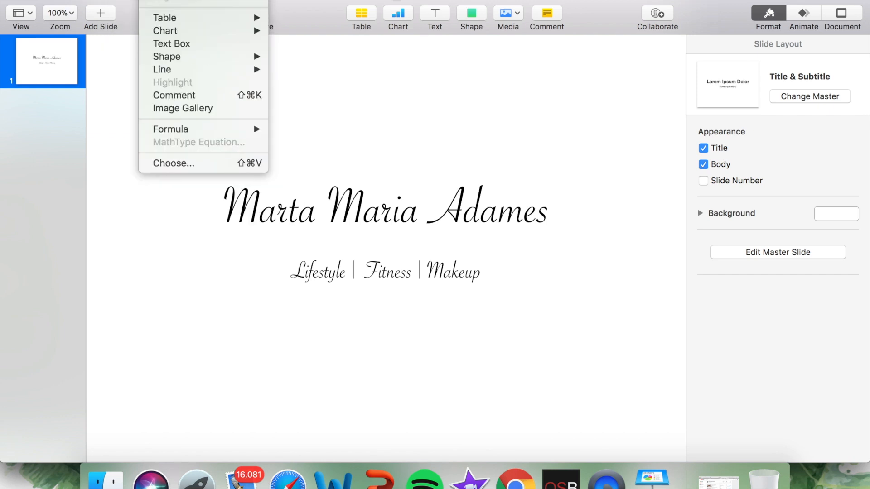
left_click(193, 164)
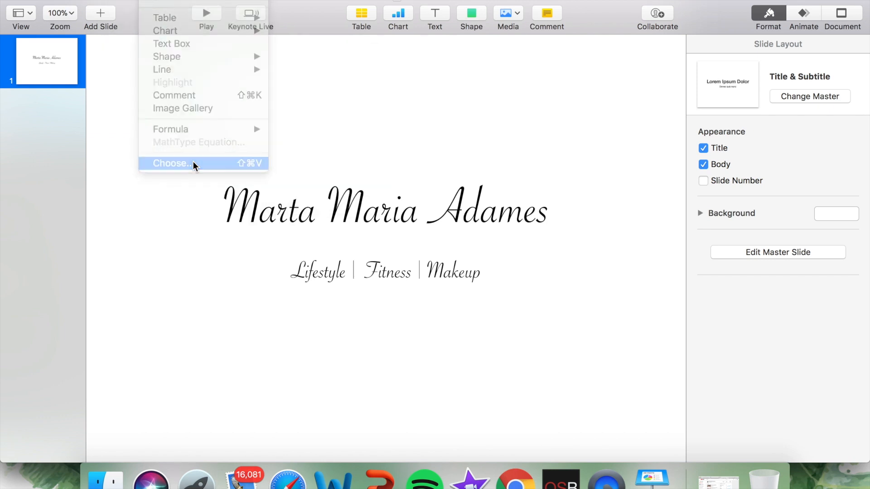
double_click(379, 111)
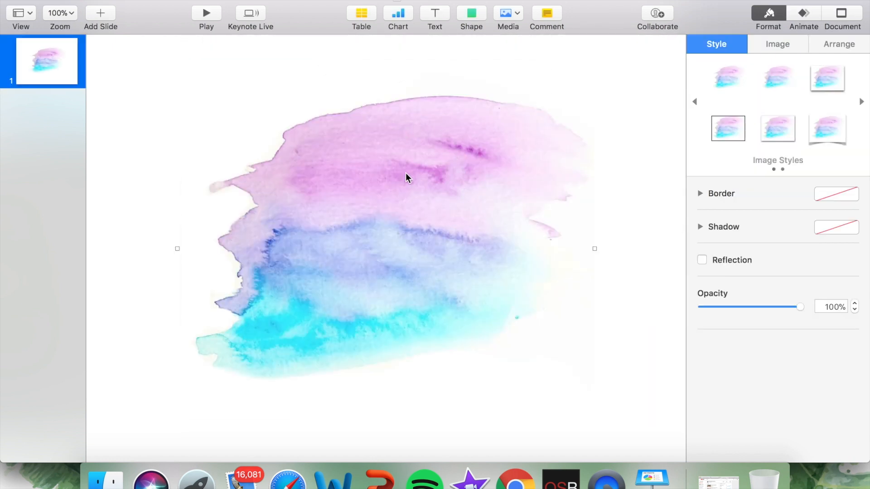
Step: Send the watercolor image behind the title and subtitle, and adjust its placement slightly to the left
right_click(406, 177)
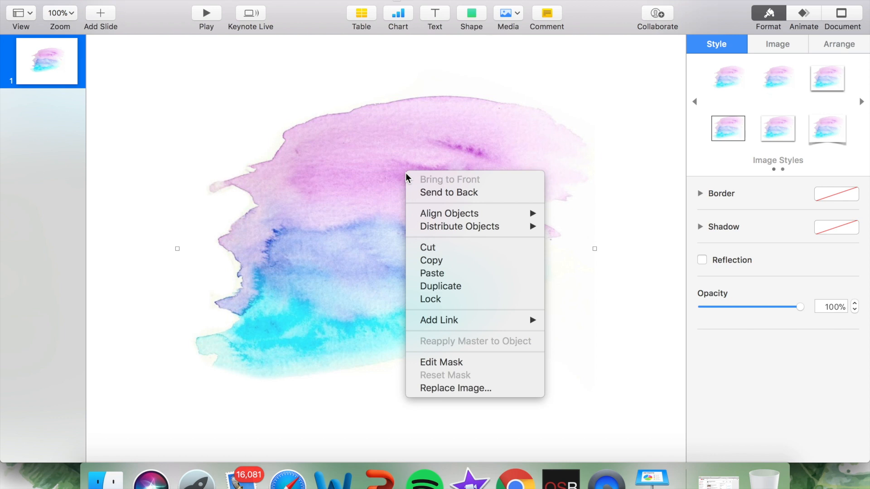
left_click(477, 192)
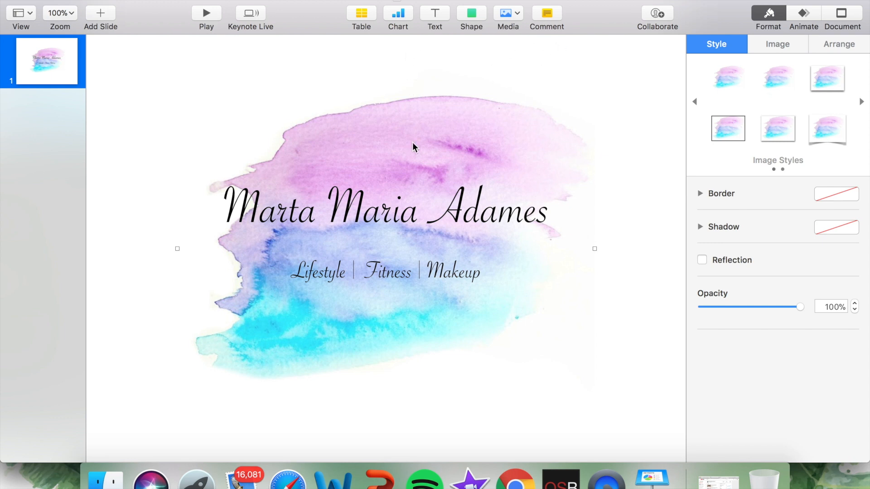
mouse_move(497, 156)
left_mouse_down()
mouse_move(468, 238)
mouse_move(428, 244)
mouse_move(310, 232)
mouse_move(452, 282)
mouse_move(487, 140)
mouse_move(490, 173)
mouse_move(488, 146)
left_mouse_up()
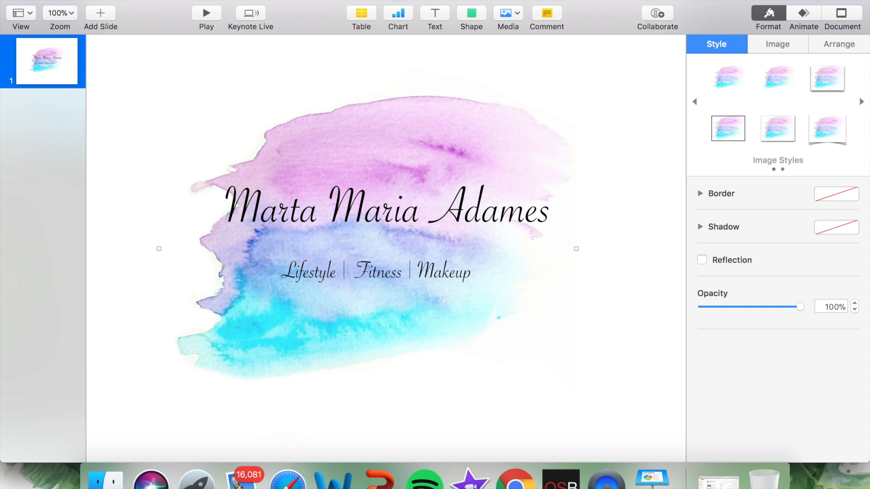
Step: Insert the instagram-new.png icon from the Youtube Emojis PNGs folder on the desktop
left_click(153, 0)
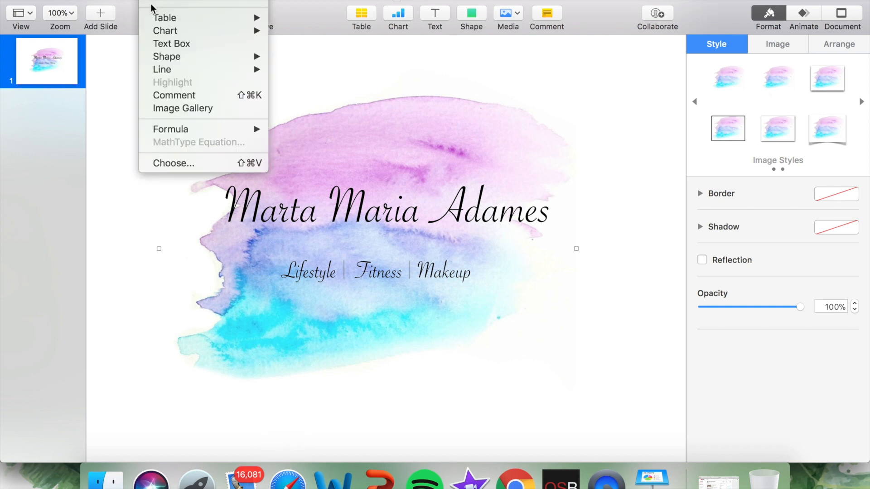
left_click(172, 163)
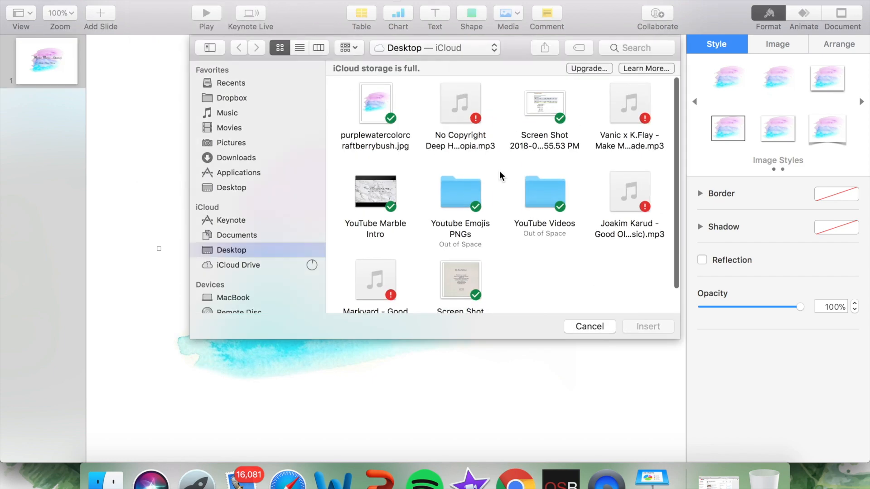
scroll(500, 171, "down", 2)
left_click(459, 164)
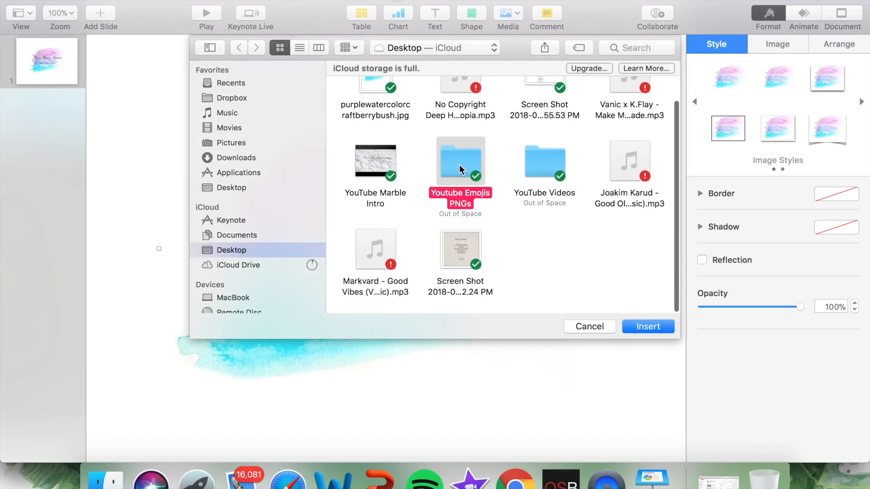
double_click(459, 164)
scroll(539, 161, "down", 5)
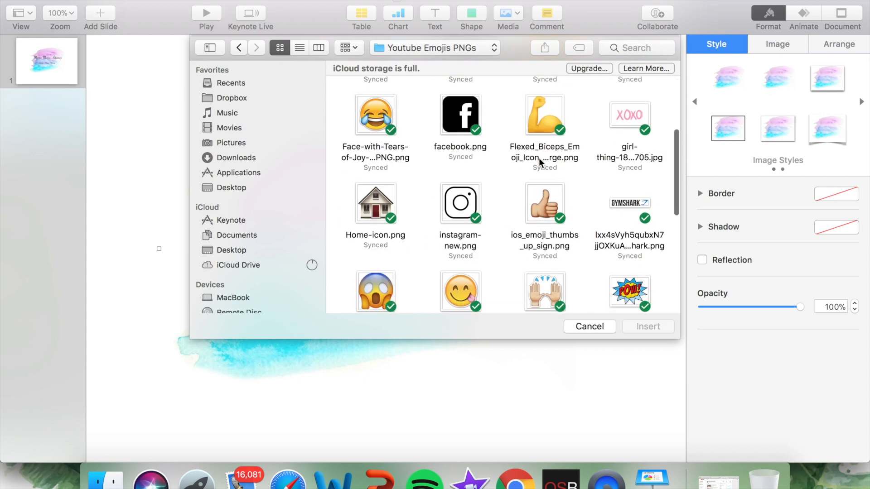
left_click(451, 187)
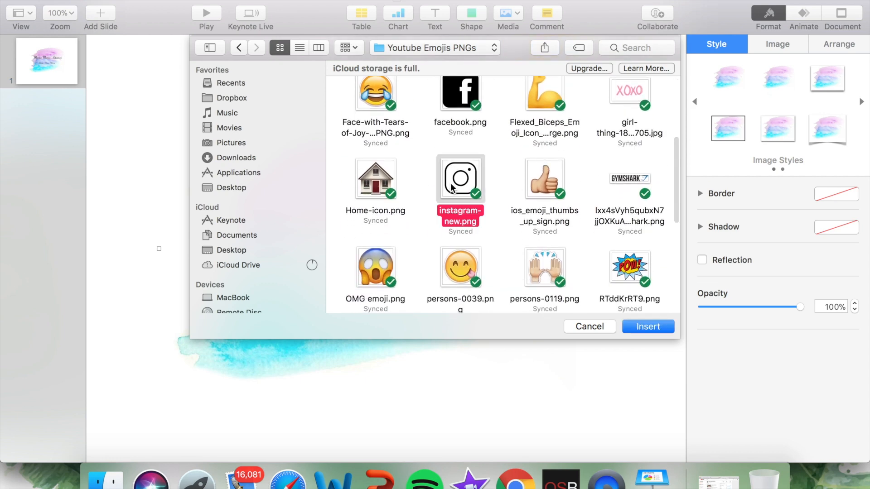
key("Escape")
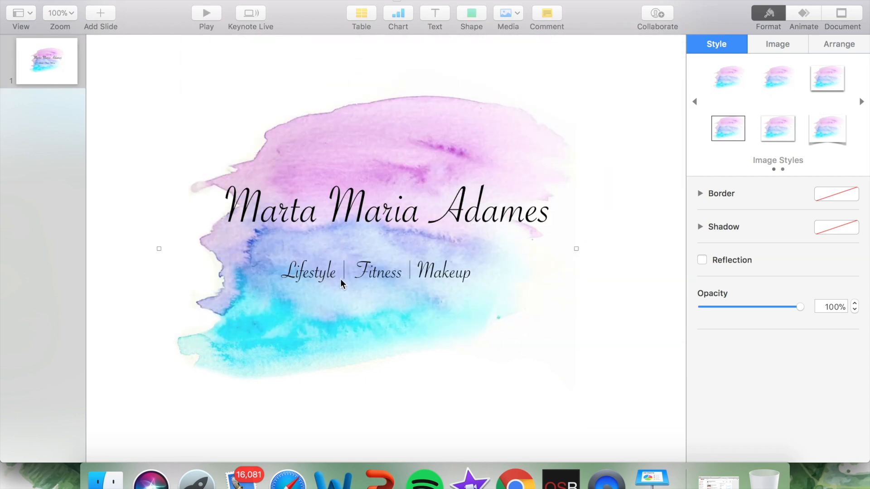
Step: Shrink the Instagram icon and place it below the watercolor image near the slide's lower-left corner
left_click_drag(599, 94, 618, 185)
left_click_drag(647, 35, 243, 398)
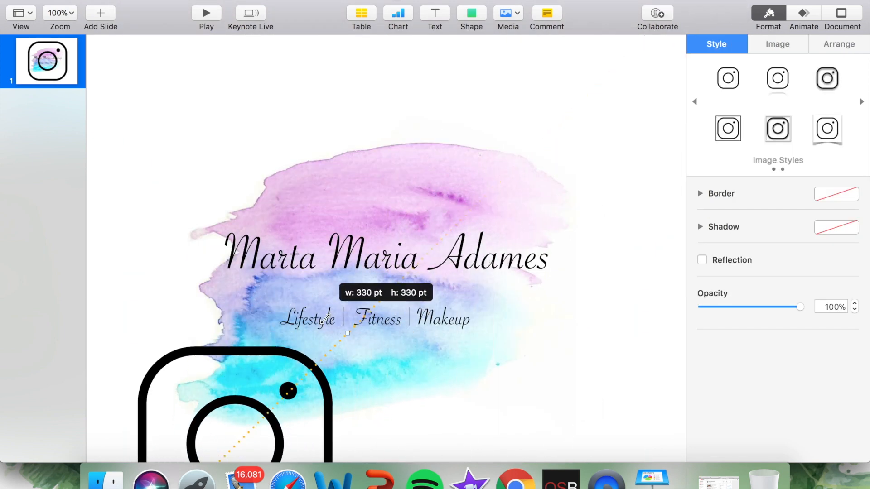
scroll(254, 363, "down", 4)
left_click_drag(263, 323, 189, 404)
left_click(139, 170)
left_click(244, 369)
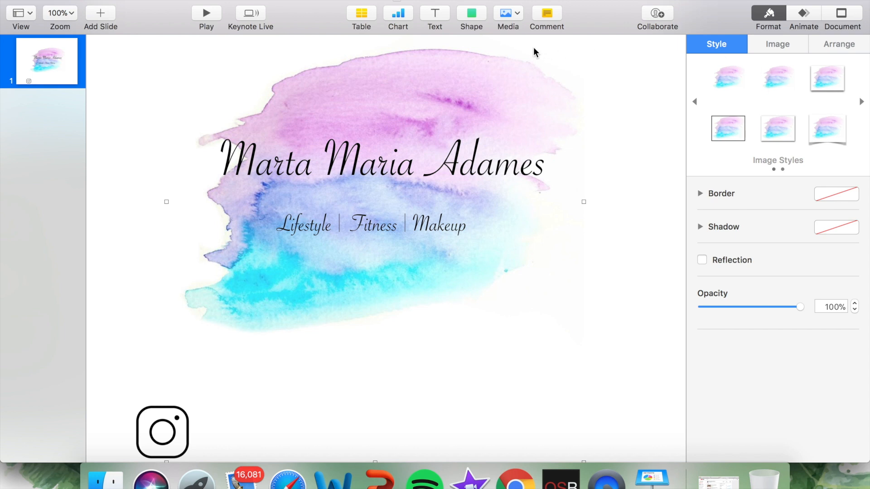
Step: Add a text box with the channel owner's Instagram handle and move it to the slide's bottom centre, level with the icon
left_click(434, 17)
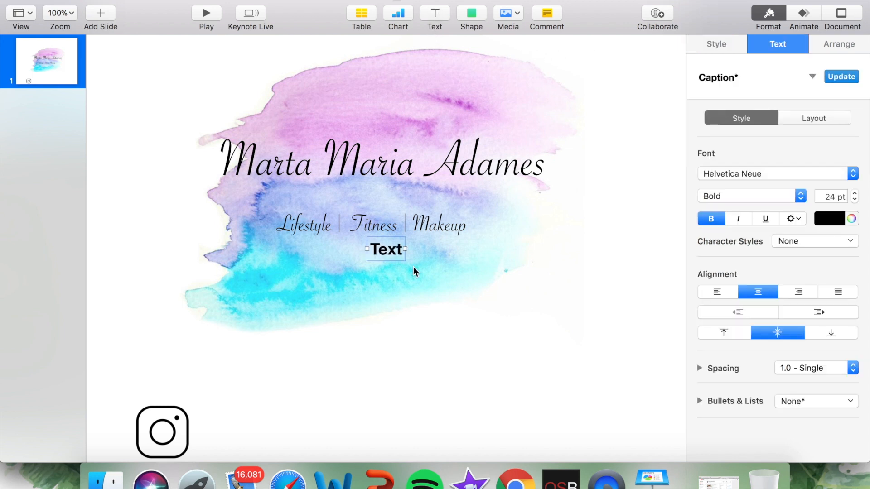
type("marta")
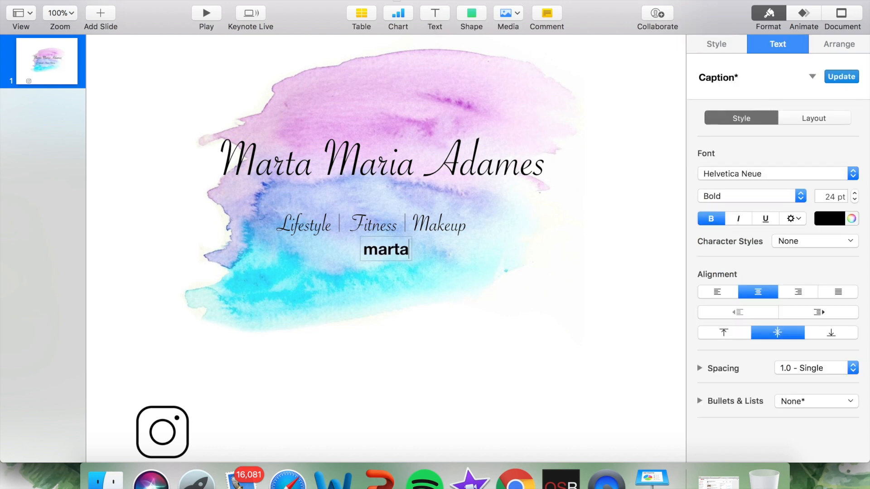
type("mariaadames")
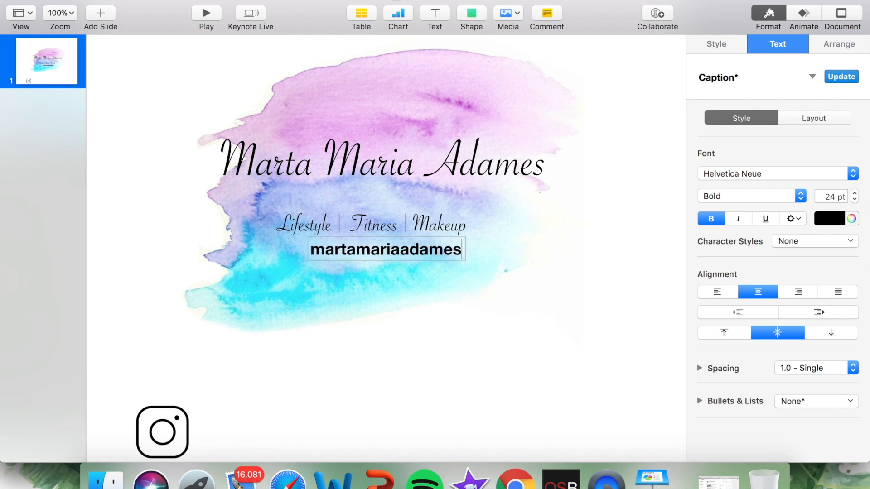
left_click(433, 298)
left_click(409, 252)
left_click_drag(407, 253, 299, 436)
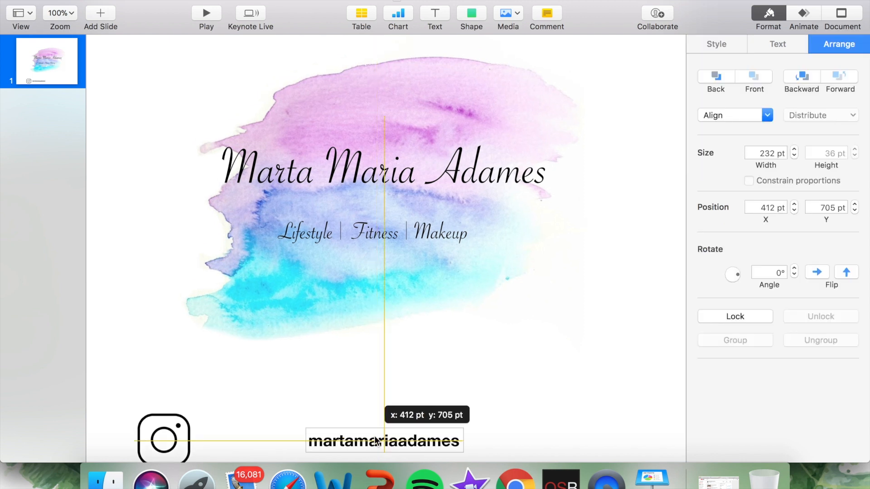
left_click_drag(375, 440, 375, 440)
Step: Move the Instagram icon directly beside the start of the handle text
left_click(179, 439)
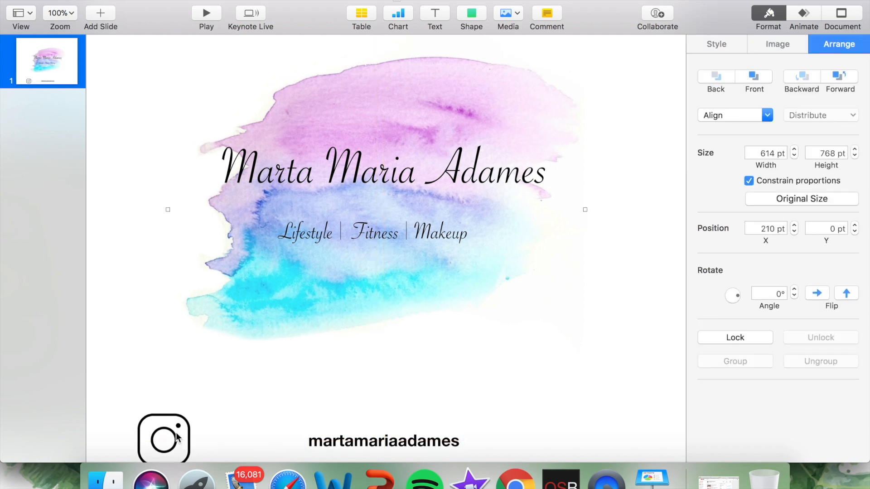
left_click_drag(172, 436, 280, 434)
left_click(491, 375)
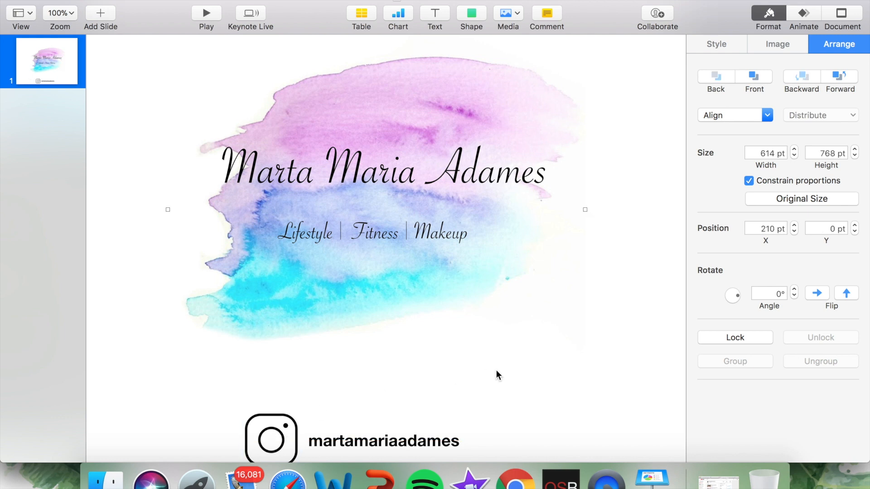
scroll(248, 258, "up", 2)
scroll(249, 258, "down", 2)
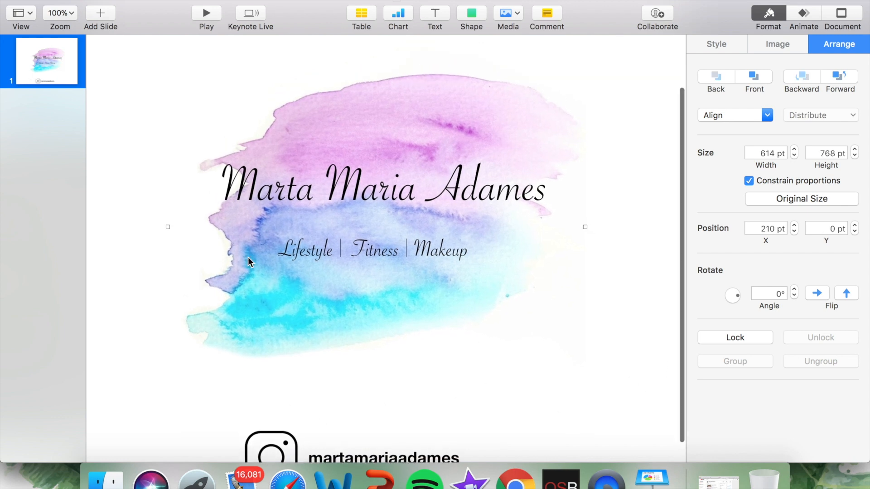
scroll(576, 215, "down", 1)
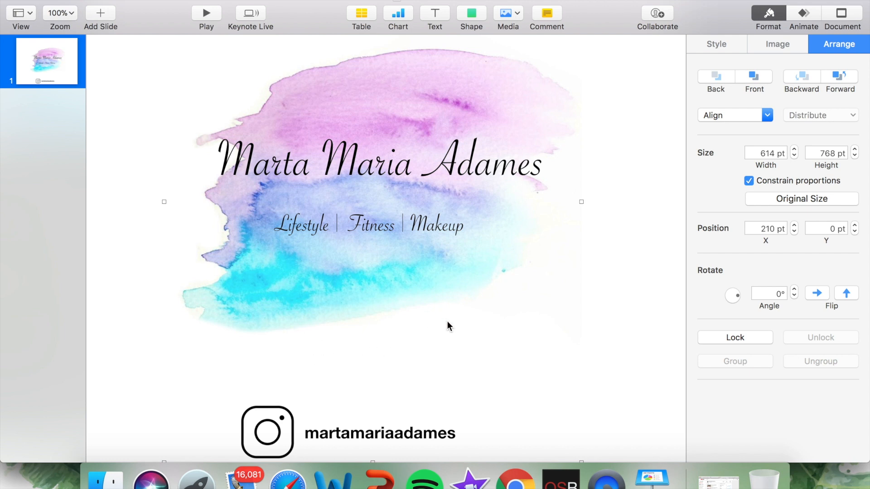
scroll(553, 227, "up", 1)
scroll(557, 226, "up", 1)
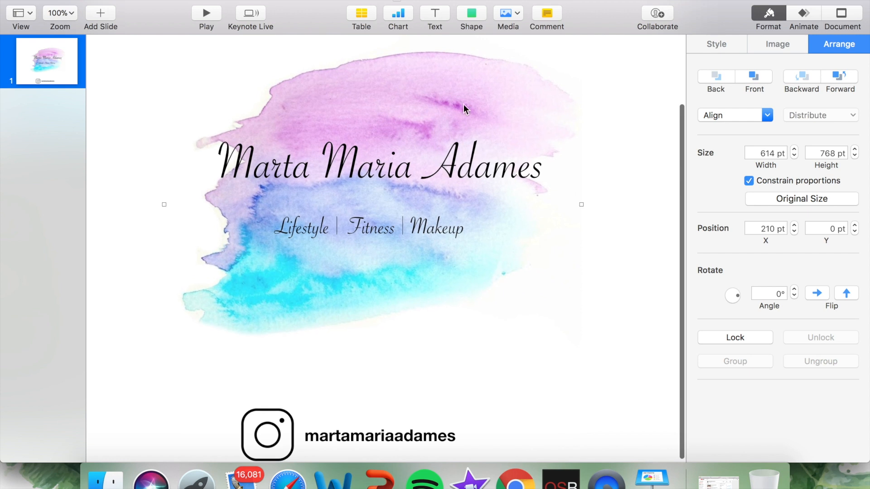
Step: Add a Blur build-in effect to the watercolor image
left_click(801, 16)
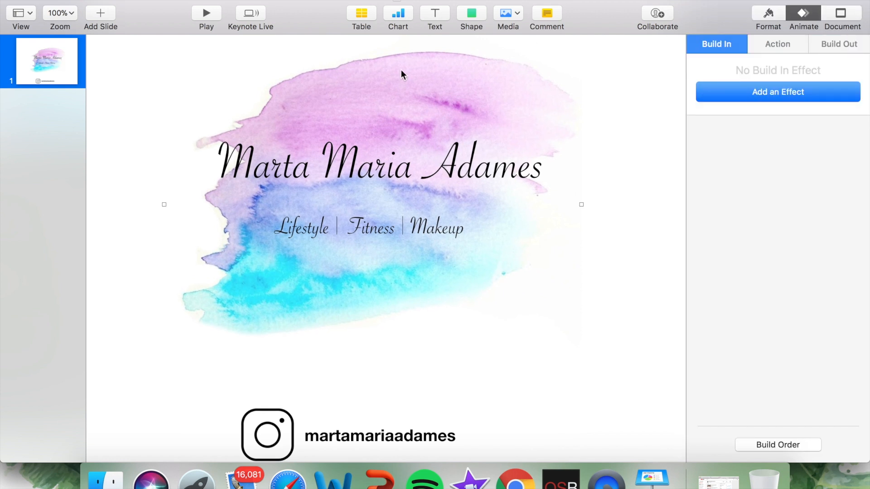
left_click(756, 92)
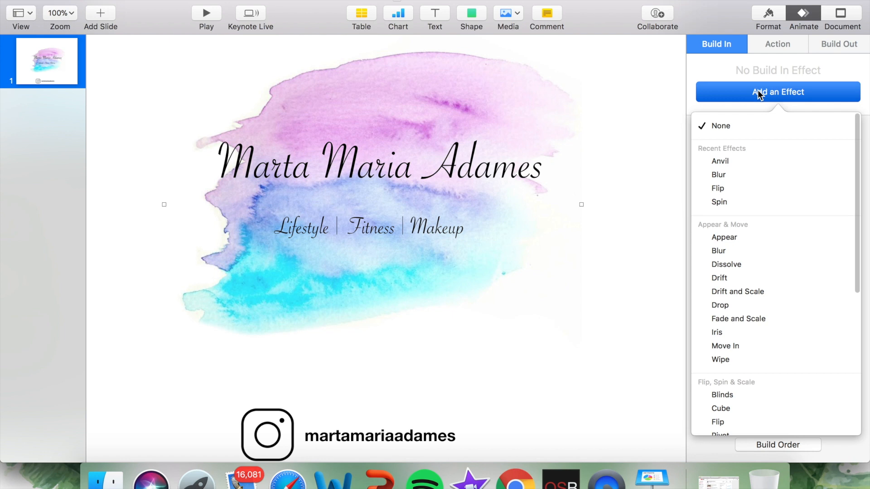
left_click(735, 175)
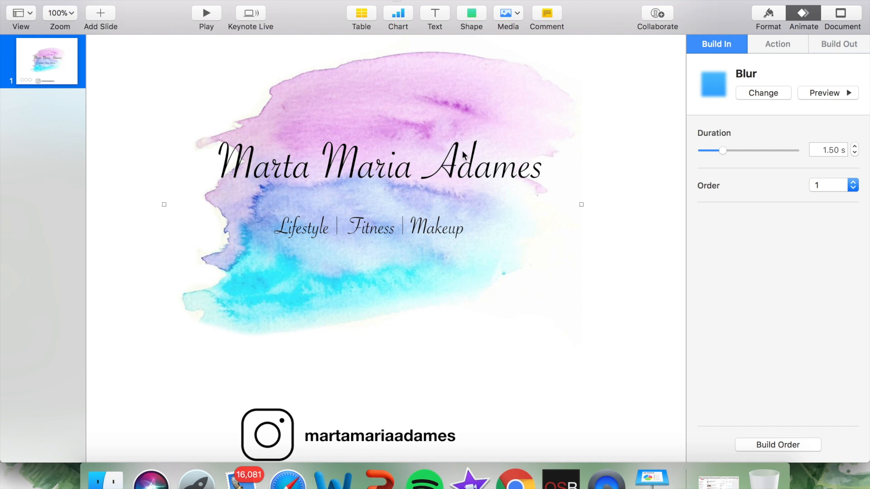
Step: Add an Anvil build-in effect to the title text with the channel owner's name
left_click(630, 69)
left_click(502, 126)
left_click(438, 90)
left_click(468, 159)
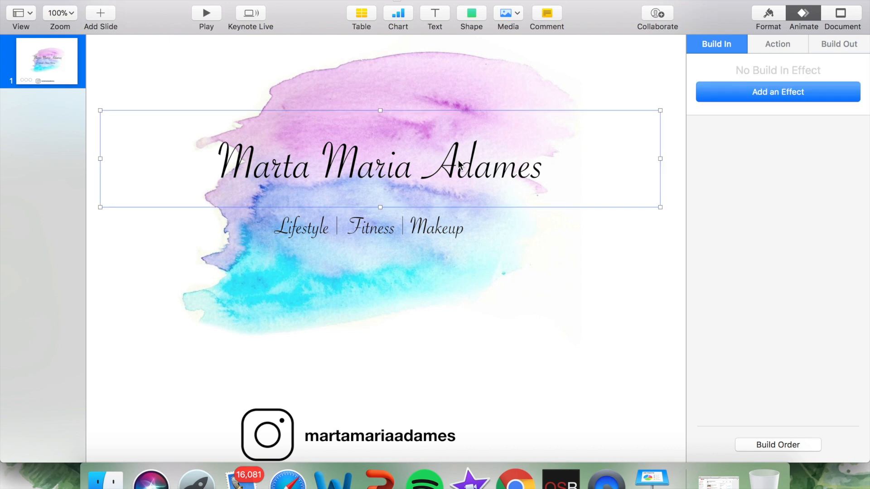
left_click(777, 91)
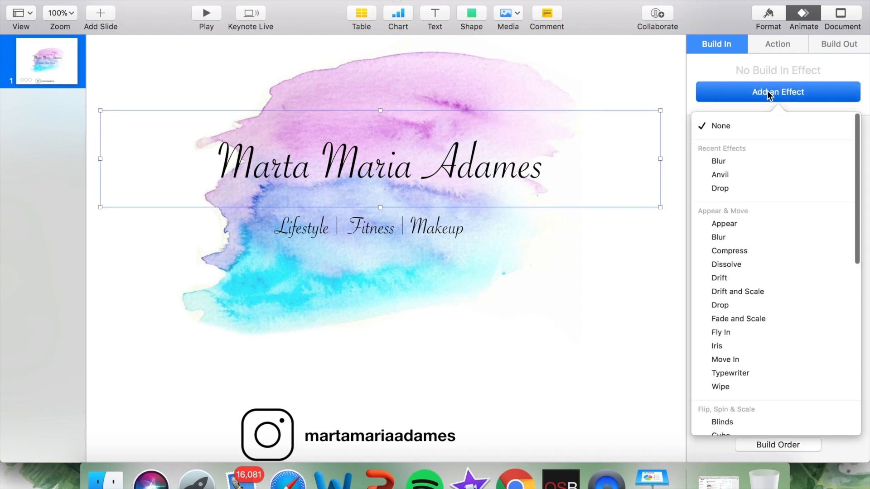
left_click(732, 175)
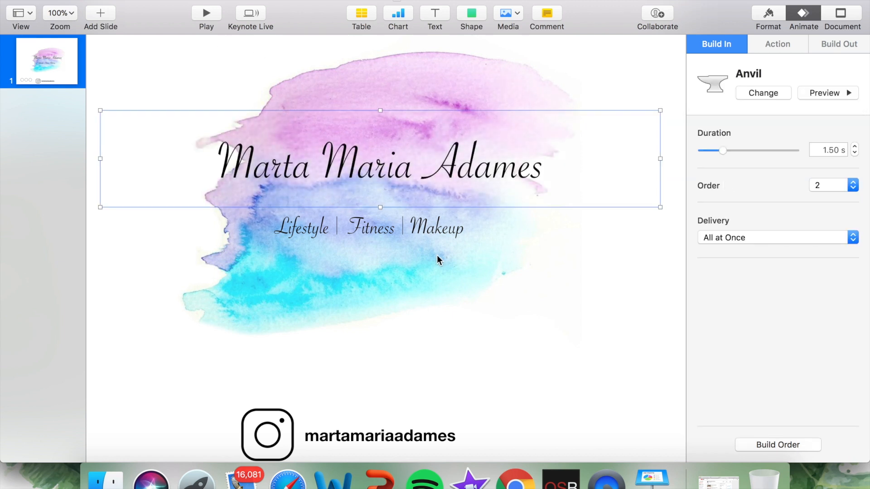
Step: Add a Drop build-in effect to the "Lifestyle | Fitness | Makeup" subtitle
left_click(420, 238)
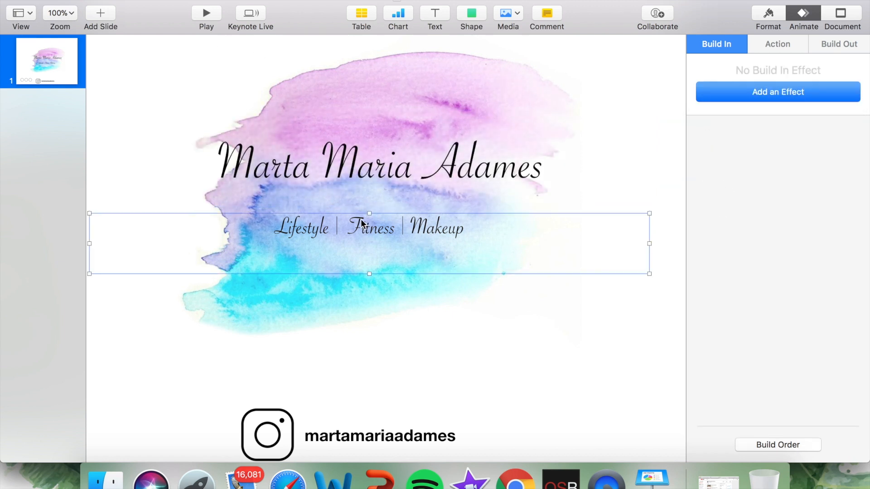
left_click(351, 196)
left_click(304, 230)
left_click(305, 195)
left_click(303, 228)
left_click(777, 88)
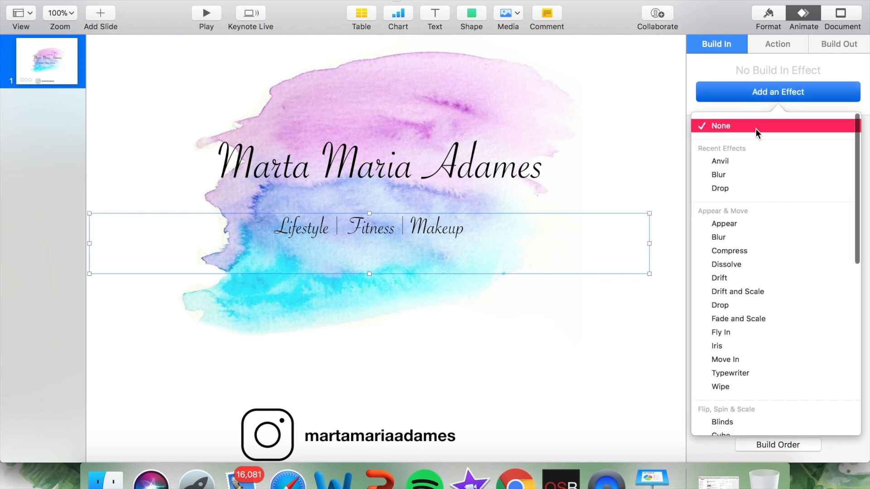
left_click(730, 187)
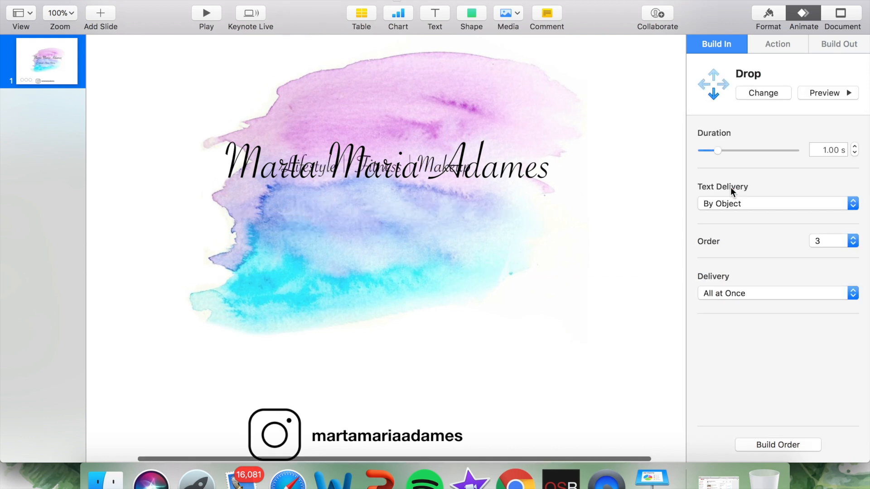
Step: Look through the action effects and the alternative build-in effects, such as Typewriter, available for the subtitle
left_click(784, 44)
left_click(767, 96)
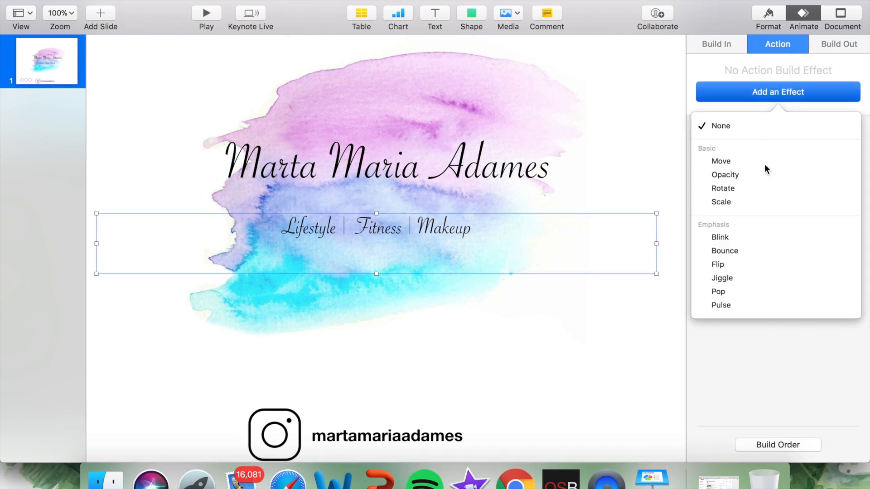
left_click(721, 46)
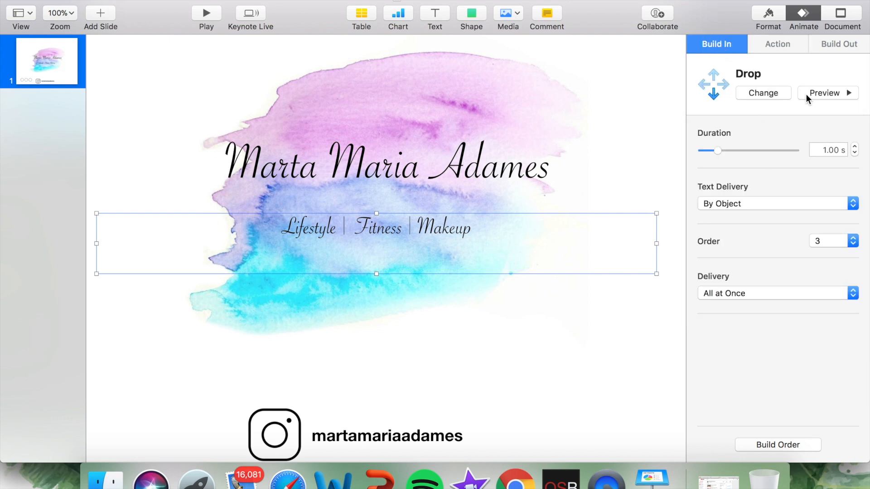
left_click(773, 89)
scroll(749, 217, "down", 2)
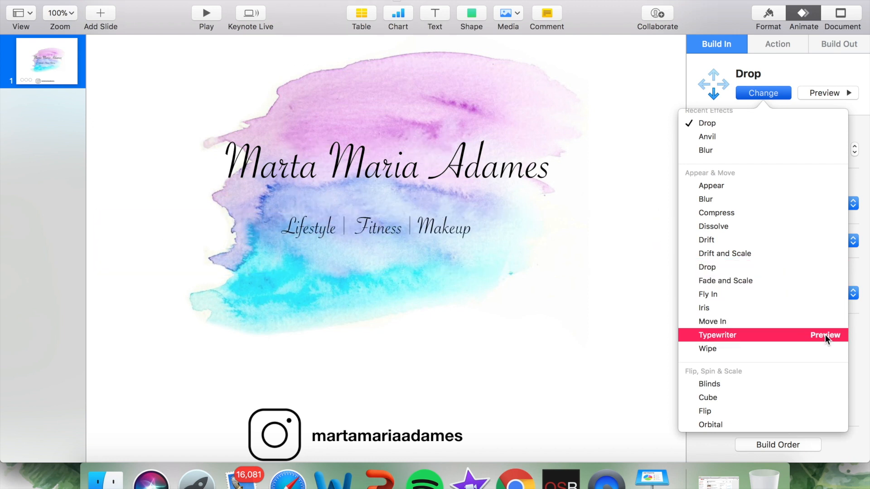
Step: Shift the subtitle slightly to the right so it sits centred beneath the title text
left_click_drag(398, 246, 409, 246)
left_click(488, 200)
left_click(587, 302)
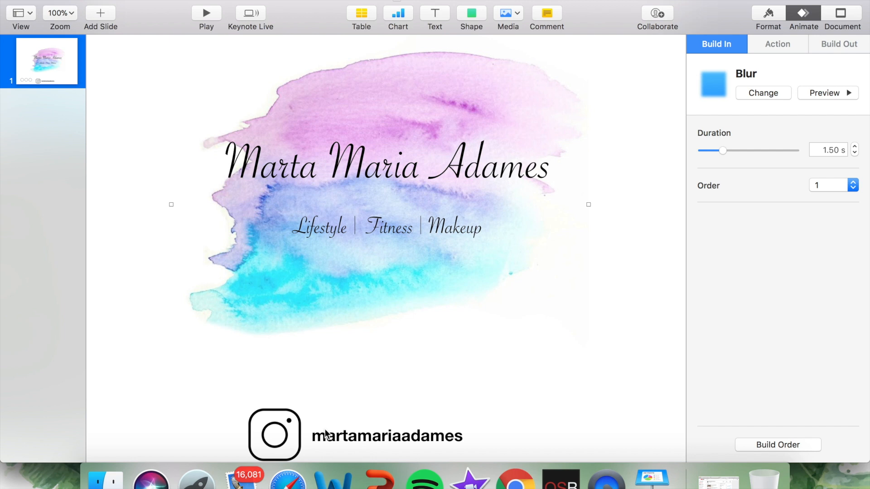
Step: Preview the Fireworks, Confetti, Flash Bulbs, Flame and Lens Flare build-in effects on the Instagram icon
double_click(270, 447)
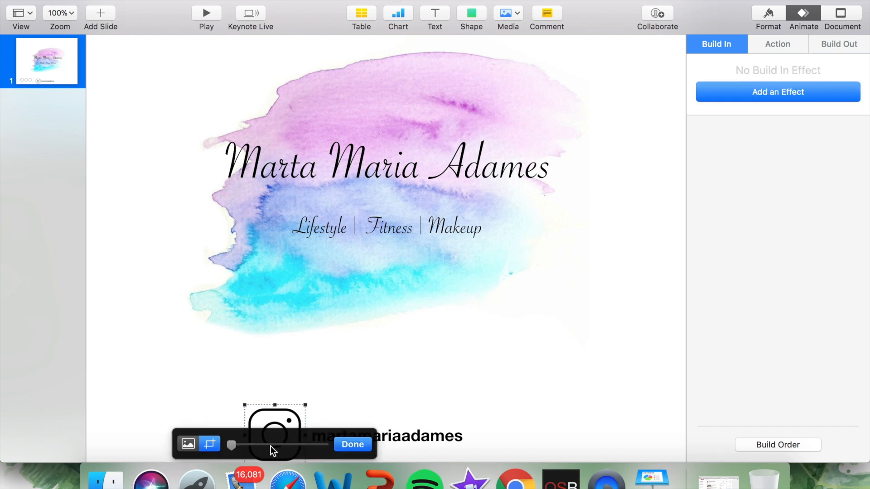
left_click(290, 400)
left_click(267, 433)
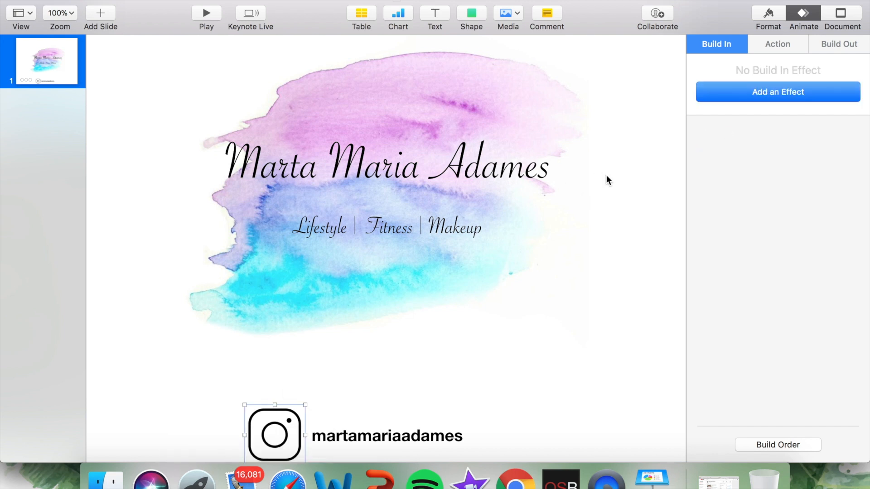
left_click(779, 90)
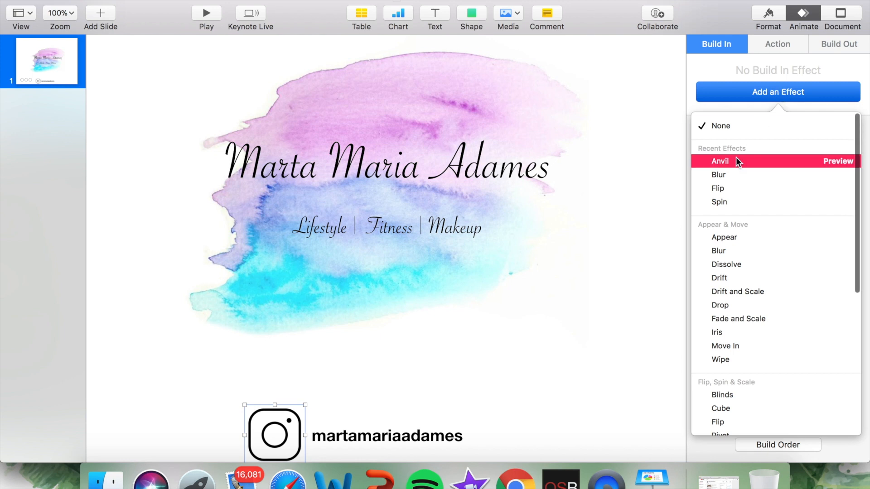
scroll(758, 336, "down", 10)
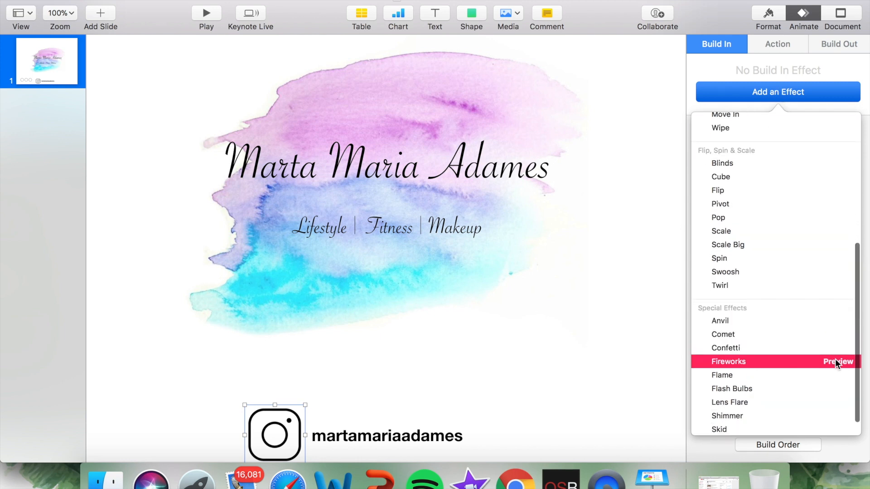
left_click(835, 361)
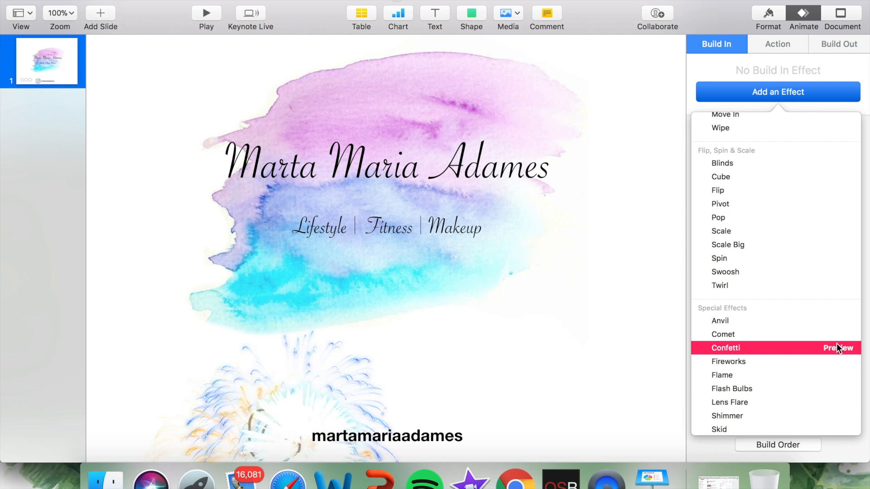
left_click(841, 348)
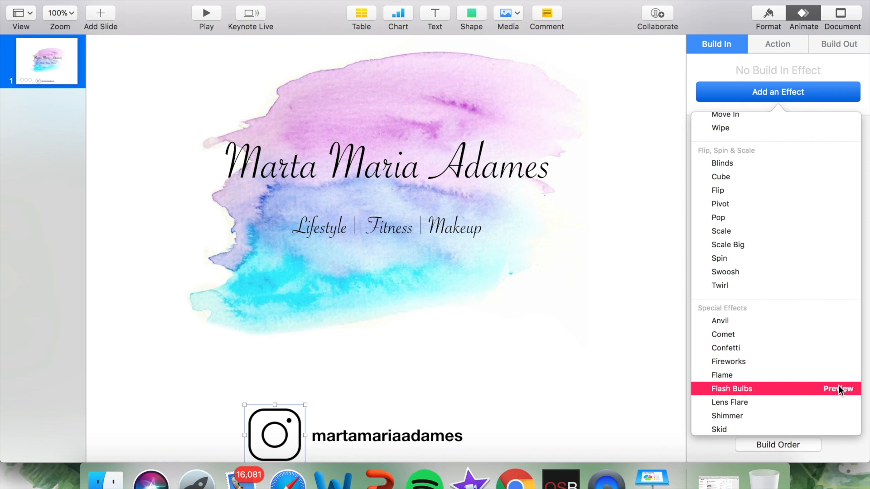
left_click(838, 386)
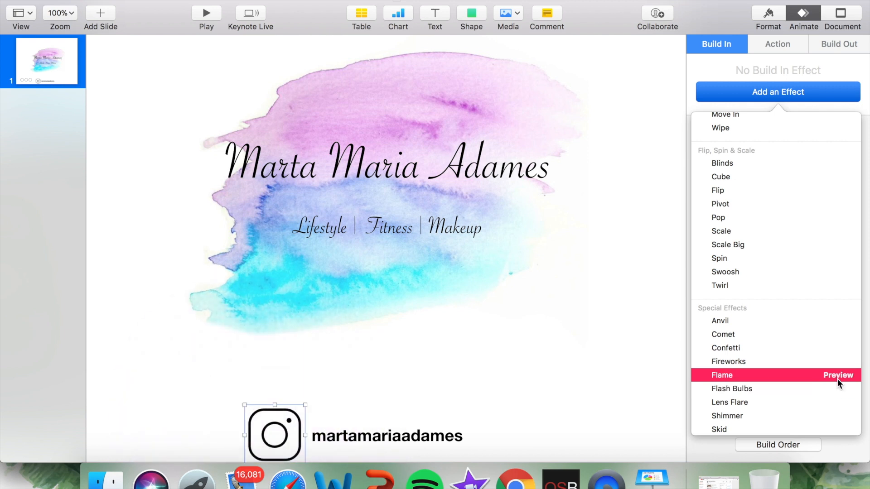
left_click(837, 379)
left_click(831, 400)
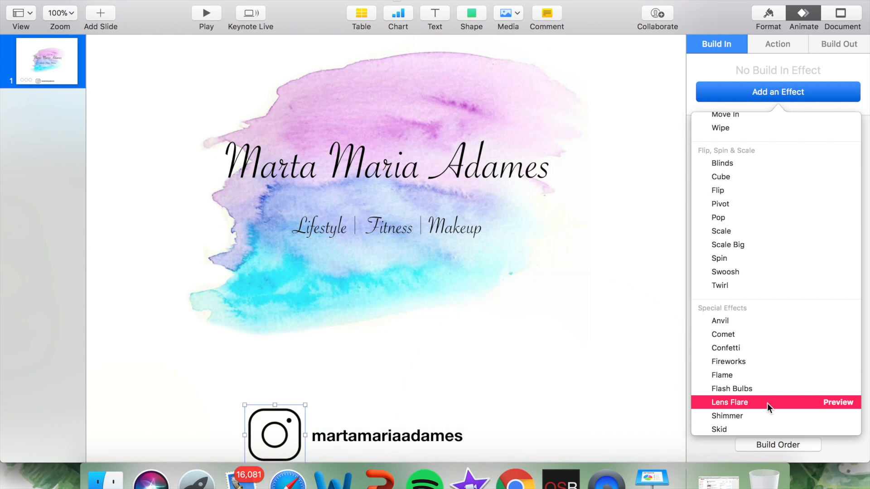
Step: Apply the Lens Flare build-in effect to the Instagram icon and check its direction options, keeping Left to Right
left_click(726, 403)
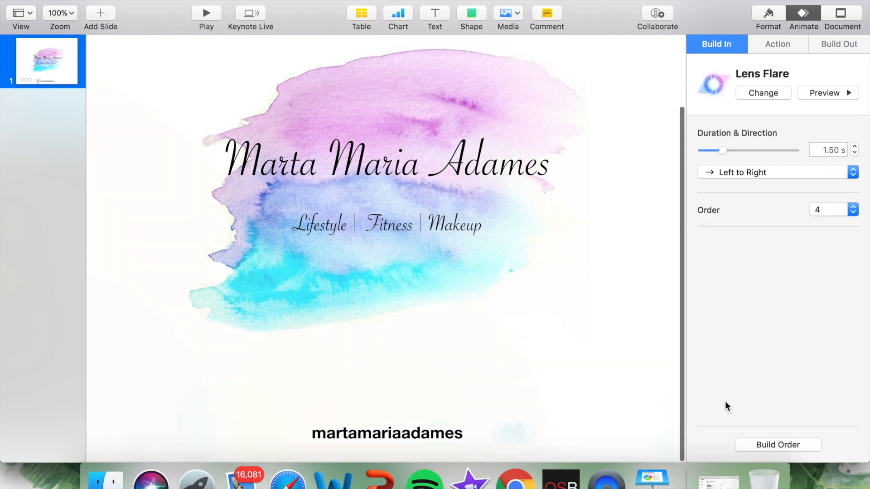
left_click(820, 152)
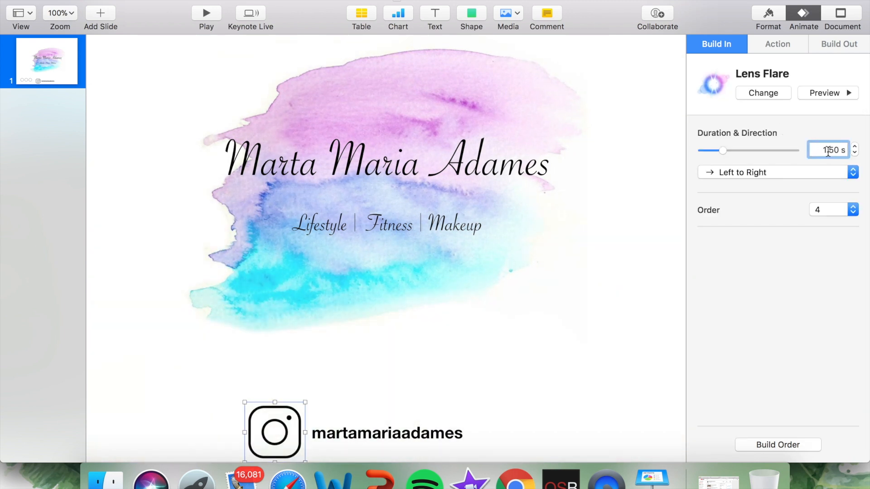
left_click(738, 175)
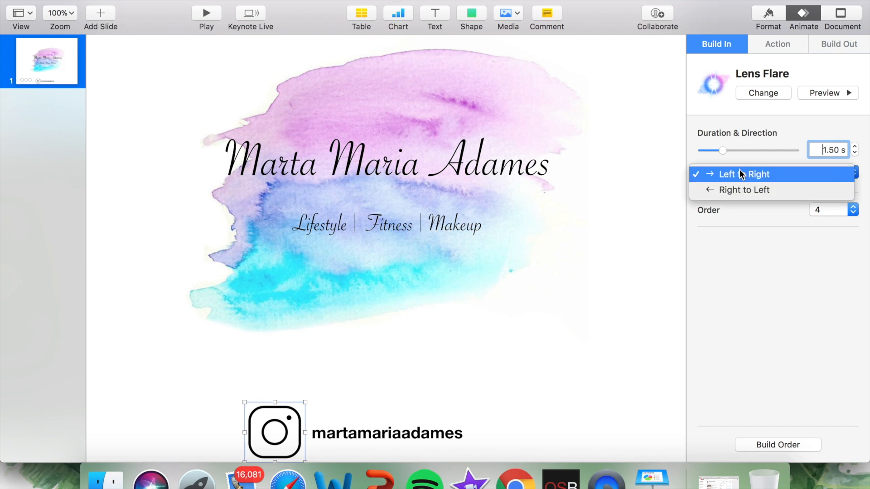
left_click(776, 120)
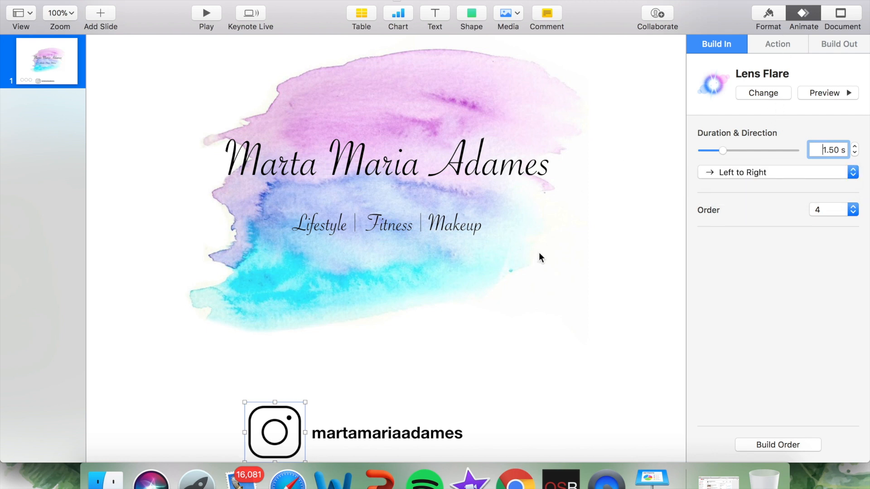
Step: Preview Shimmer and Lens Flare on the Instagram handle text and apply Lens Flare as its build-in effect
left_click(375, 435)
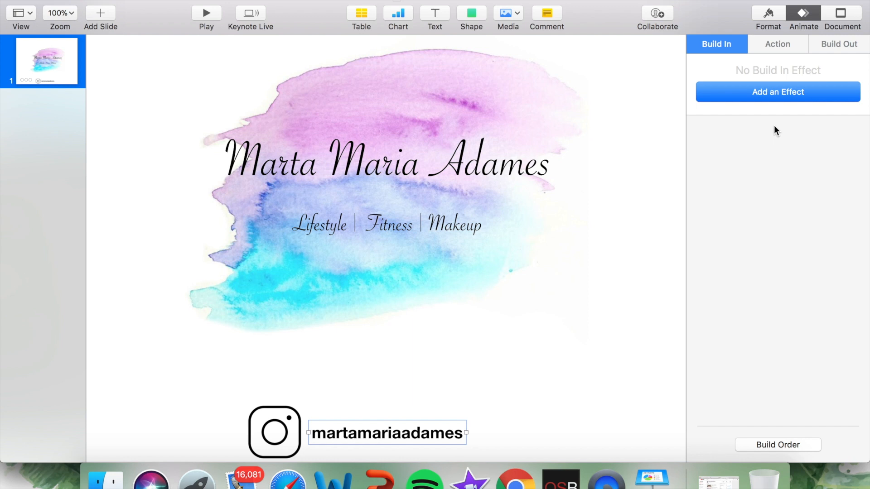
left_click(781, 92)
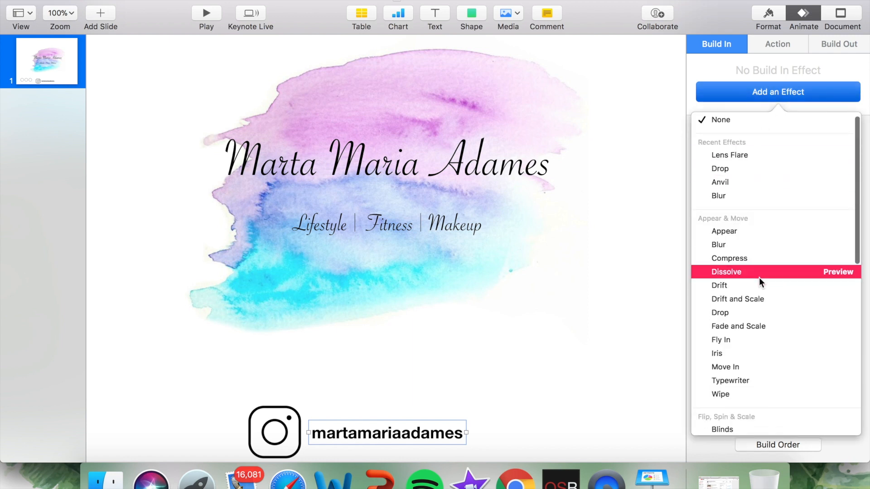
scroll(759, 278, "down", 10)
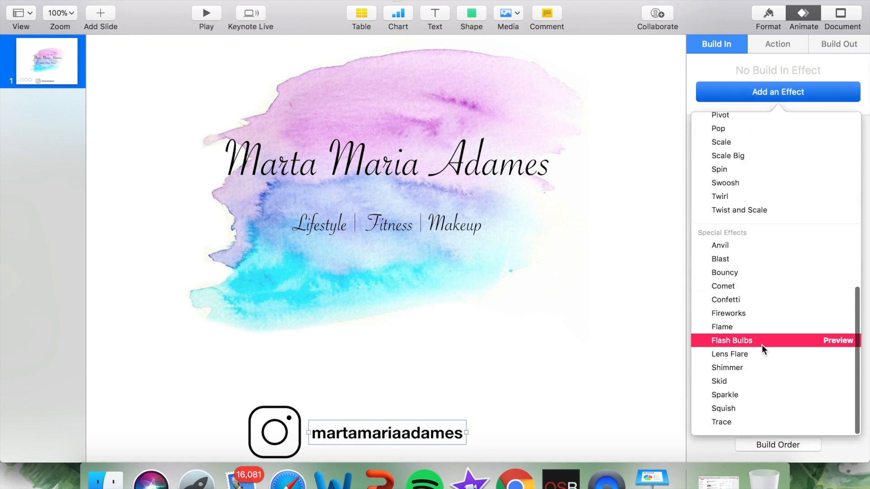
left_click(828, 368)
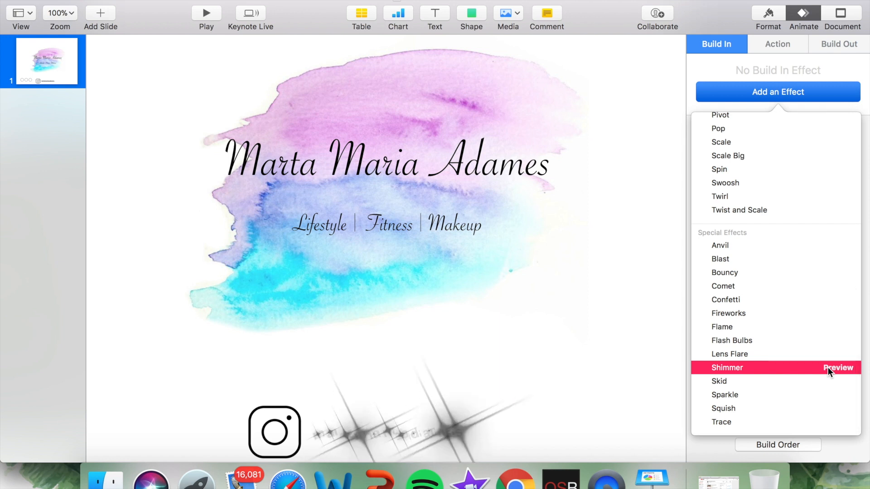
left_click(843, 357)
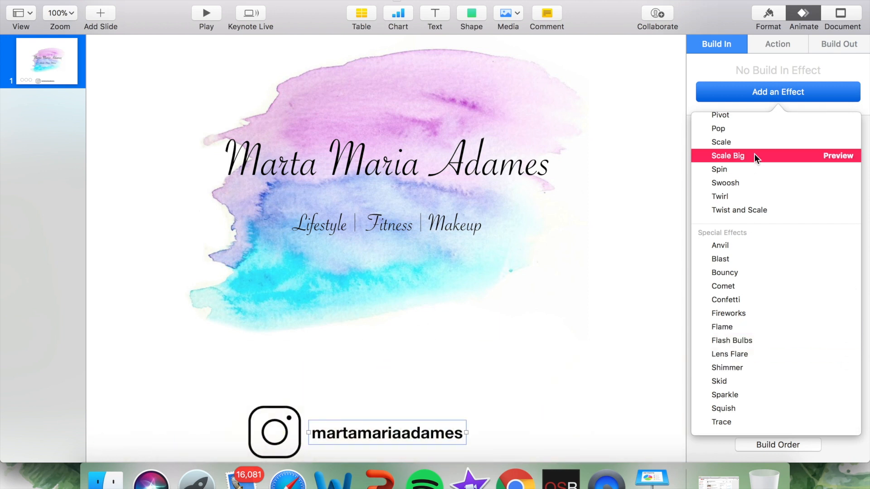
left_click(725, 355)
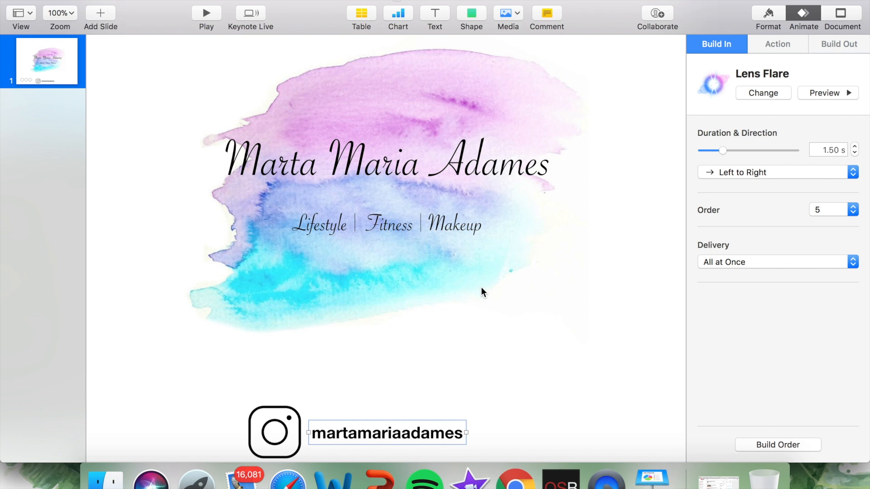
Step: Preview Crumble on the watercolor background image and apply it as the image's build-out effect
left_click(835, 44)
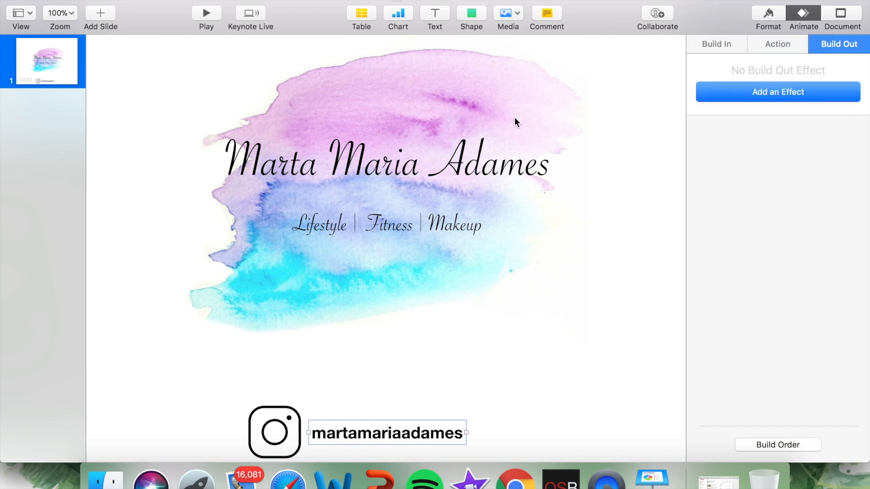
left_click(454, 104)
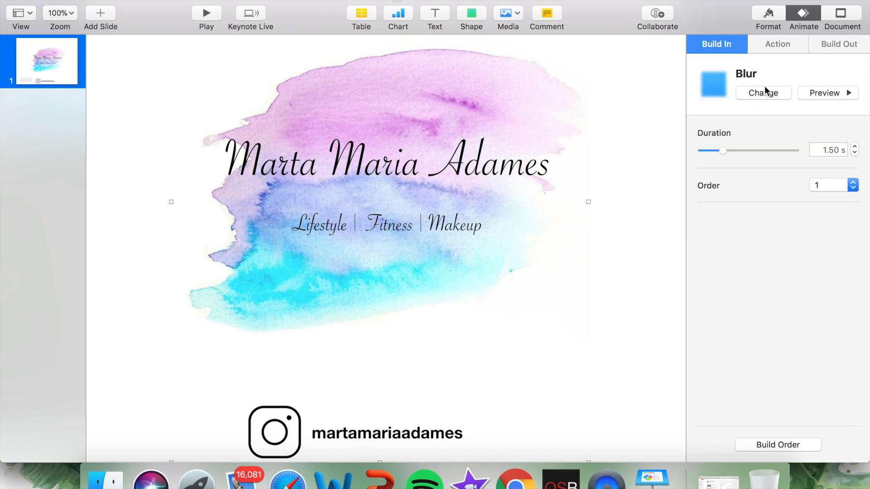
left_click(838, 47)
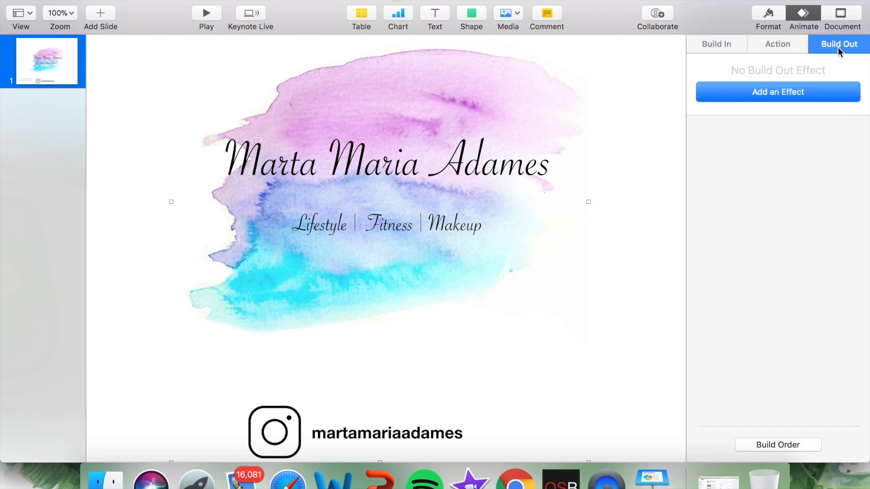
left_click(782, 95)
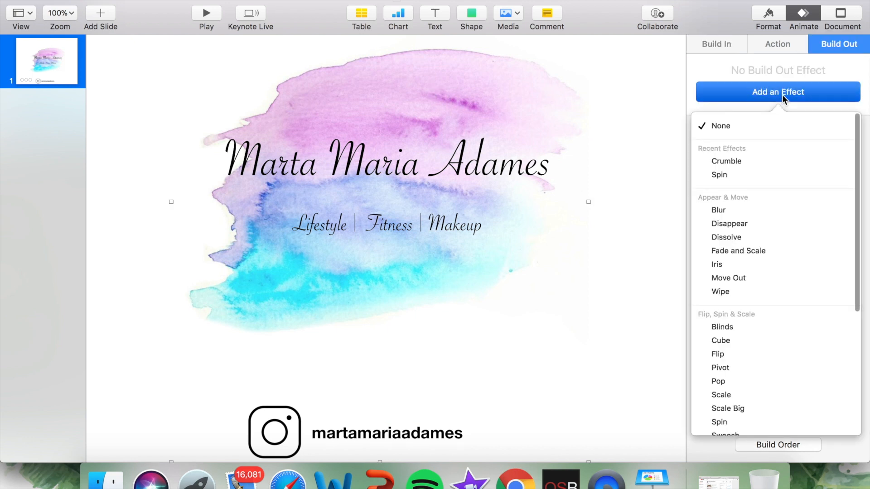
left_click(843, 162)
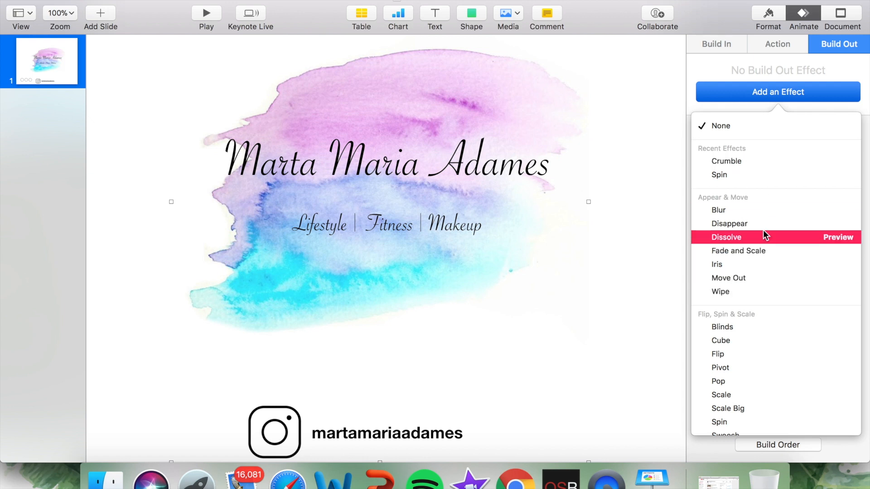
left_click(731, 161)
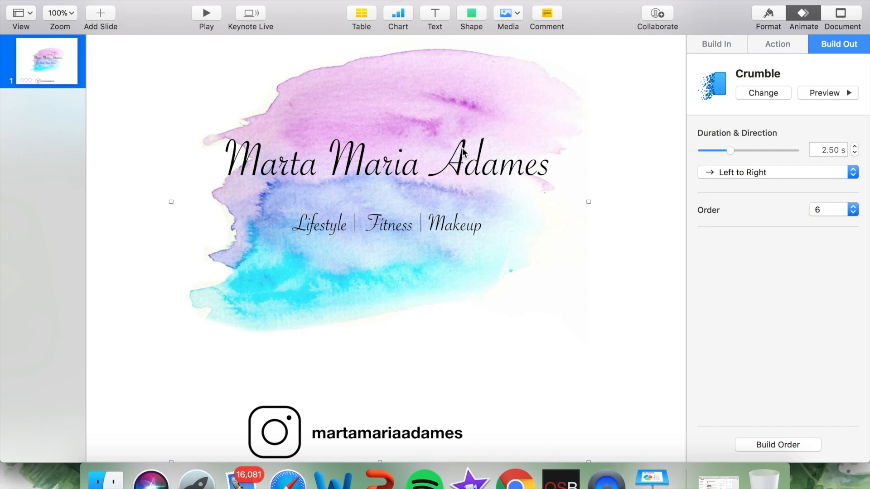
Step: Add the Crumble build-out effect to the title text holding the name
left_click(451, 160)
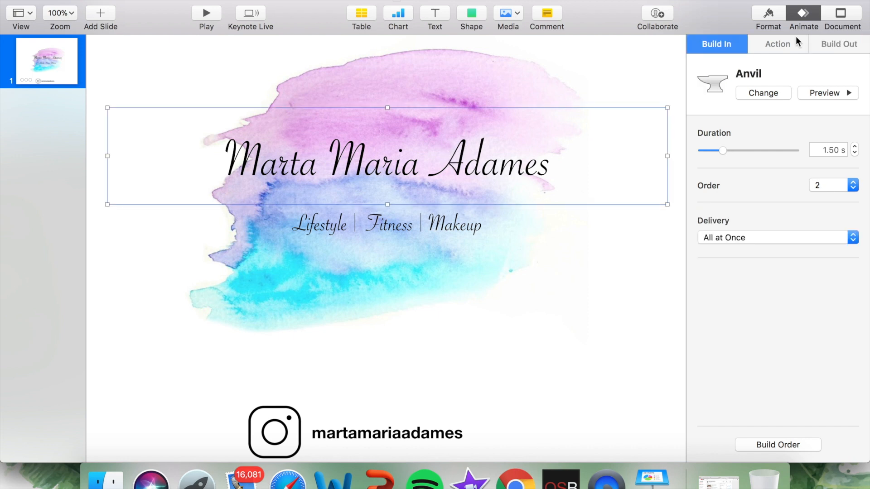
left_click(838, 44)
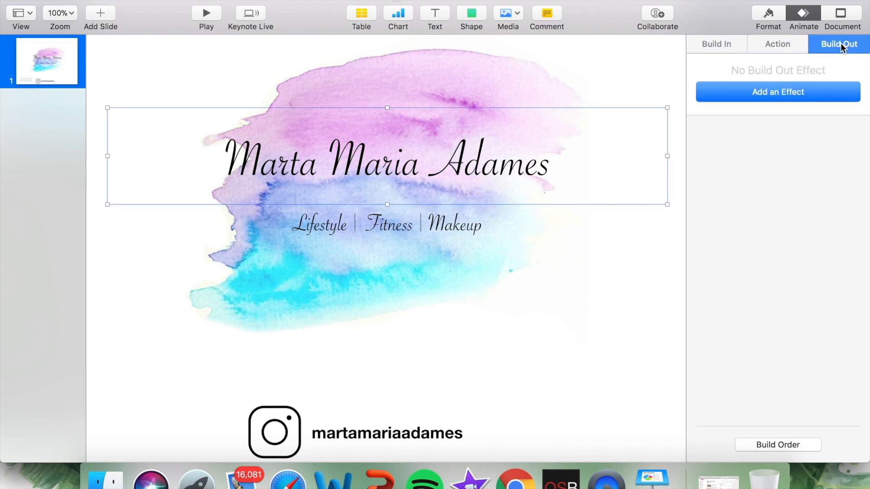
left_click(619, 73)
left_click(503, 163)
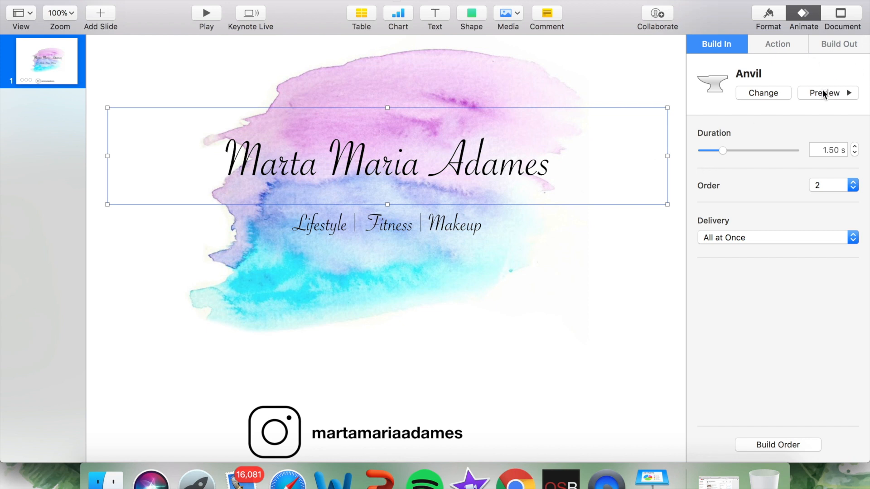
left_click(842, 45)
left_click(816, 87)
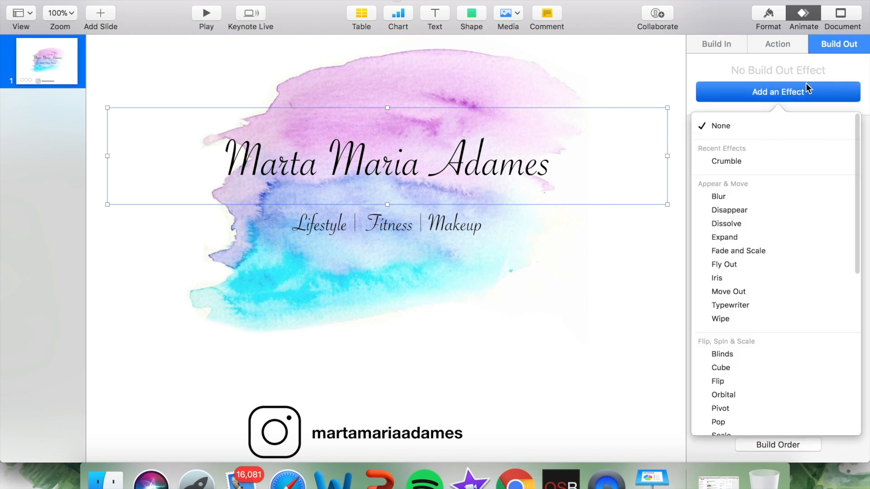
left_click(737, 161)
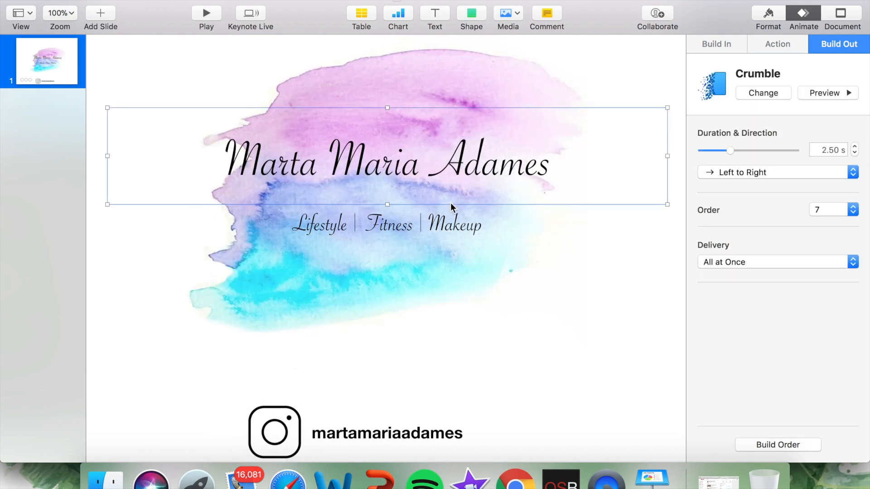
Step: Add the Crumble build-out effect to the "Lifestyle | Fitness | Makeup" subtitle
left_click(432, 225)
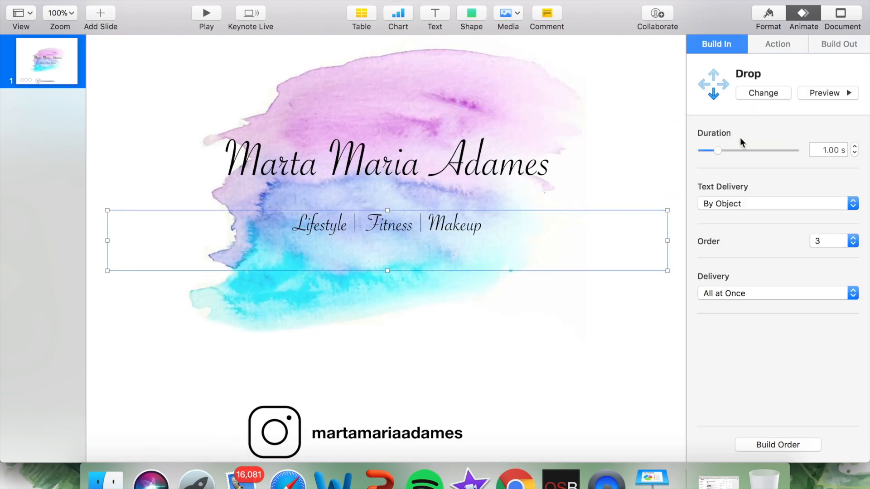
left_click(829, 46)
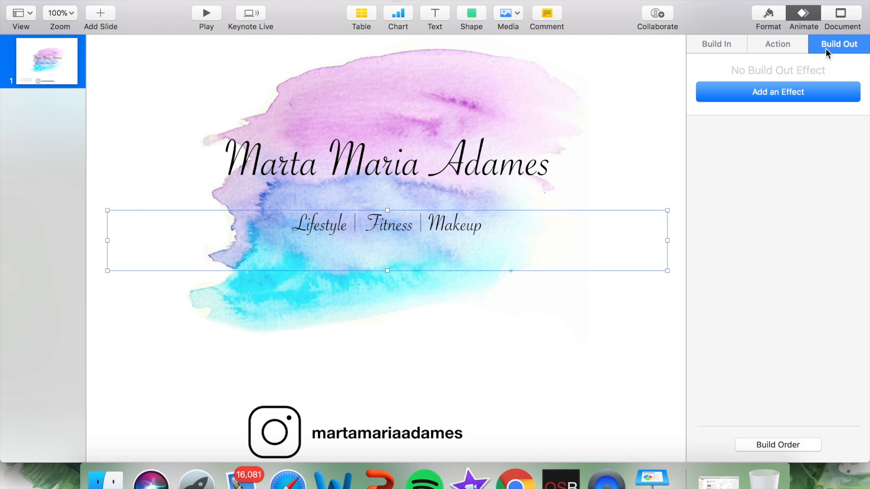
left_click(786, 99)
left_click(735, 163)
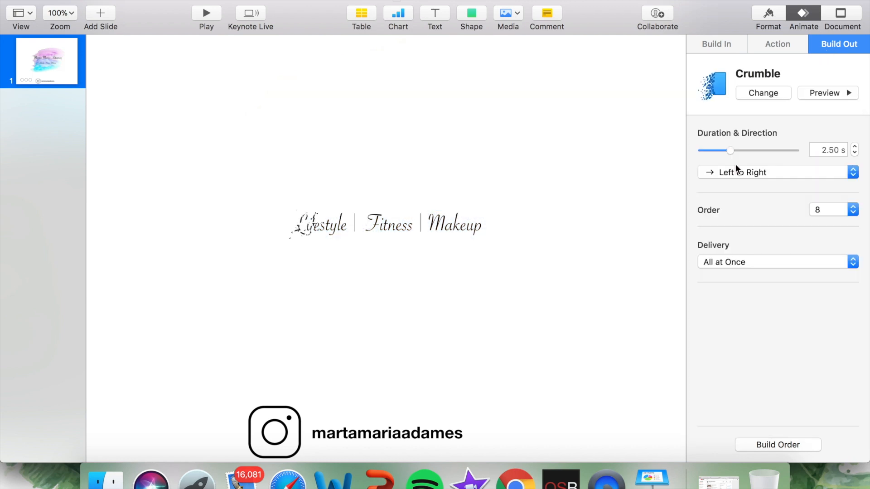
Step: Add the Crumble build-out effect to the Instagram icon
left_click(467, 323)
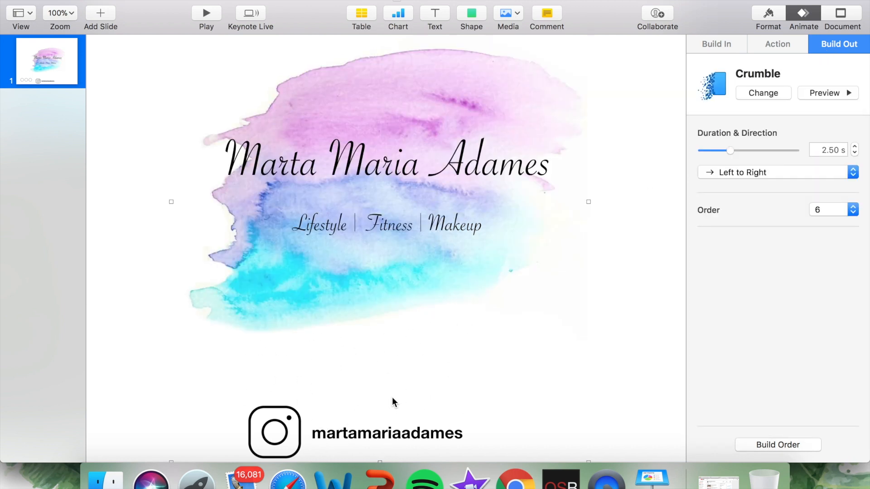
left_click(357, 434)
left_click(313, 388)
double_click(266, 441)
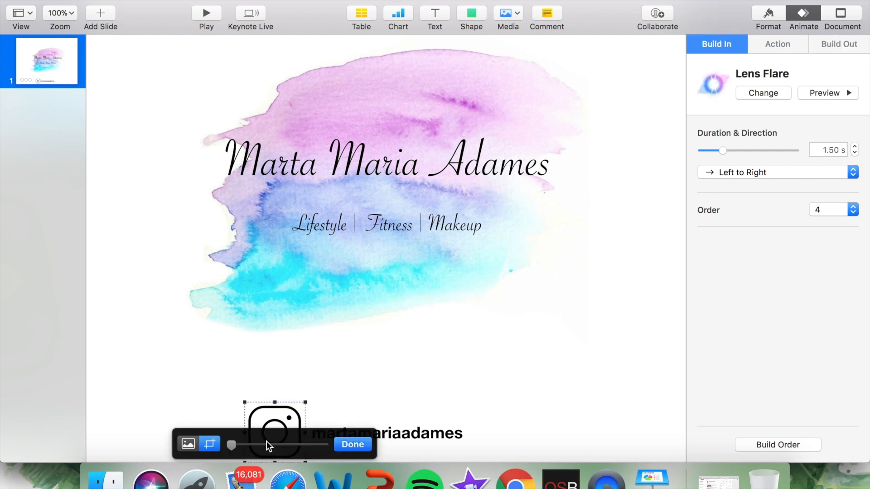
left_click(839, 45)
left_click(798, 92)
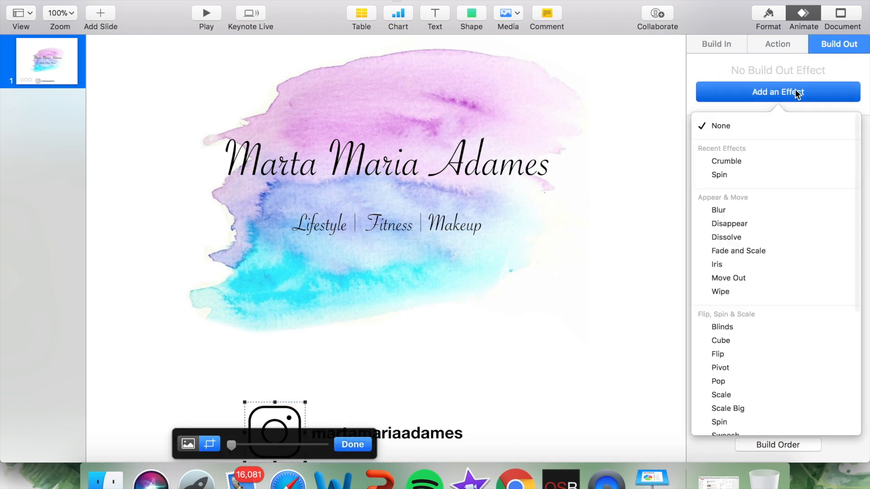
left_click(725, 160)
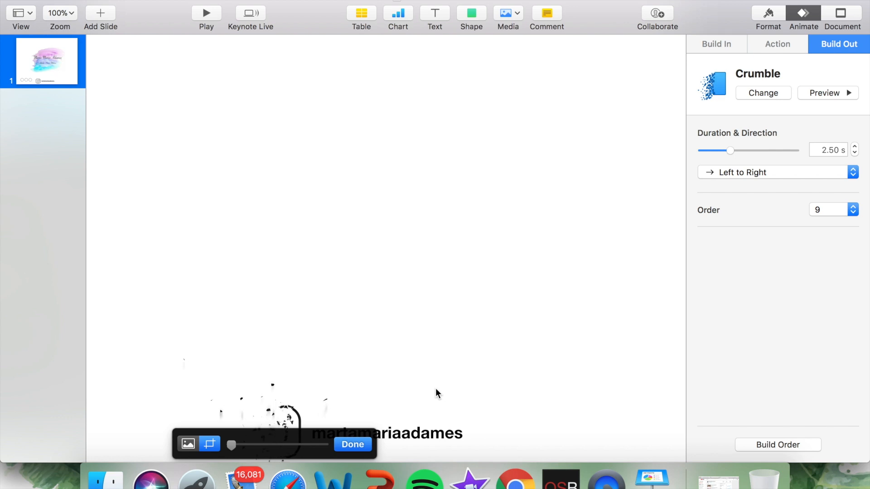
Step: Add the Crumble build-out effect to the Instagram handle text
left_click(419, 435)
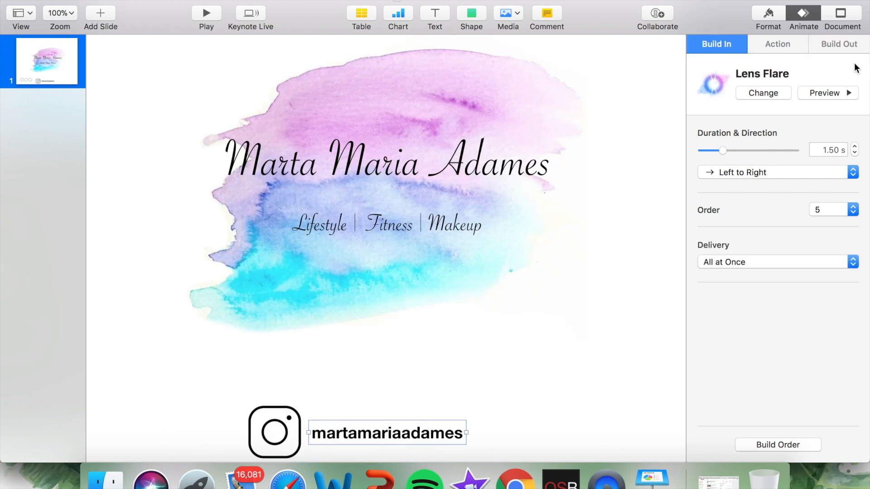
left_click(850, 42)
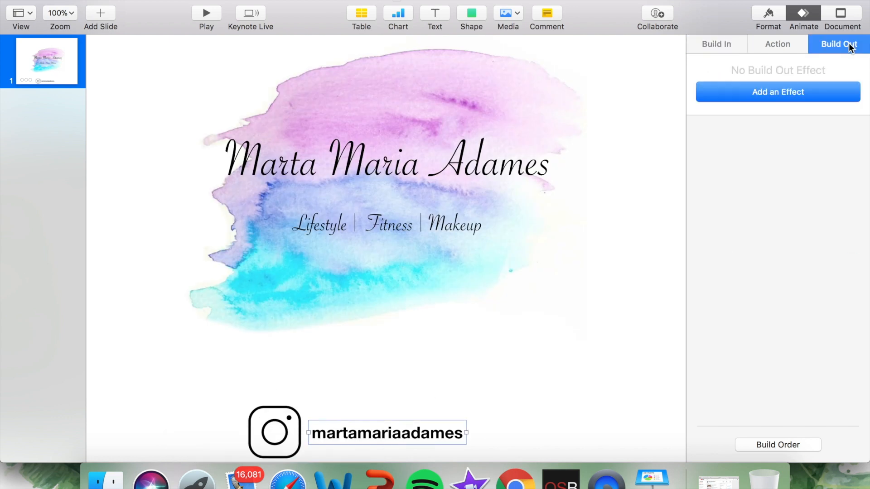
left_click(790, 91)
left_click(740, 160)
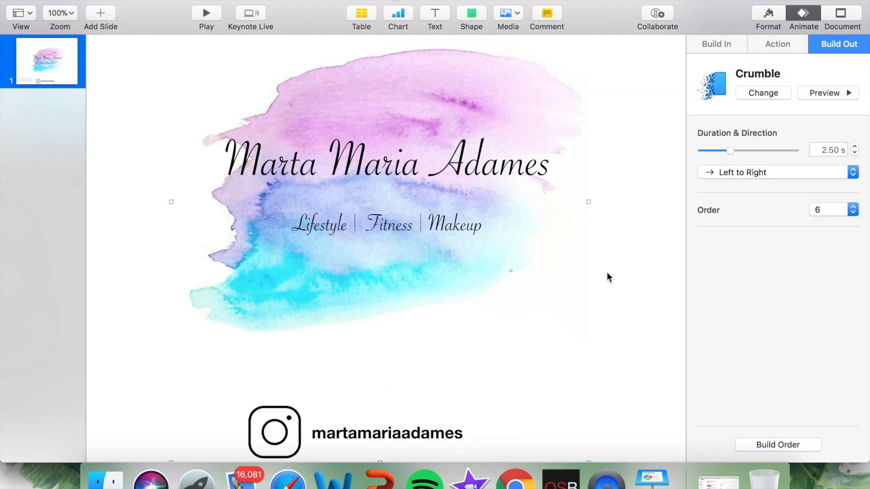
left_click(777, 48)
left_click(729, 45)
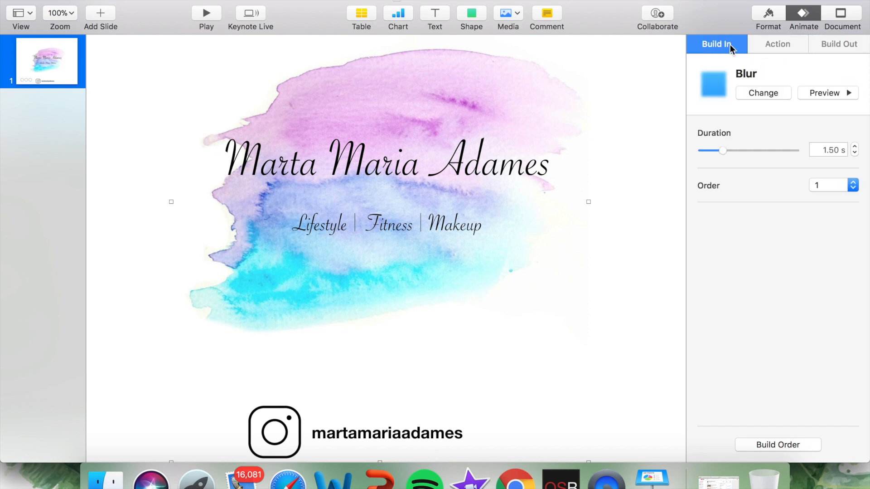
left_click(587, 331)
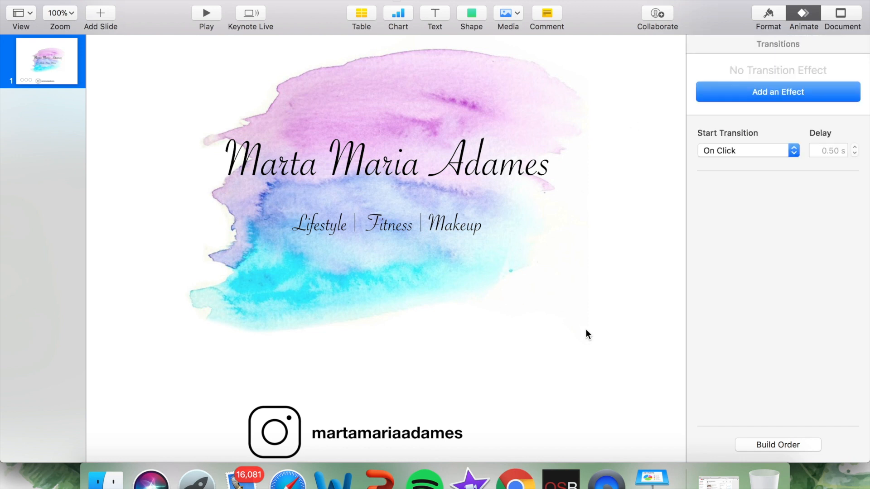
left_click(608, 264)
left_click(566, 369)
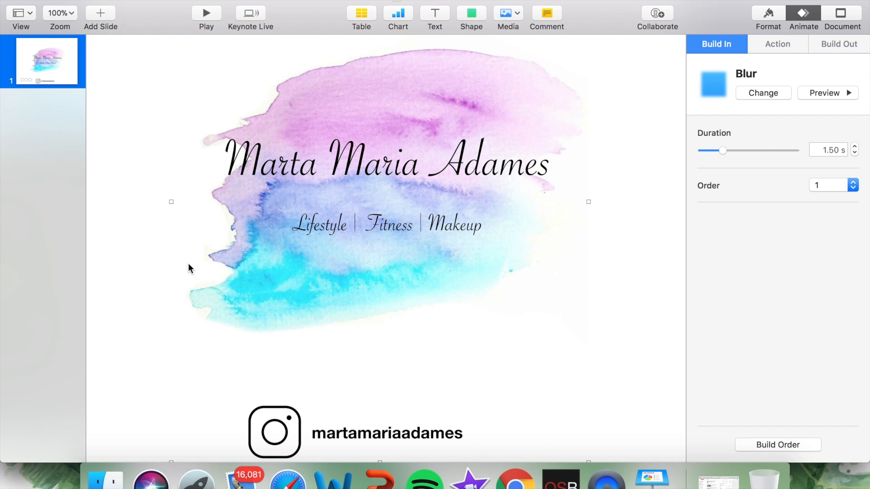
left_click(641, 296)
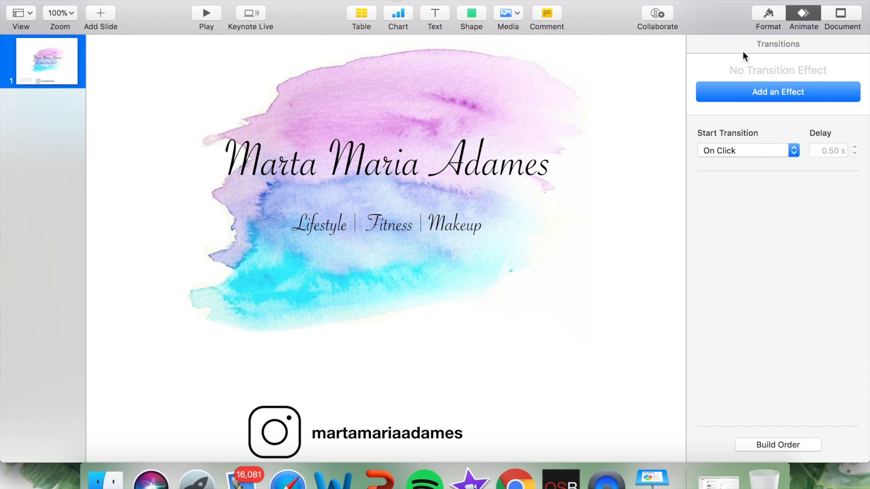
left_click(757, 17)
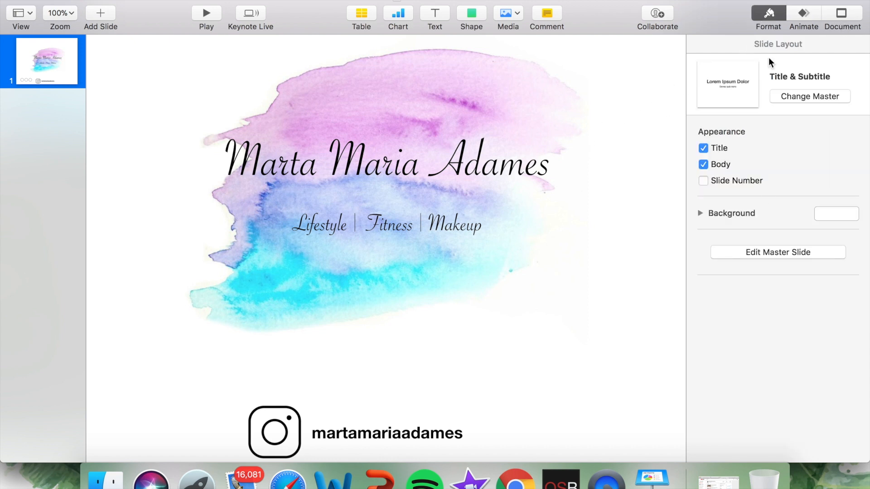
left_click(793, 23)
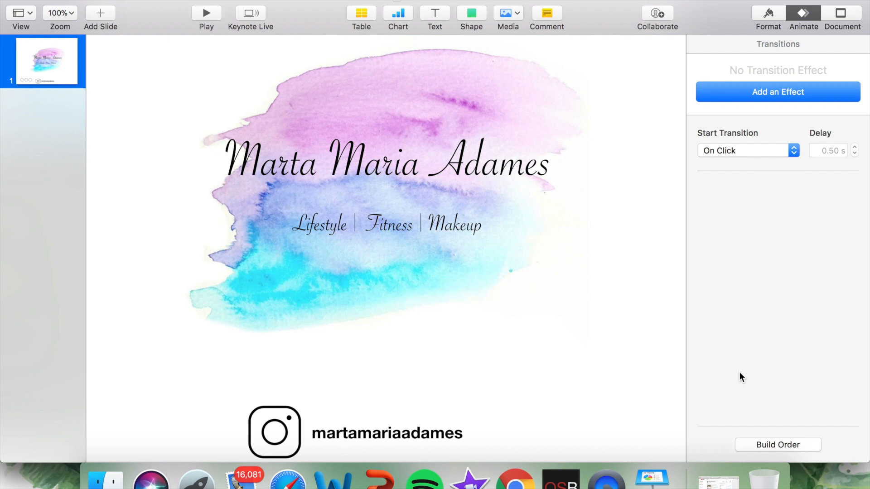
Step: Open the slide's build order and set the watercolor image's Blur build to start After Transition
scroll(678, 378, "up", 2)
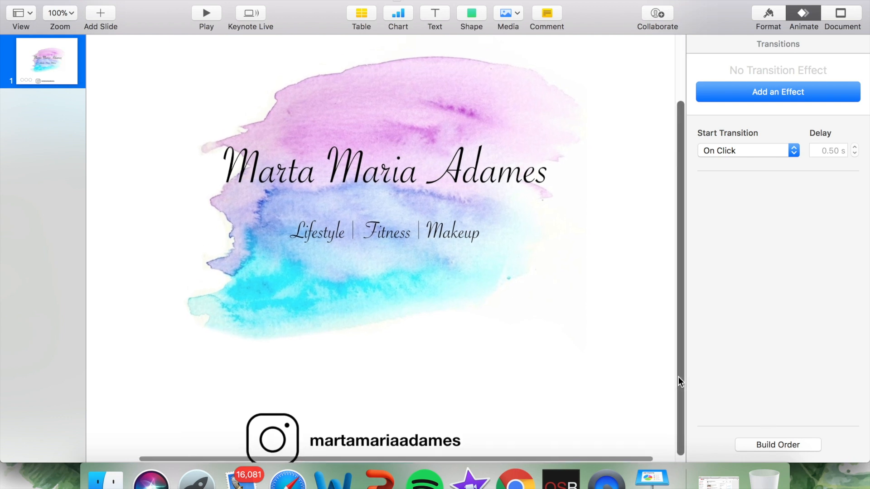
left_click(784, 439)
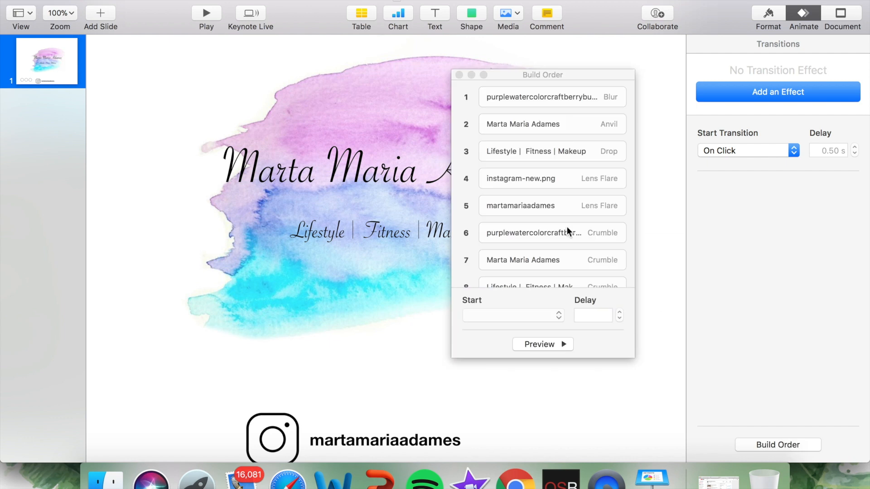
left_click(522, 101)
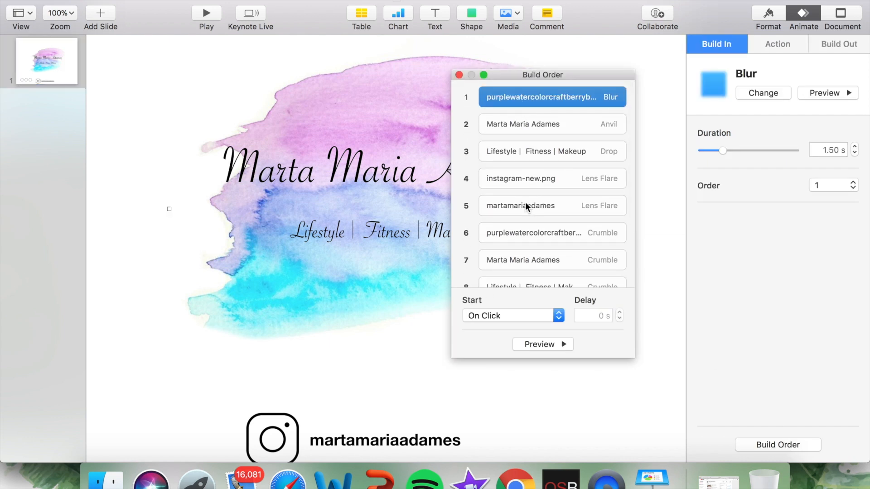
left_click(538, 126)
left_click(546, 98)
left_click(519, 316)
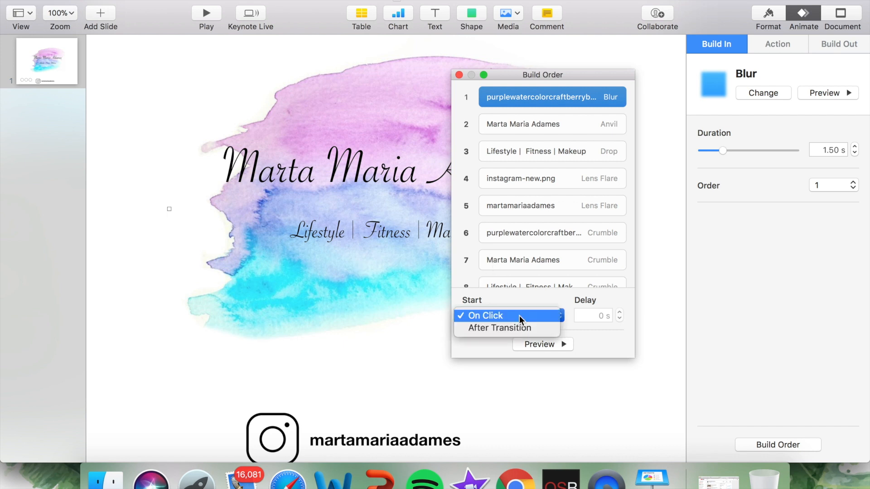
left_click(516, 327)
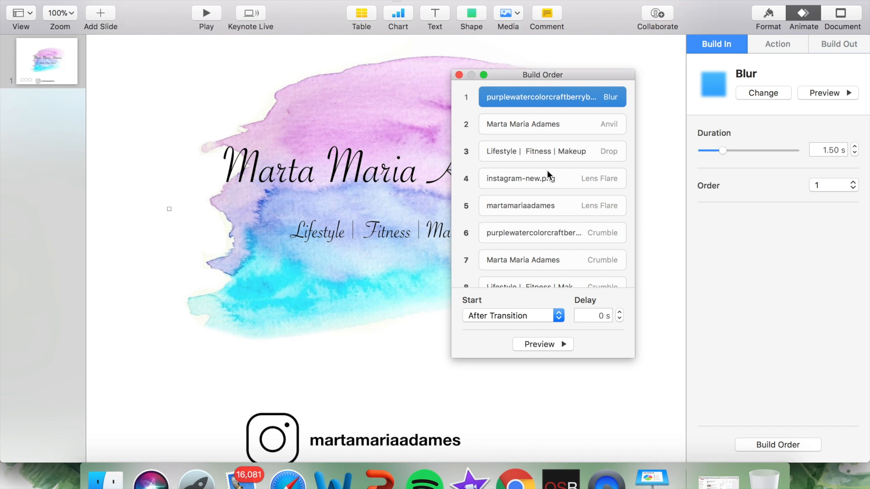
Step: Set the title text's Anvil build to start After Build 1
left_click(551, 130)
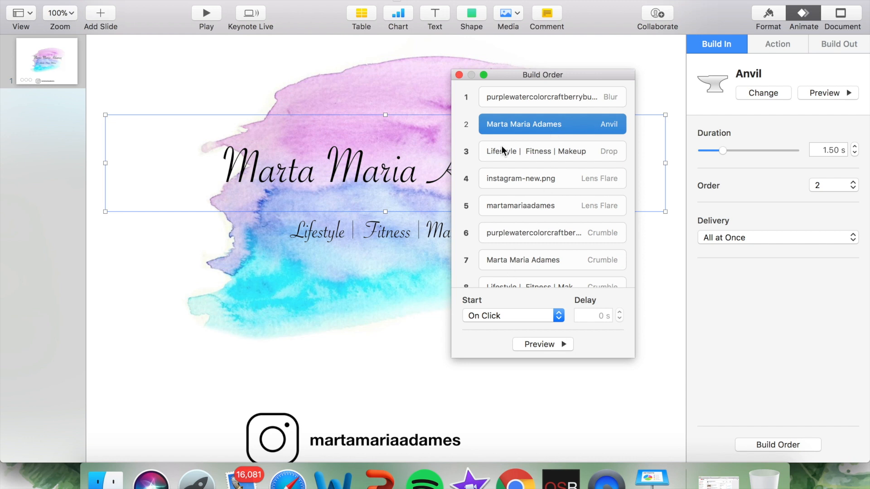
left_click(502, 312)
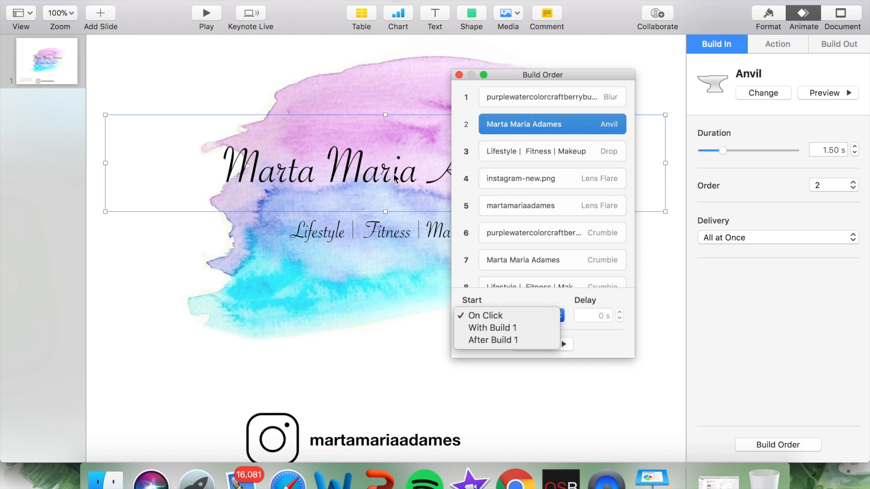
left_click(481, 338)
Step: Set the subtitle text's Drop build to start After Build 2
left_click(534, 144)
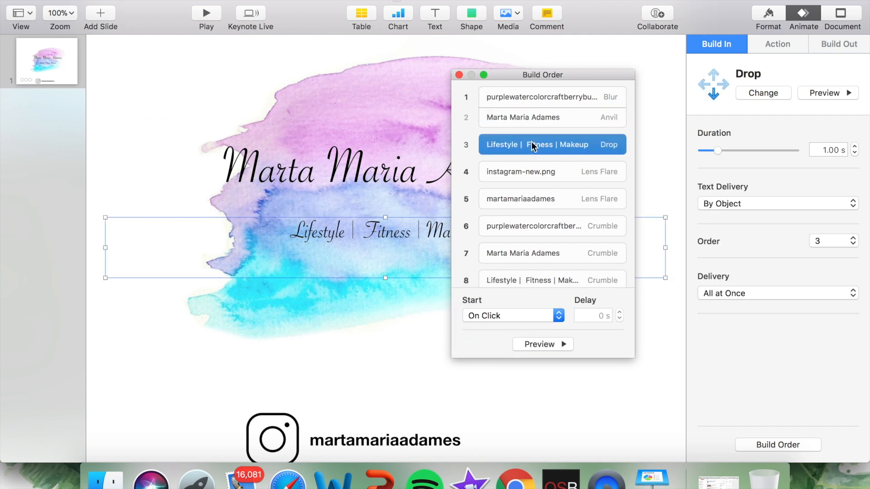
left_click(507, 312)
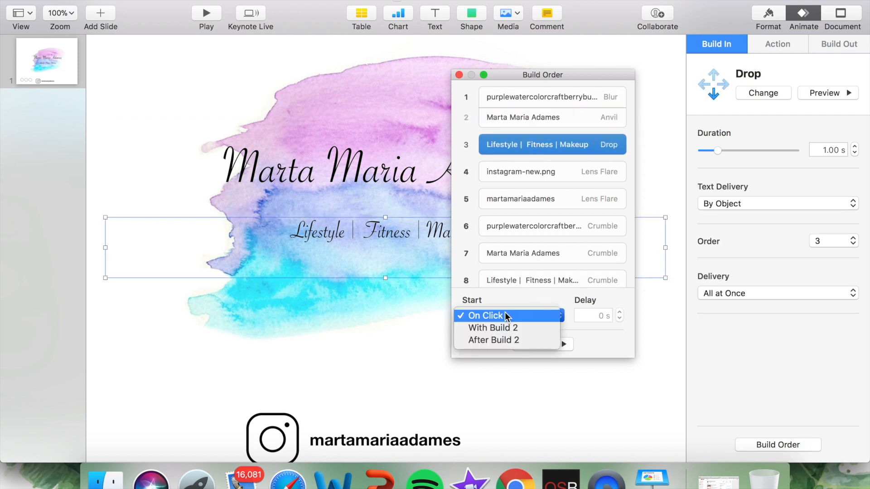
left_click(490, 341)
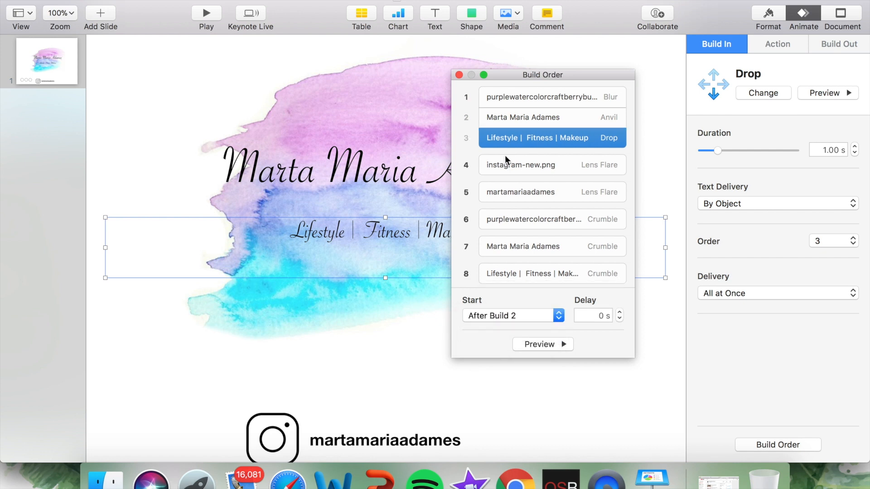
Step: Set the Instagram icon's Lens Flare build to start After Build 3
left_click(520, 163)
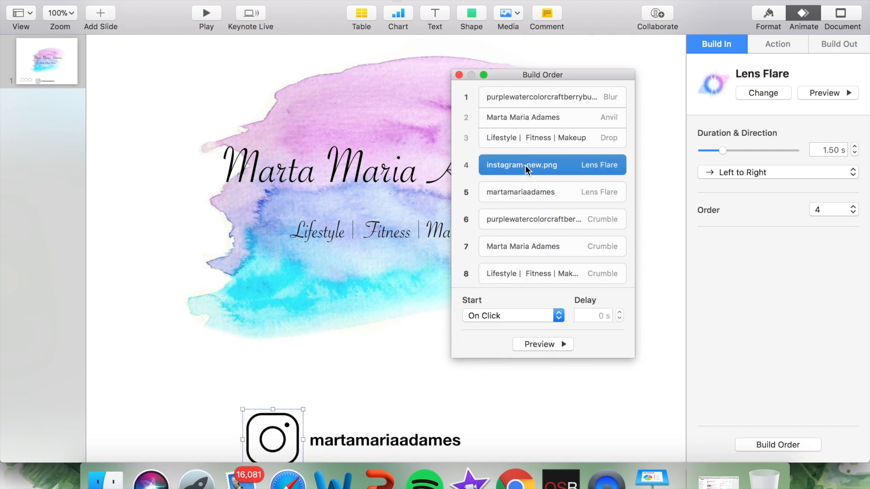
left_click(520, 316)
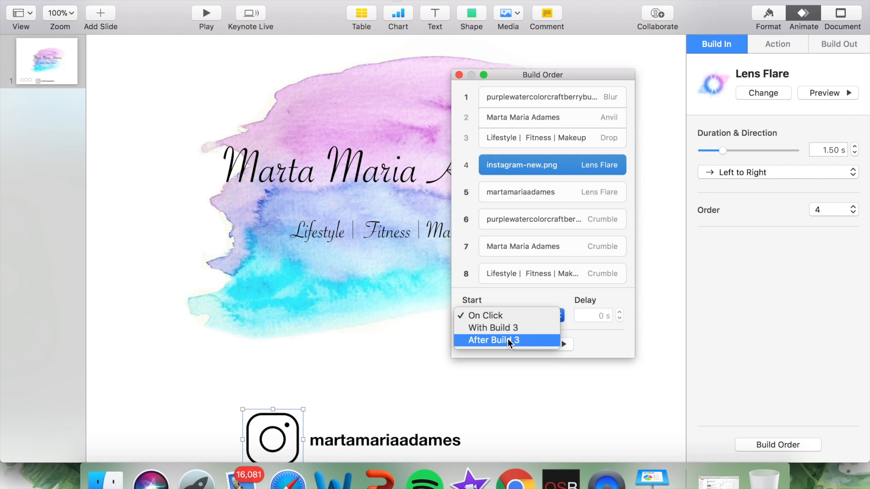
left_click(507, 339)
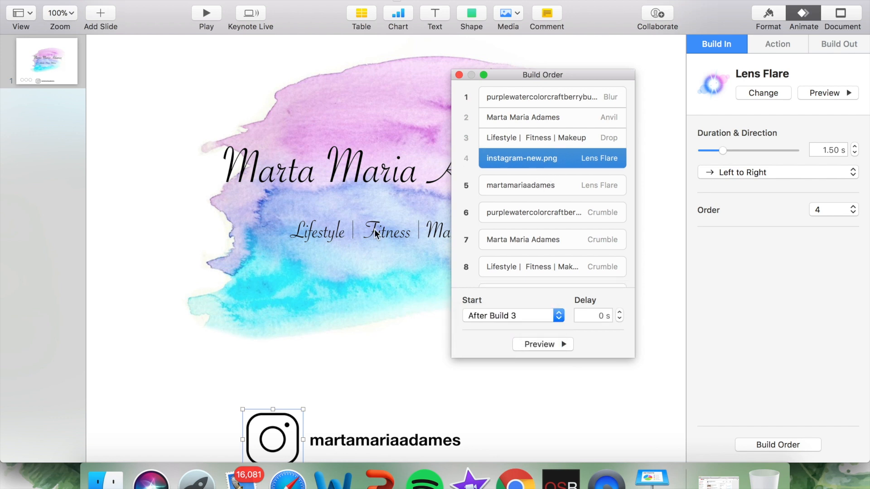
Step: Set the Instagram handle text's Lens Flare build to start After Build 4
left_click(507, 187)
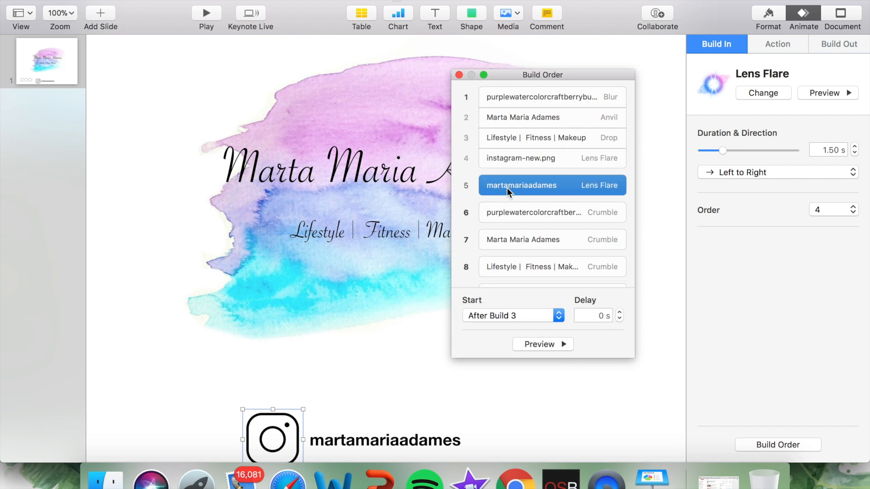
left_click(515, 313)
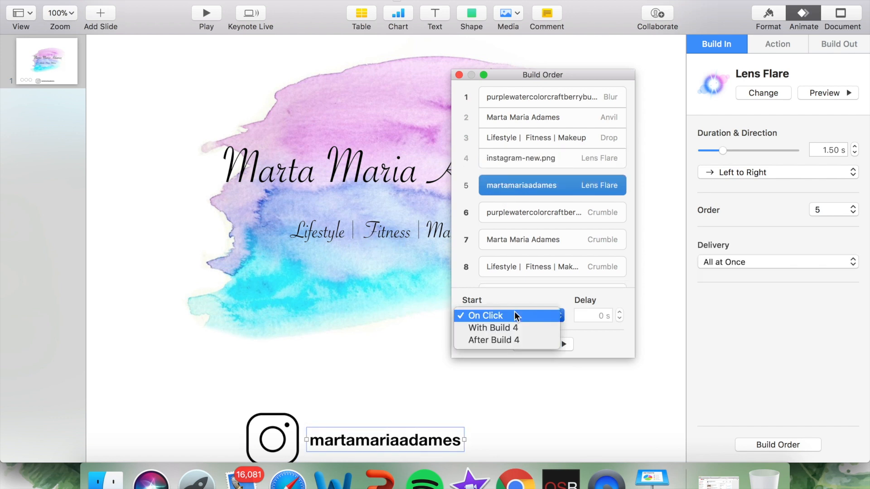
left_click(507, 339)
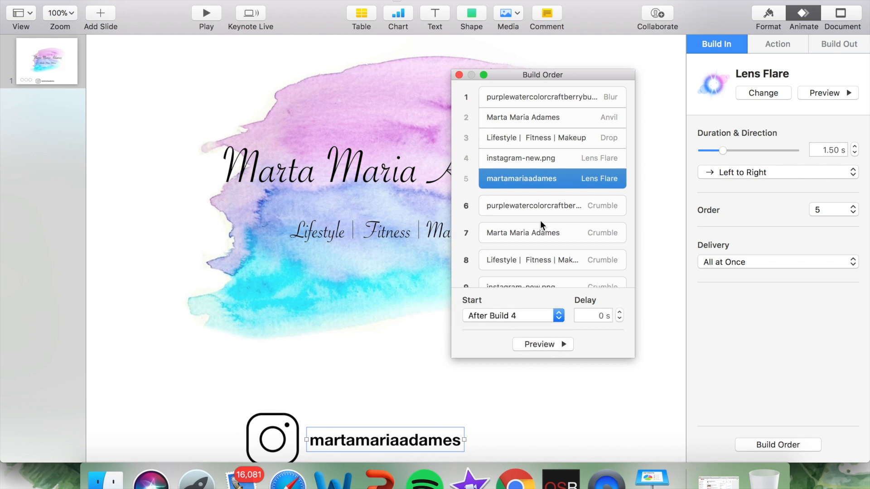
Step: Move the build order window off the artwork and preview the sequence from the watercolor's Blur build
left_click(548, 199)
left_click(550, 105)
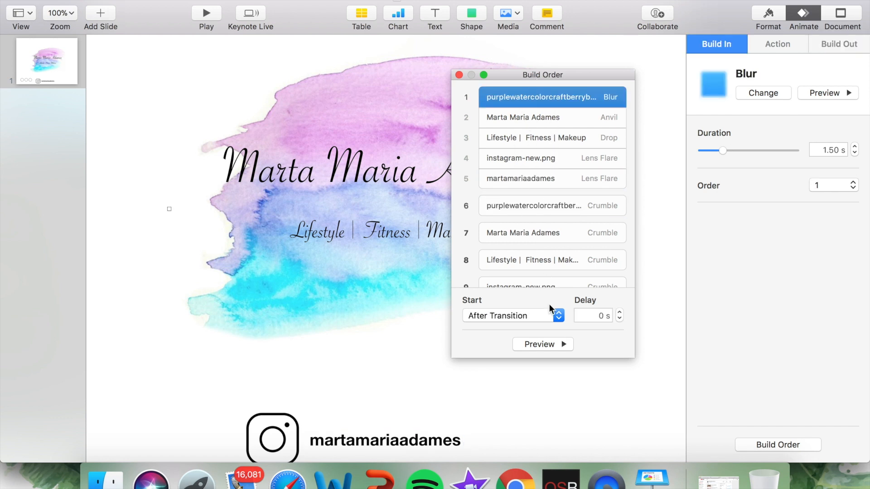
left_click_drag(573, 76, 762, 55)
left_click(742, 330)
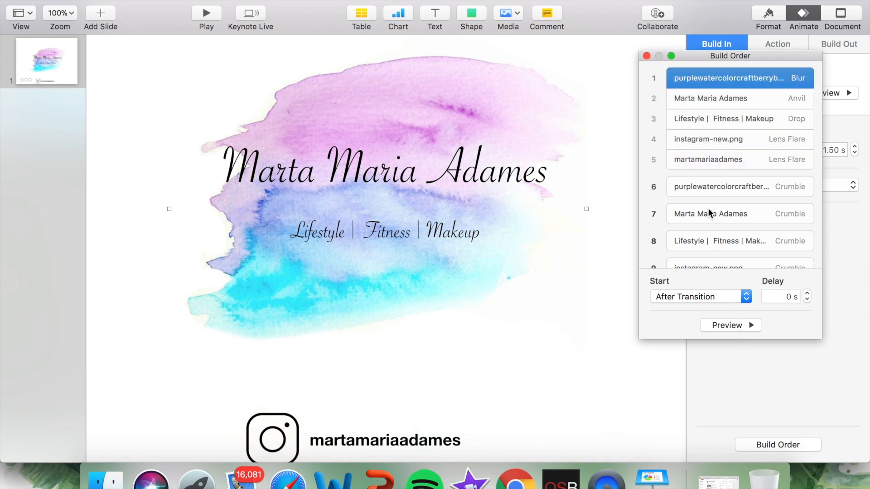
Step: Set the watercolor image's Crumble build-out to start After Build 5
left_click(728, 186)
scroll(758, 210, "down", 2)
scroll(757, 210, "up", 3)
scroll(784, 140, "down", 3)
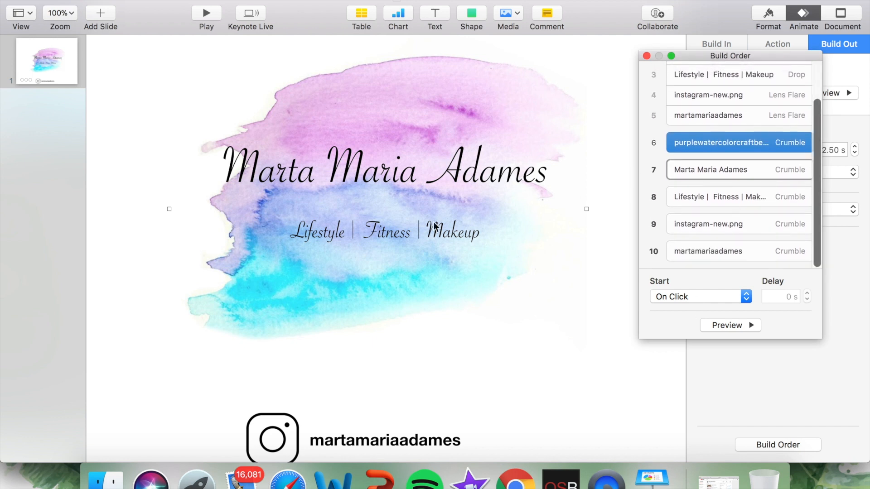
left_click(729, 168)
left_click(731, 138)
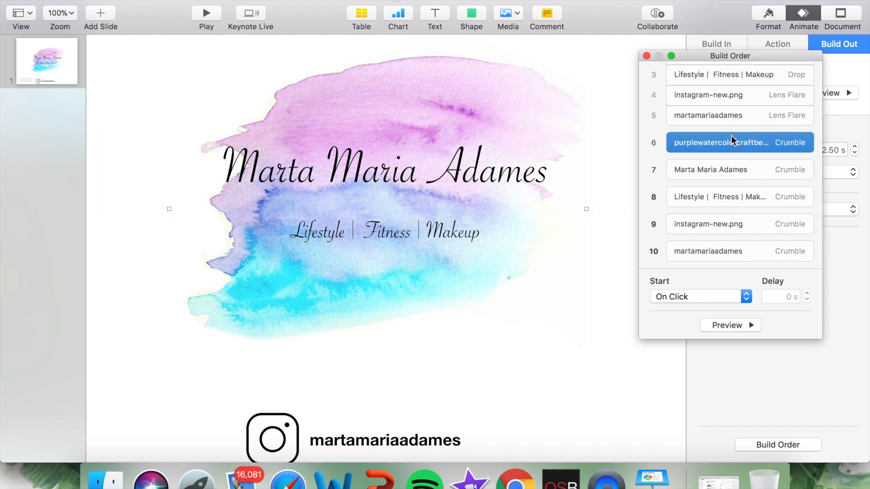
left_click(695, 297)
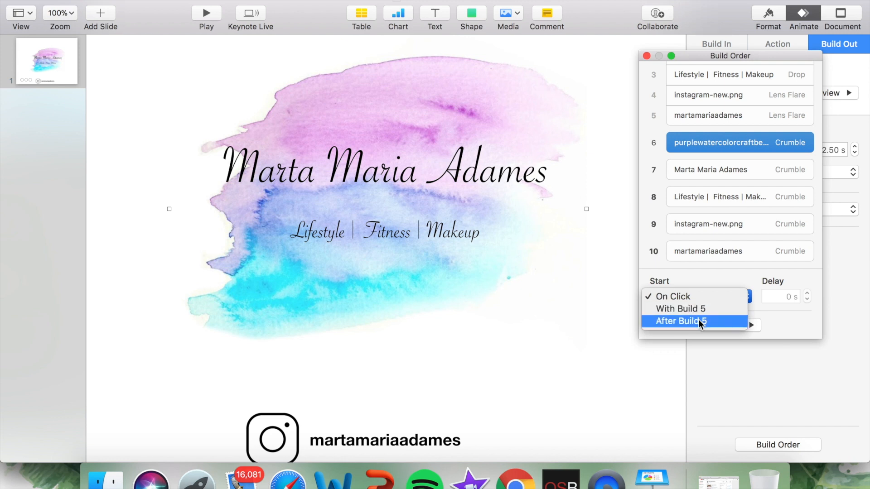
left_click(699, 320)
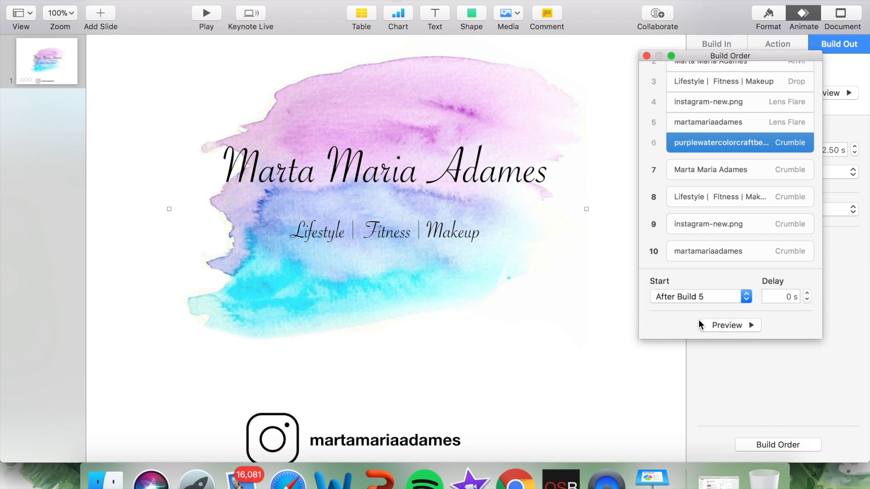
Step: Set the title text's Crumble build-out to start With Build 6
left_click(701, 175)
left_click(685, 292)
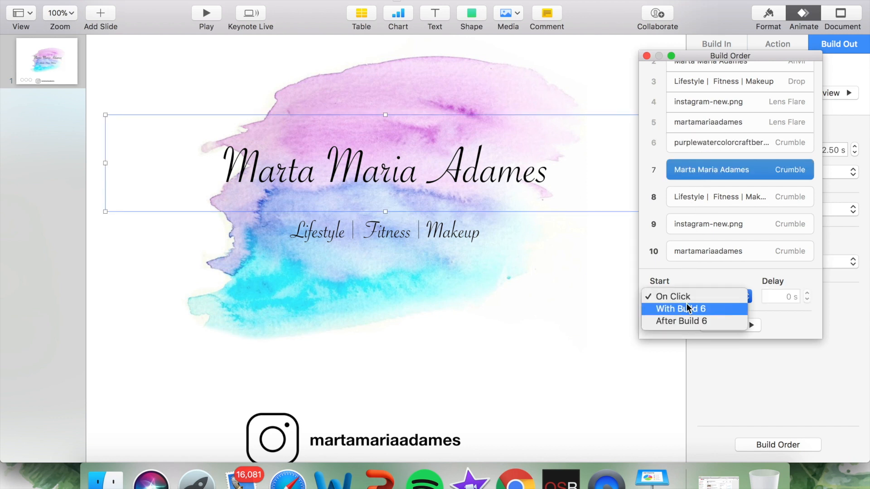
left_click(686, 309)
Step: Set the subtitle text's Crumble build-out to start With Build 6
left_click(710, 205)
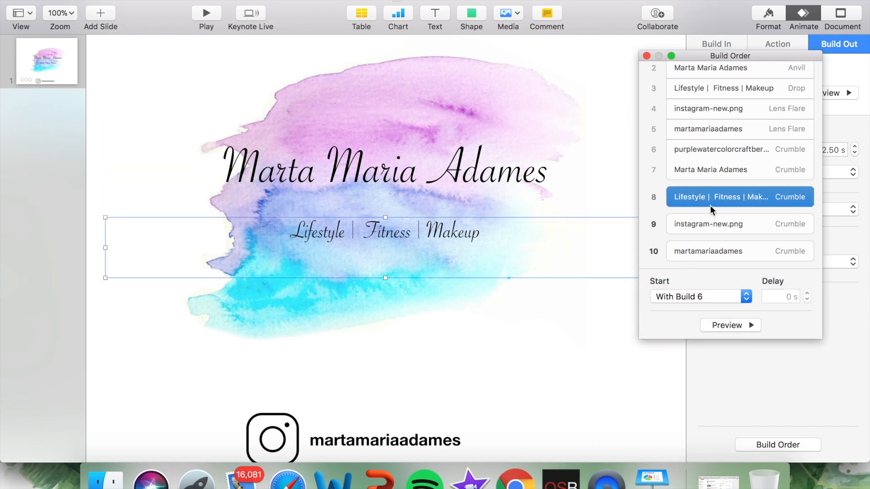
left_click(697, 298)
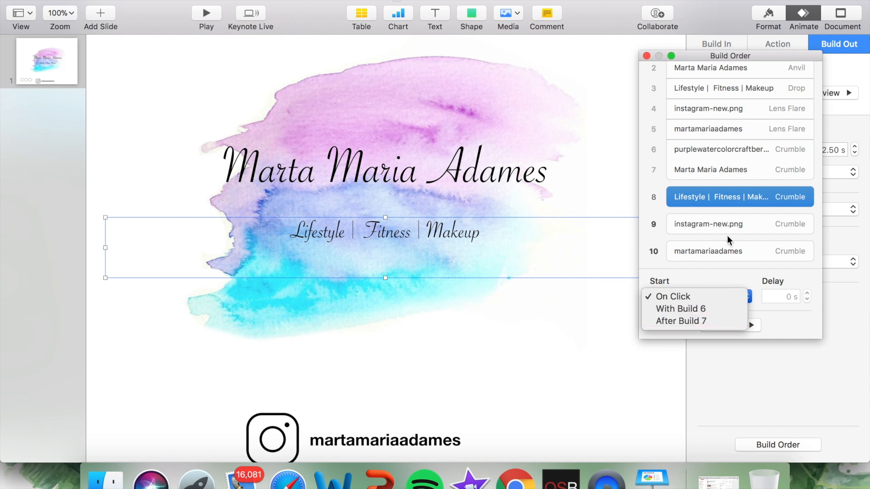
left_click(687, 308)
Step: Set the Instagram icon's Crumble build-out to start With Build 6
left_click(711, 224)
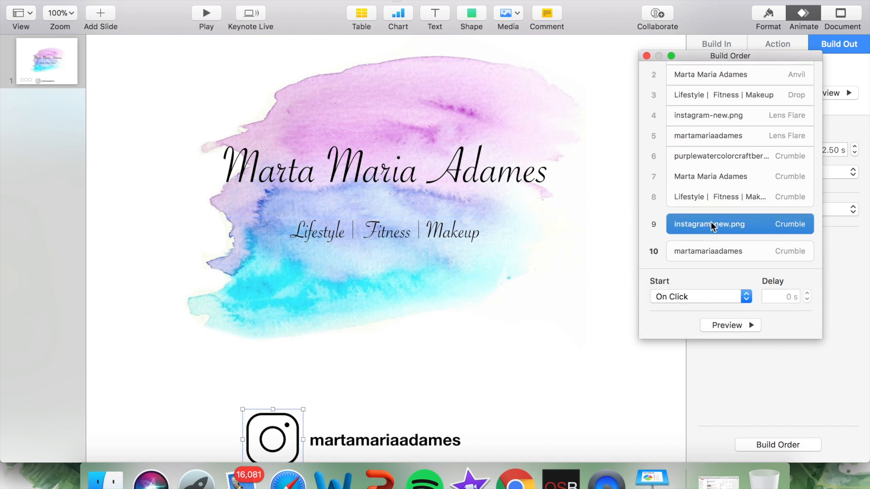
left_click(690, 295)
left_click(684, 305)
Step: Set the Instagram handle text's Crumble build-out to start With Build 6
left_click(715, 251)
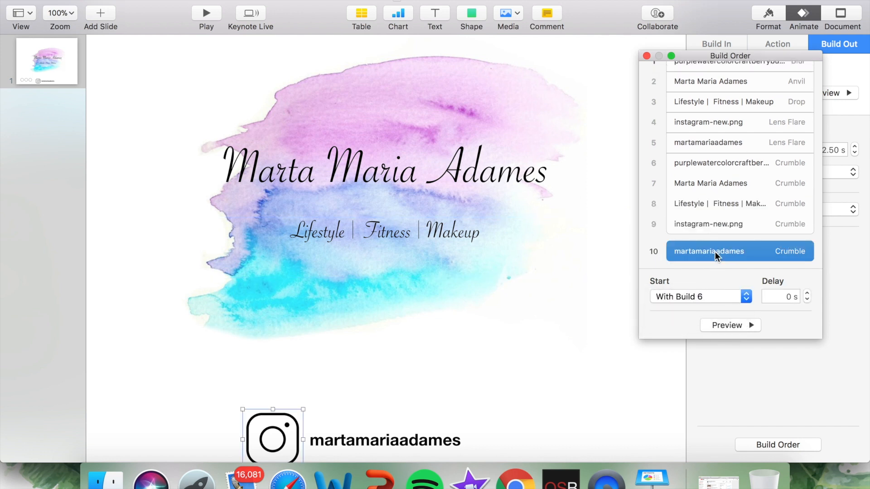
left_click(704, 296)
left_click(697, 307)
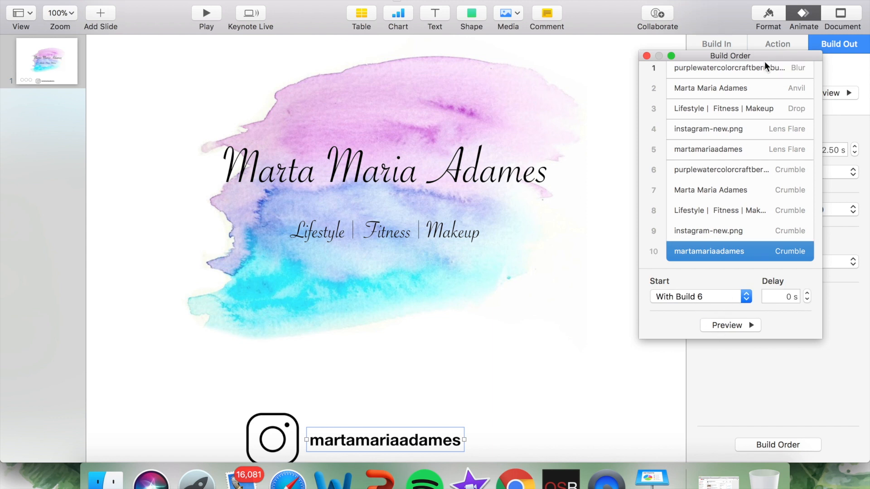
Step: Preview the build-out, review the complete build order including the watercolor's Crumble timing, and close the build order
left_click(731, 325)
scroll(740, 199, "up", 2)
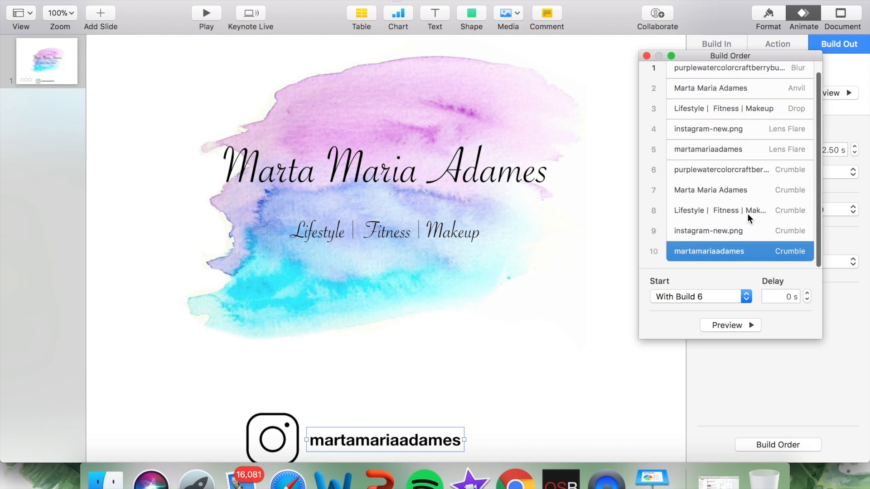
left_click_drag(769, 56, 451, 65)
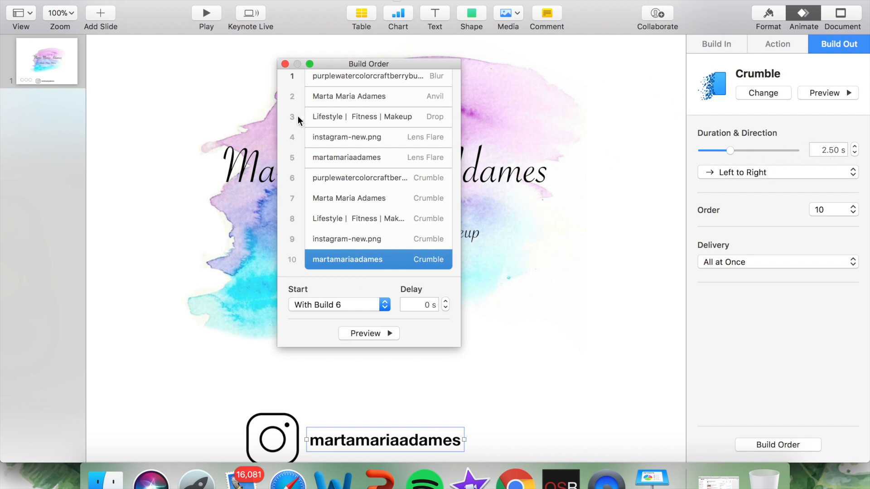
scroll(308, 124, "up", 1)
left_click(351, 211)
left_click(352, 190)
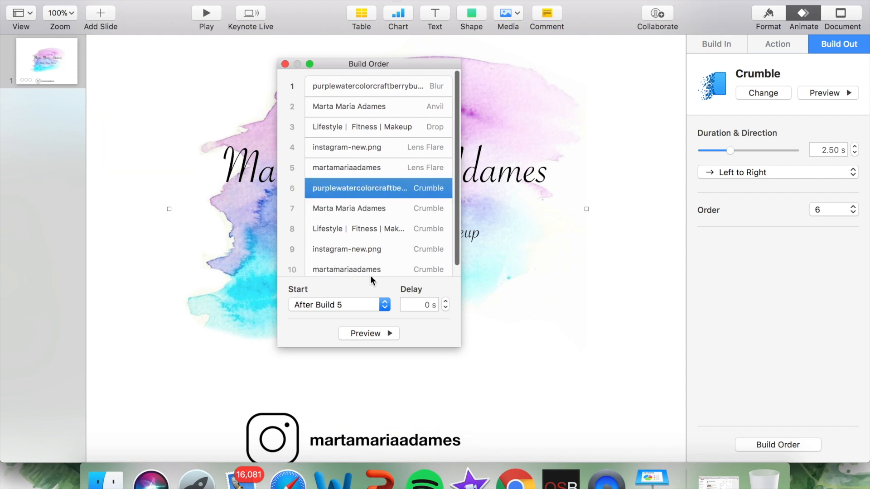
scroll(370, 276, "down", 1)
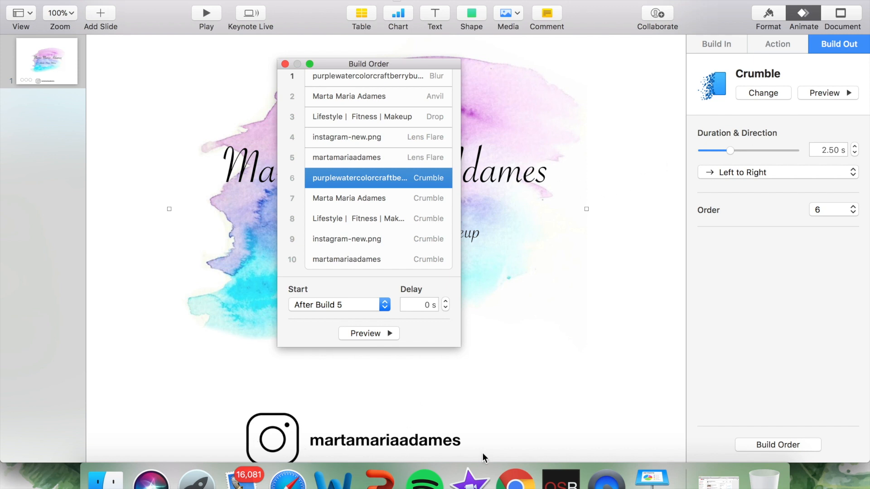
left_click(285, 64)
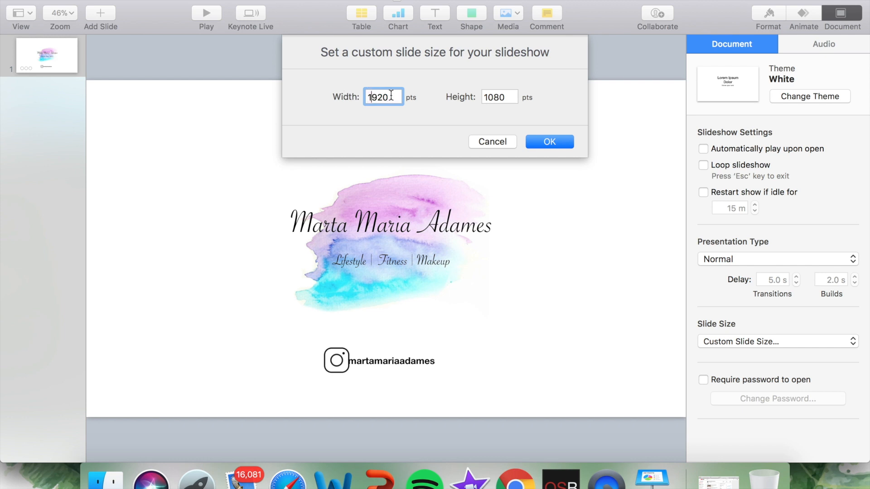
Step: Set a custom slide size of 1280 by 720 points
type("1280")
key("Tab")
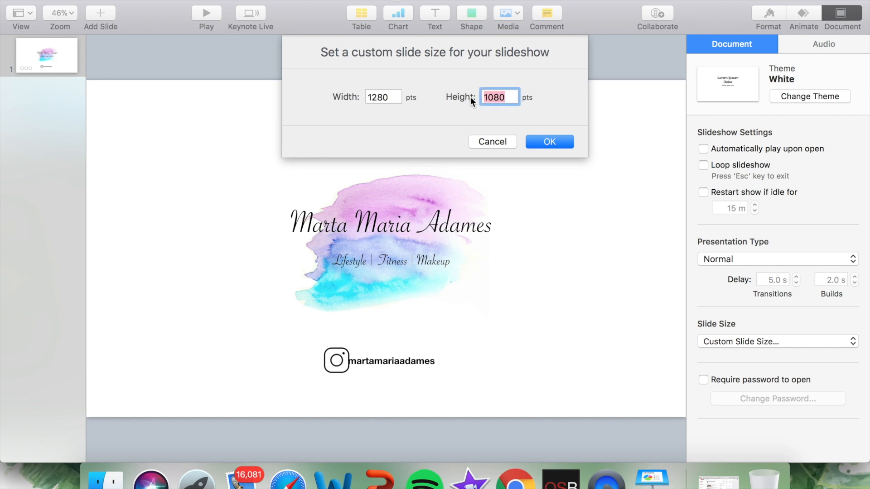
type("720")
left_click(559, 144)
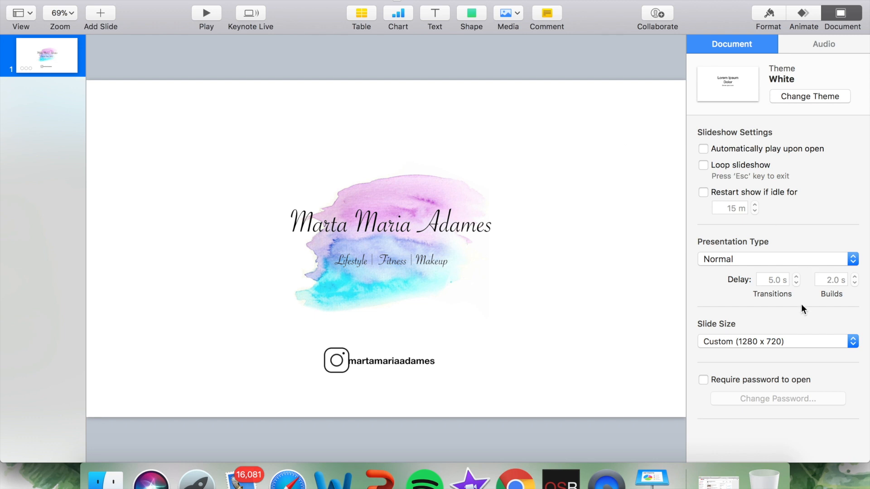
Step: Enlarge the watercolor image and reposition it behind the title and subtitle
left_click(400, 198)
left_click_drag(488, 123, 612, 49)
left_click_drag(503, 166, 448, 218)
Step: Resize the title text box to about 569 by 121 pt and recenter it over the watercolor
left_click(449, 219)
left_click_drag(526, 193, 522, 194)
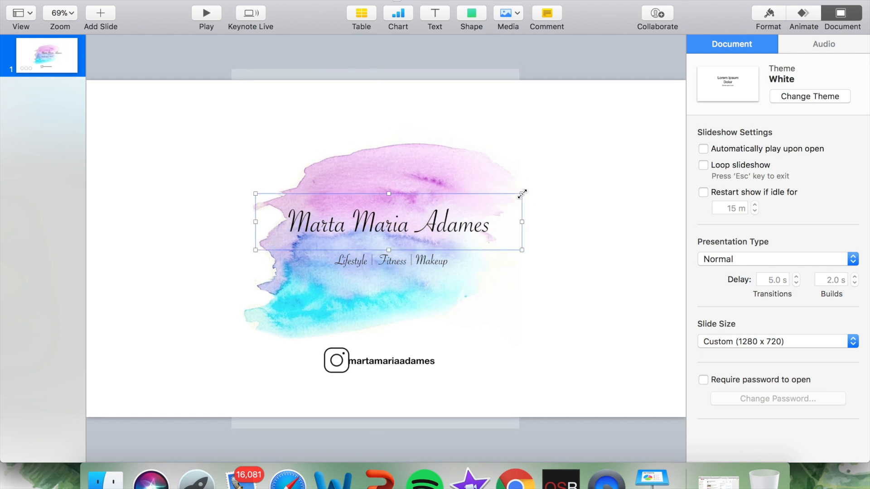
left_click_drag(390, 230, 394, 229)
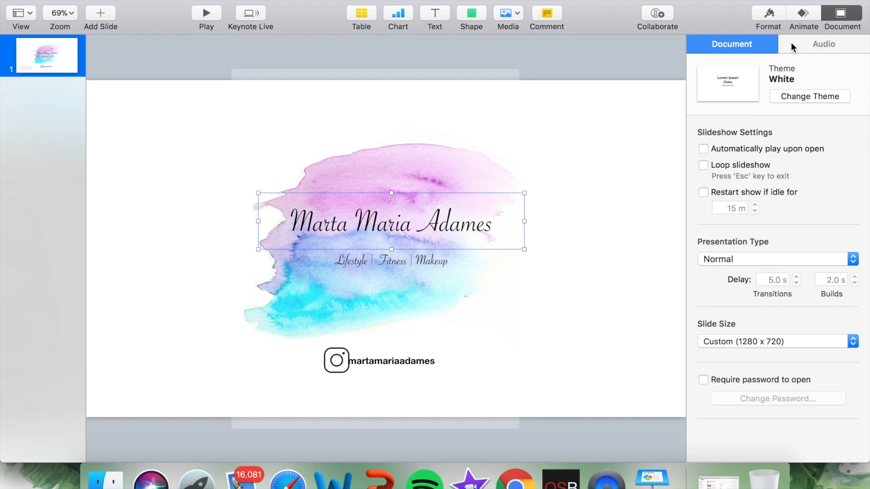
Step: Set the document's presentation type to Self-Playing
left_click(777, 10)
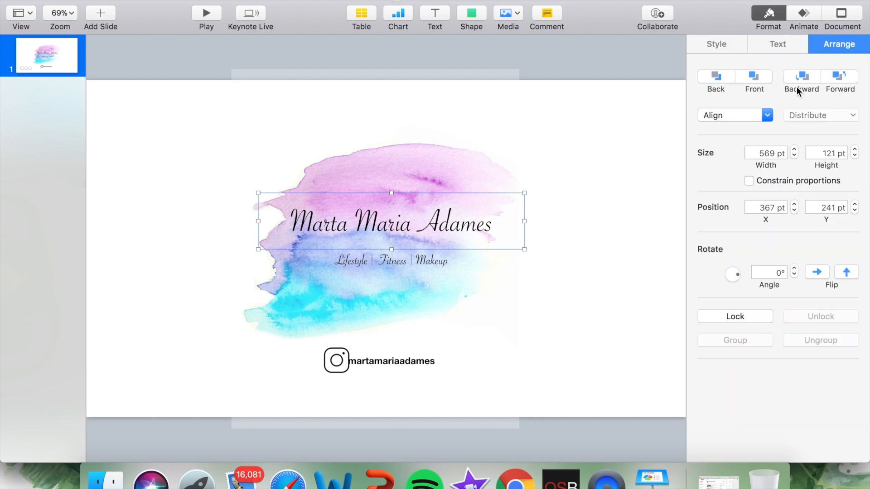
left_click(808, 13)
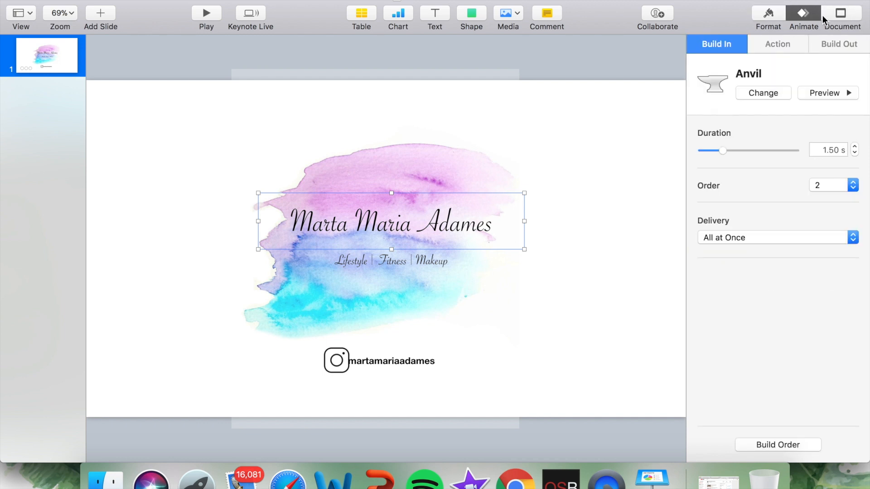
left_click(846, 16)
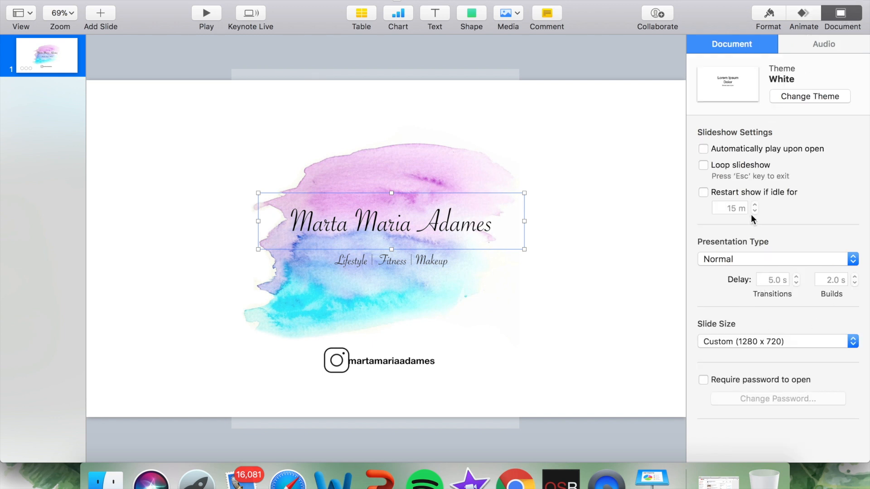
left_click(752, 260)
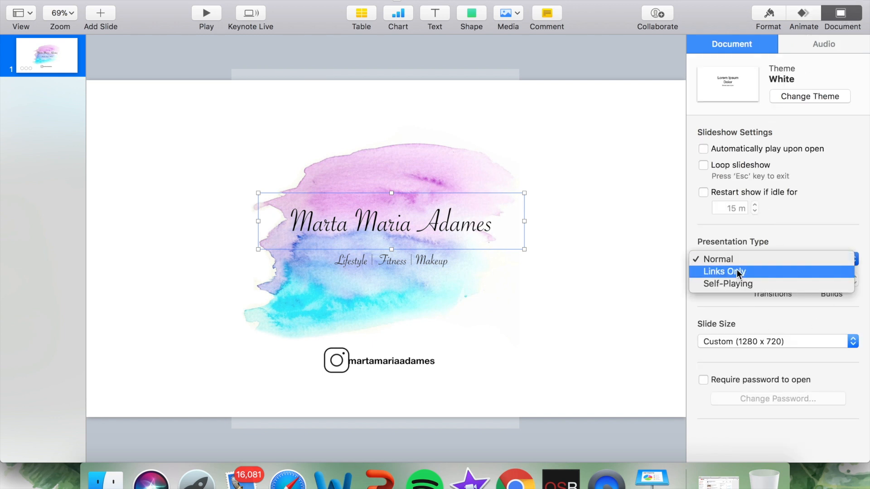
left_click(735, 283)
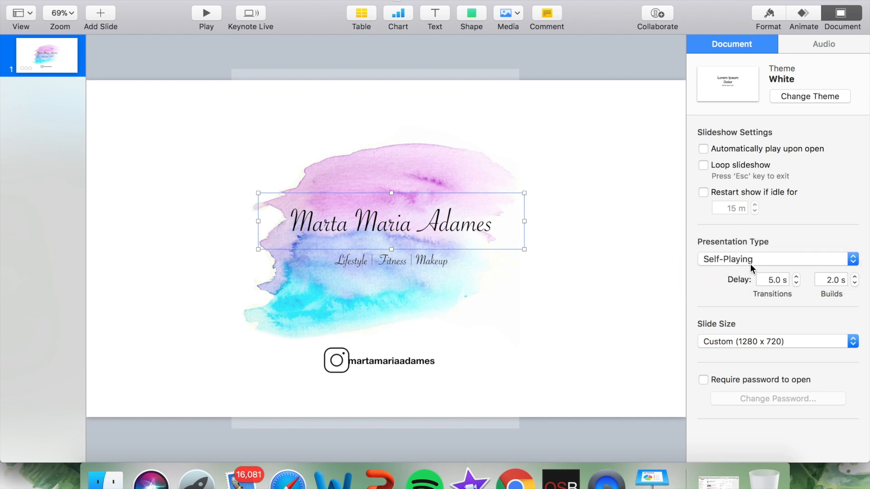
Step: Set the self-playing delays to 0 s for both transitions and builds, keeping the custom 1280 x 720 slide size
type("0")
left_click(828, 281)
type("0")
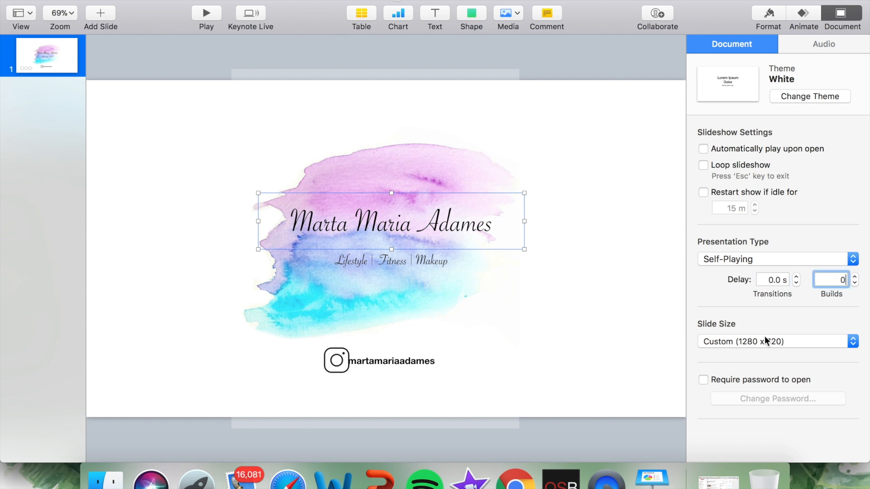
left_click(733, 345)
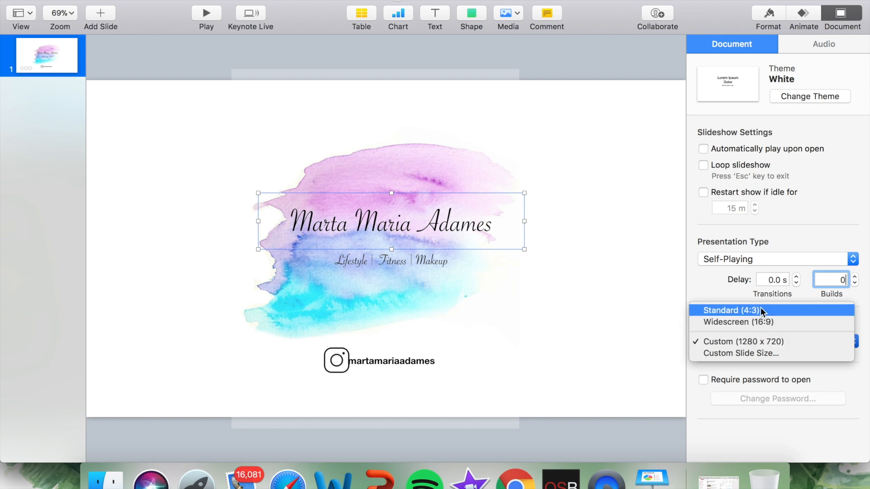
left_click(814, 200)
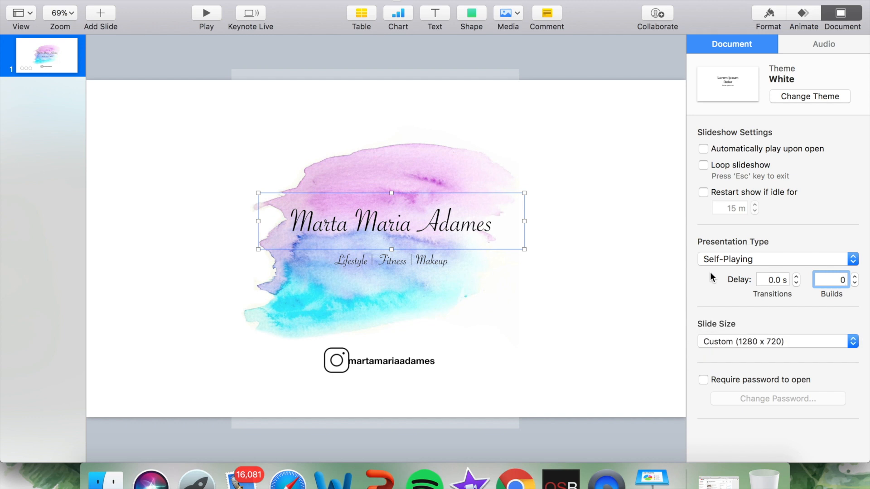
left_click(664, 336)
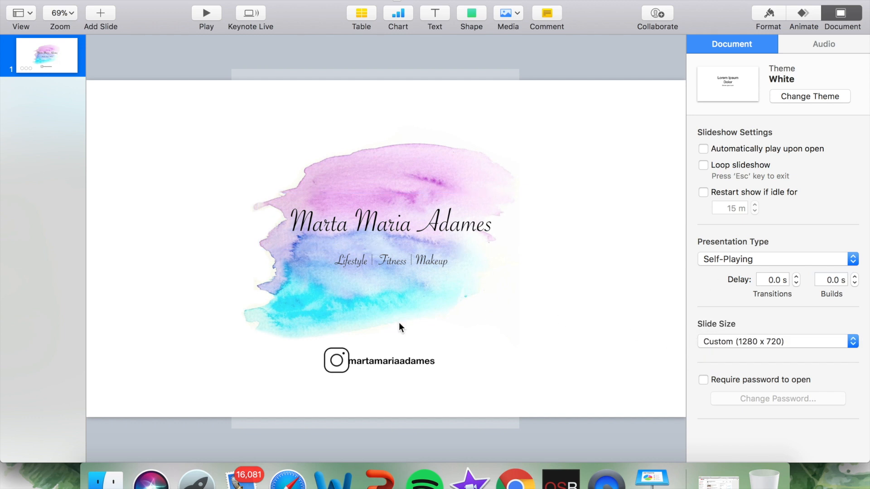
Step: Move the Instagram handle text slightly away from the Instagram icon to leave a gap between them
left_click(367, 361)
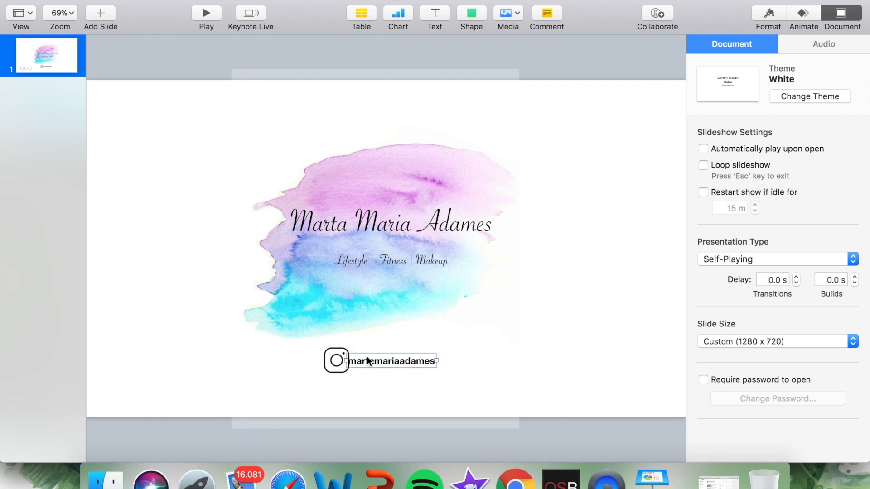
left_click_drag(376, 356, 383, 356)
Step: Enlarge the watercolor image, recenter it behind the text, and nudge the title slightly right and up
left_click(499, 339)
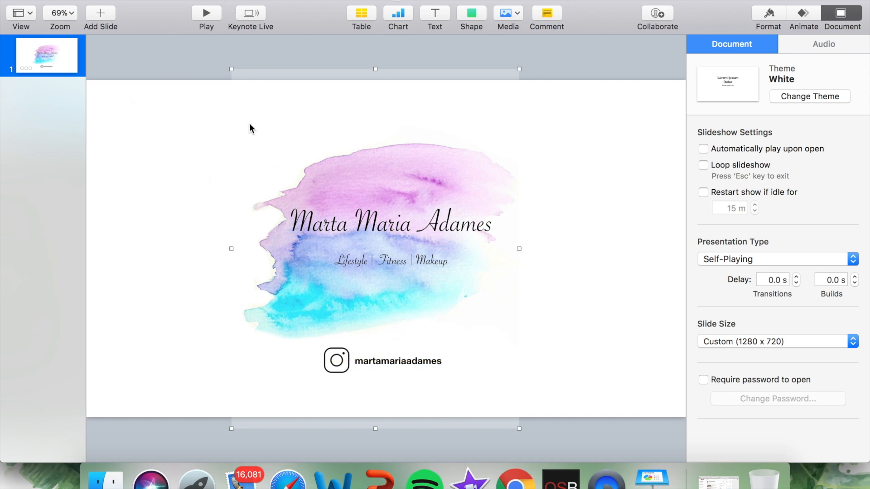
left_click_drag(230, 68, 165, 29)
left_click_drag(367, 132, 373, 189)
left_click_drag(390, 169, 392, 169)
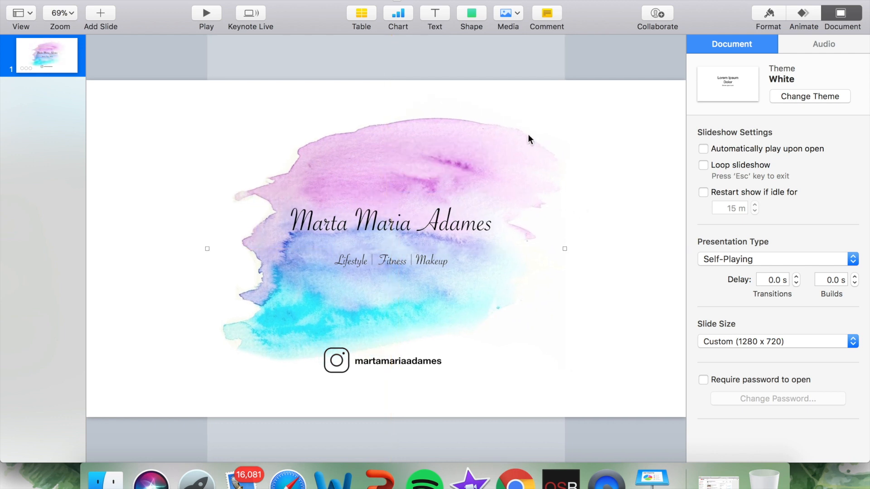
left_click_drag(377, 224, 382, 223)
left_click(681, 141)
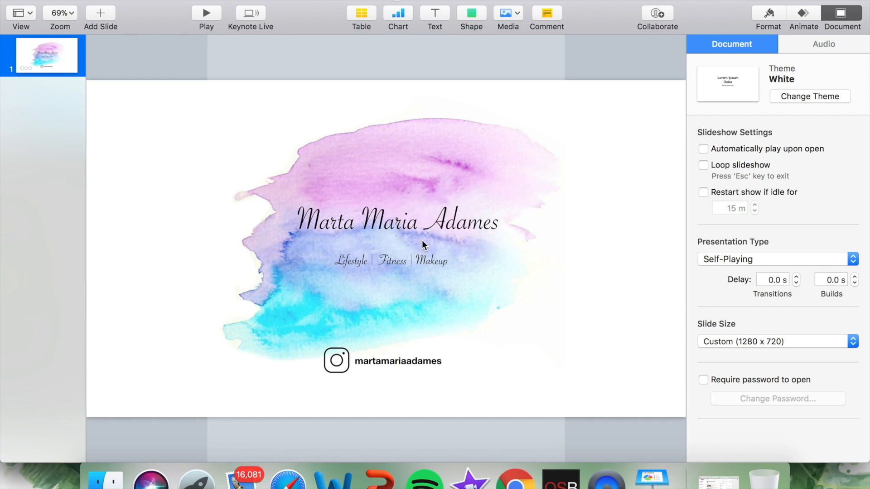
Step: Set up a self-playing QuickTime export of the presentation in 1080p format and proceed to saving it
left_click(96, 0)
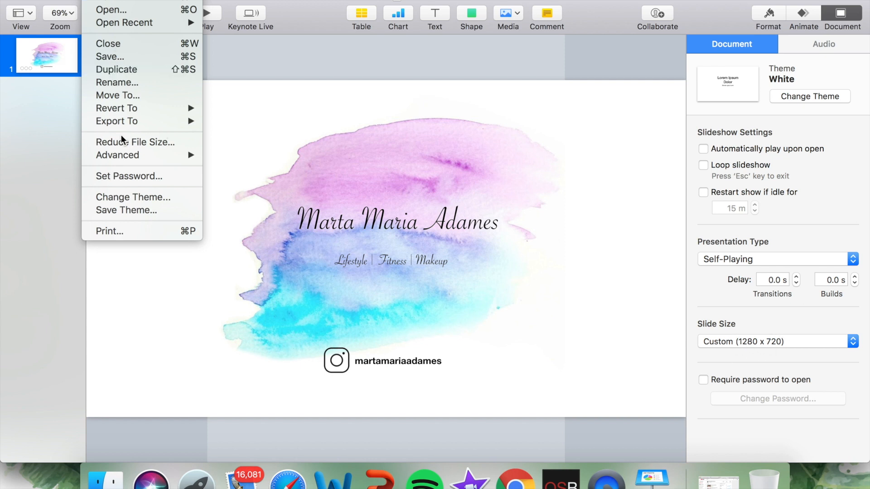
mouse_move(143, 154)
mouse_move(145, 120)
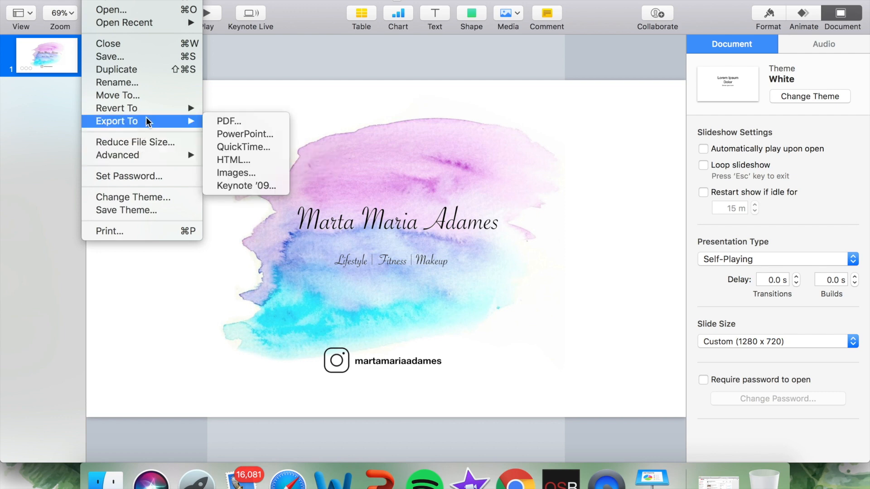
left_click(254, 146)
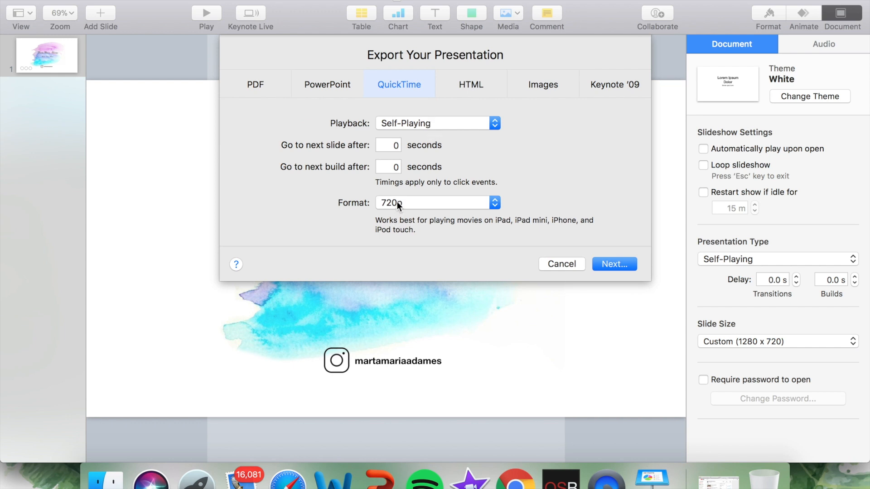
left_click(397, 205)
left_click(400, 216)
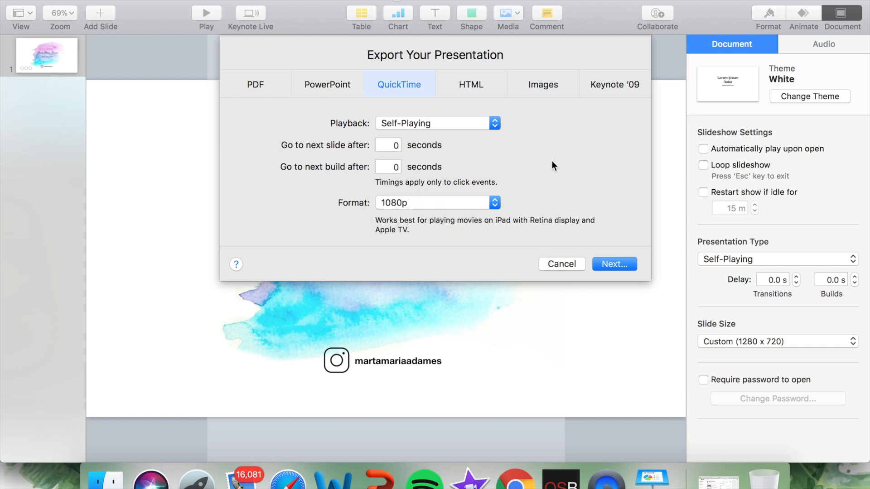
left_click(614, 266)
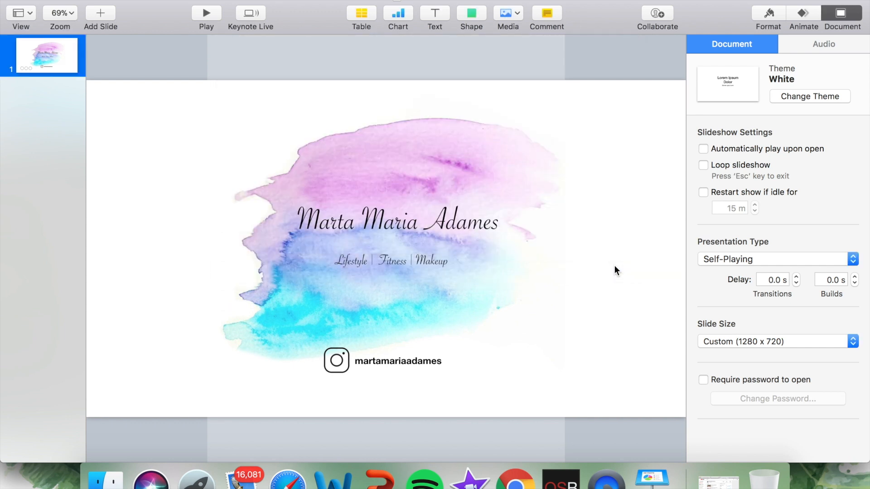
Step: Export the movie to the Desktop as "intro", replacing the existing file of that name
type("intro")
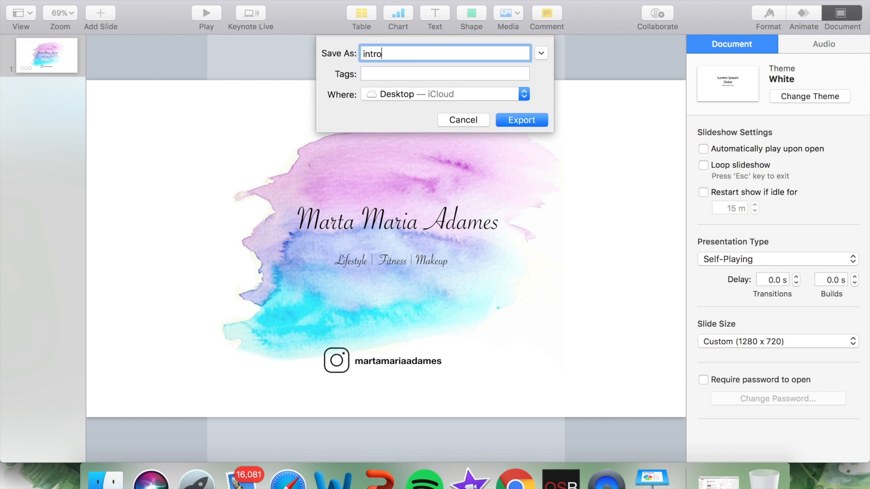
left_click(526, 119)
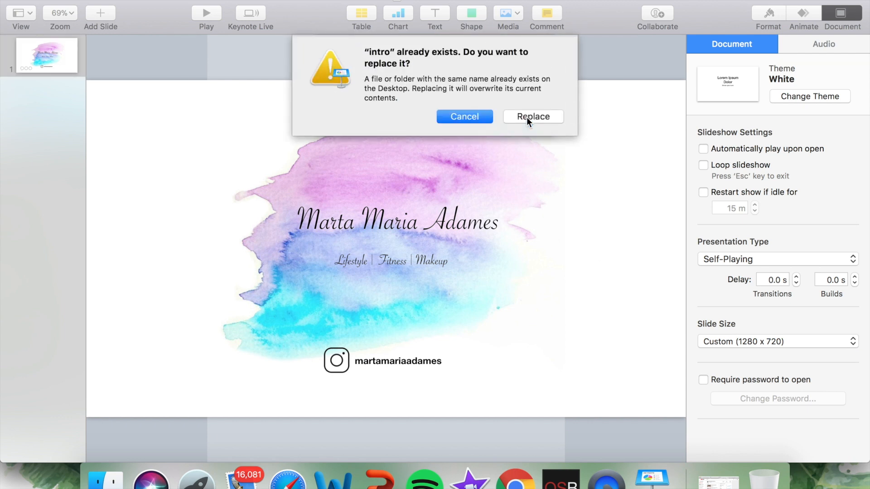
left_click(526, 117)
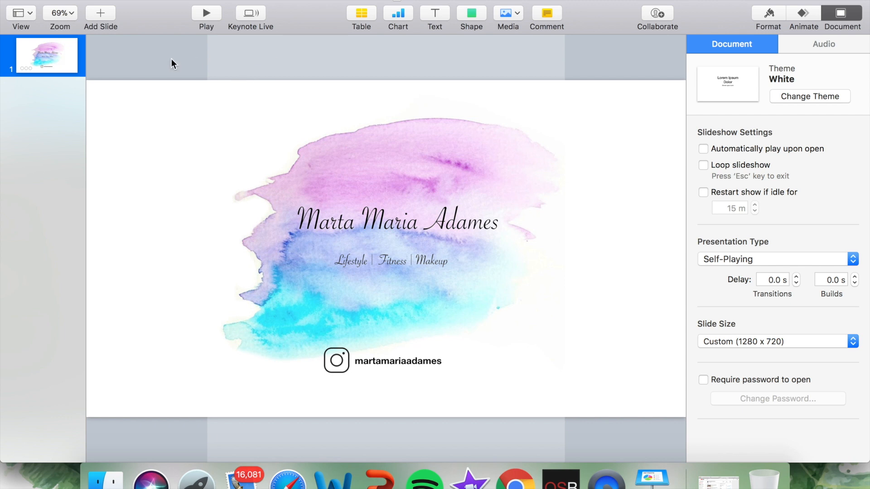
Step: Close the untitled presentation, deleting it instead of saving, and close the watercolor background search page in Chrome
left_click(11, 0)
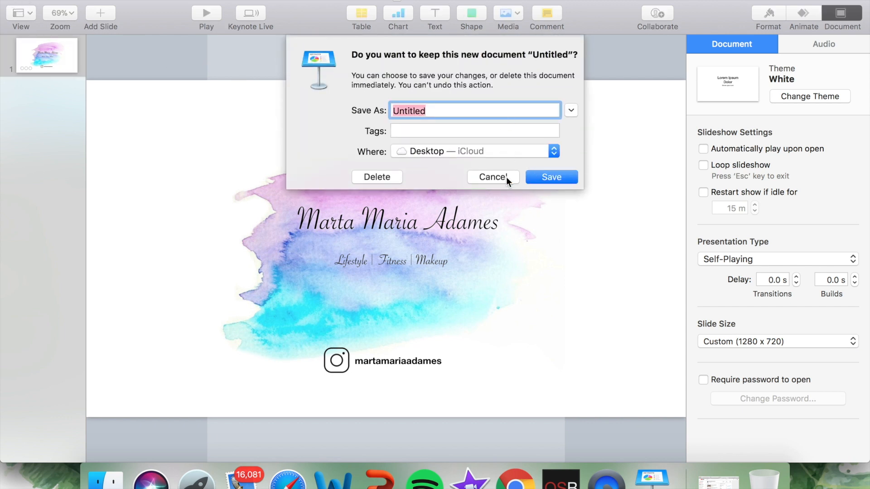
left_click(377, 176)
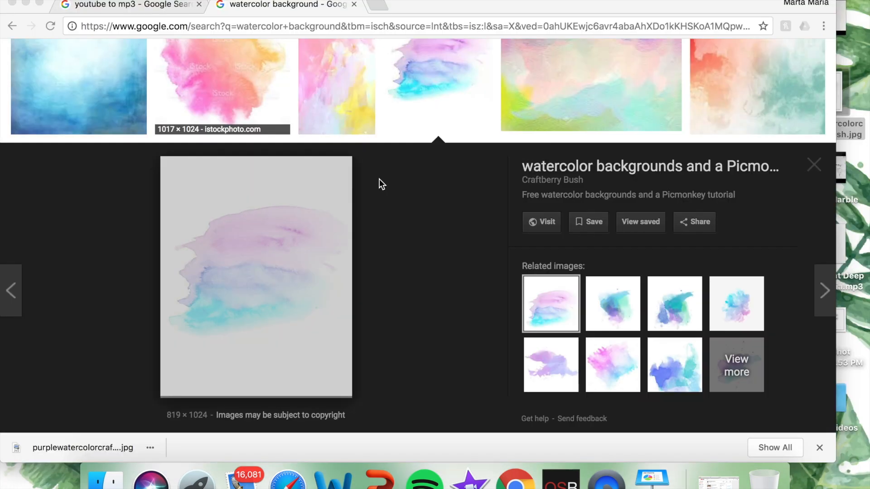
left_click(354, 6)
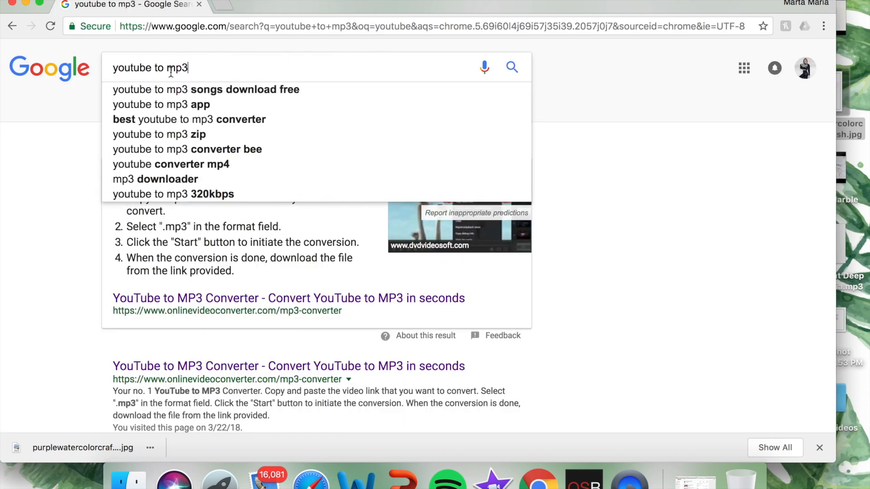
Step: Open the onlinevideoconverter.com YouTube to MP3 Converter page from the Google results
left_click(21, 234)
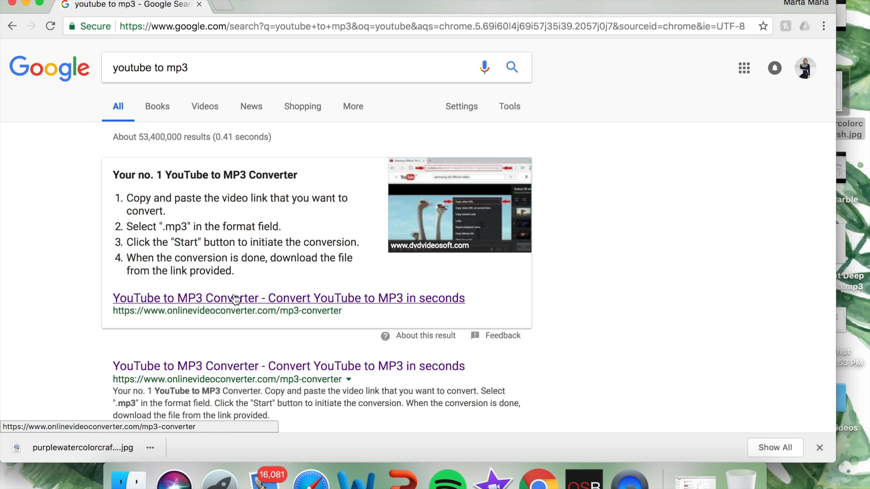
left_click(253, 302)
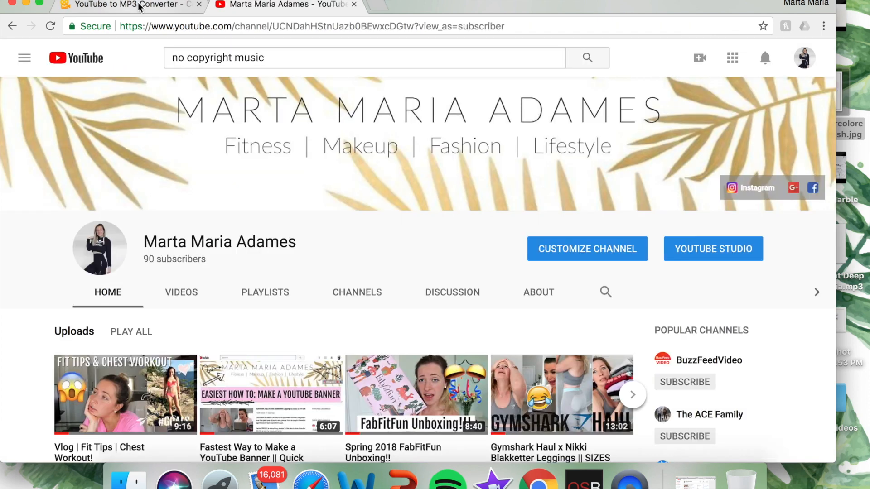
left_click(136, 7)
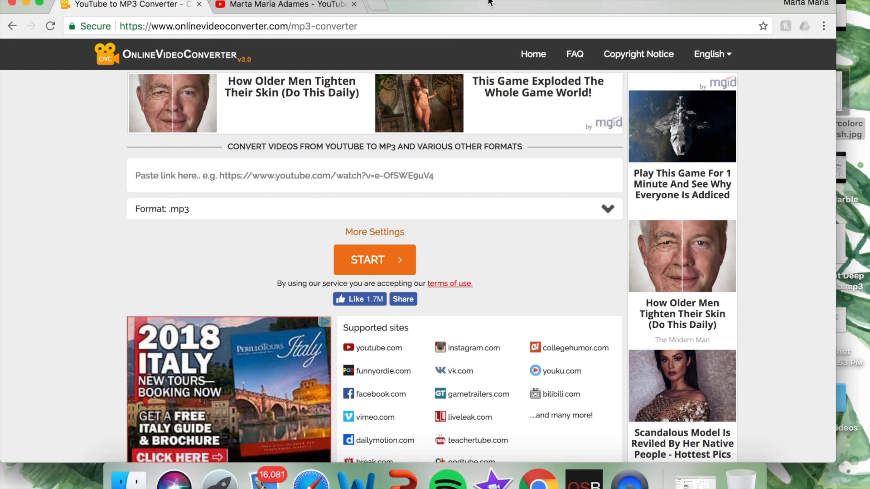
Step: Switch to the open YouTube page and search for "no copyright music"
left_click(313, 6)
left_click(337, 52)
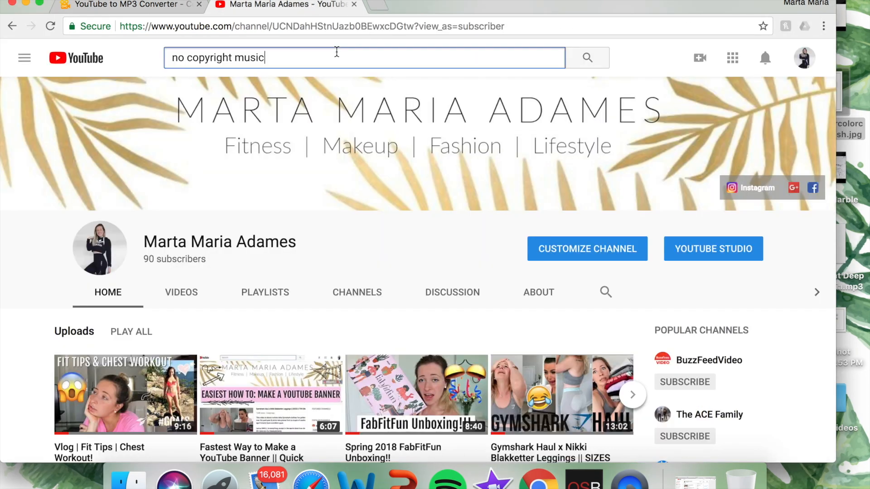
key("Return")
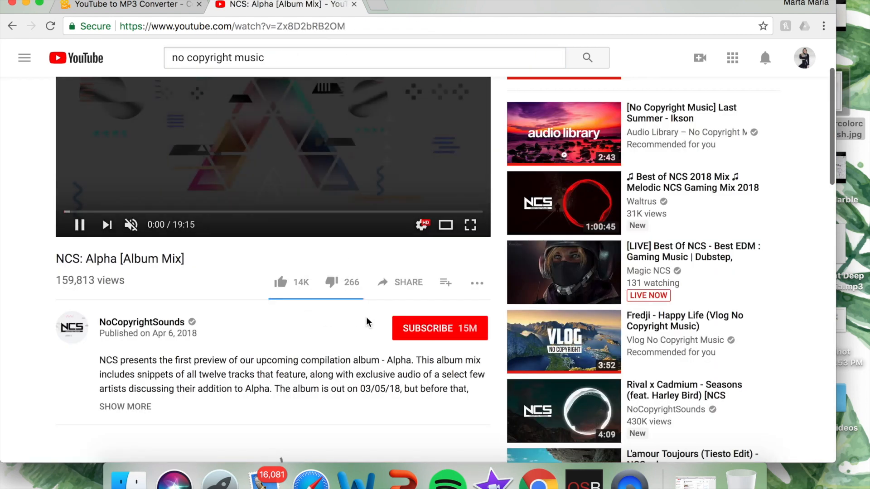
Step: Open the NCS: Alpha [Album Mix] video and look through its description, comments and suggested videos
scroll(367, 320, "up", 3)
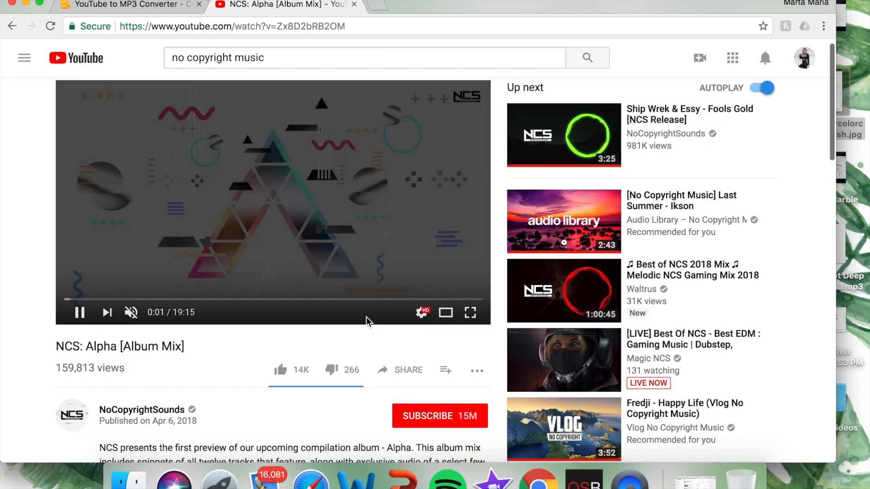
scroll(128, 308, "down", 3)
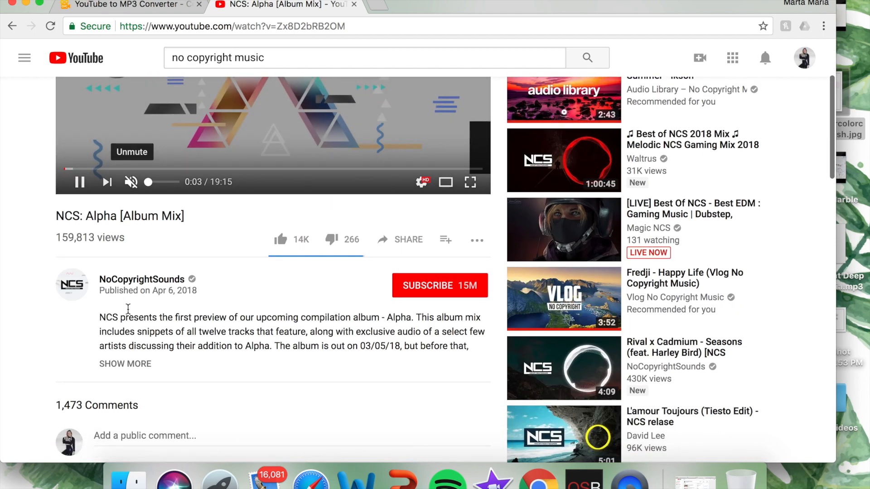
scroll(128, 309, "down", 6)
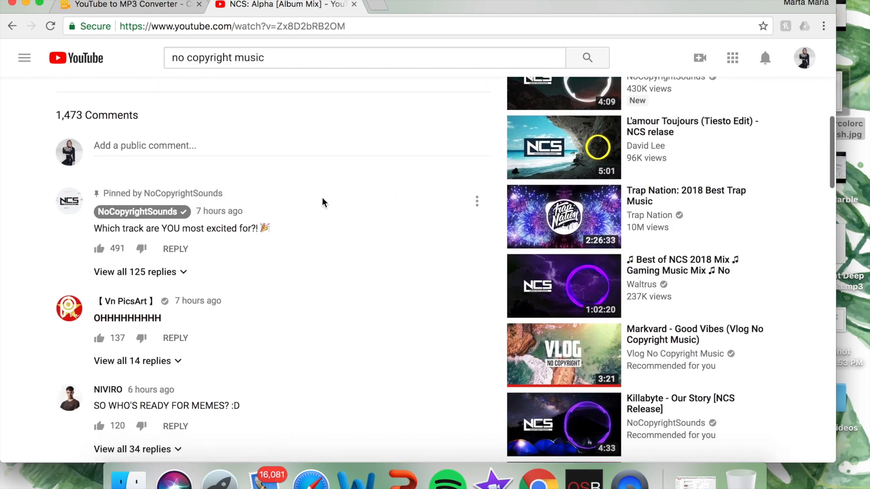
scroll(220, 382, "down", 4)
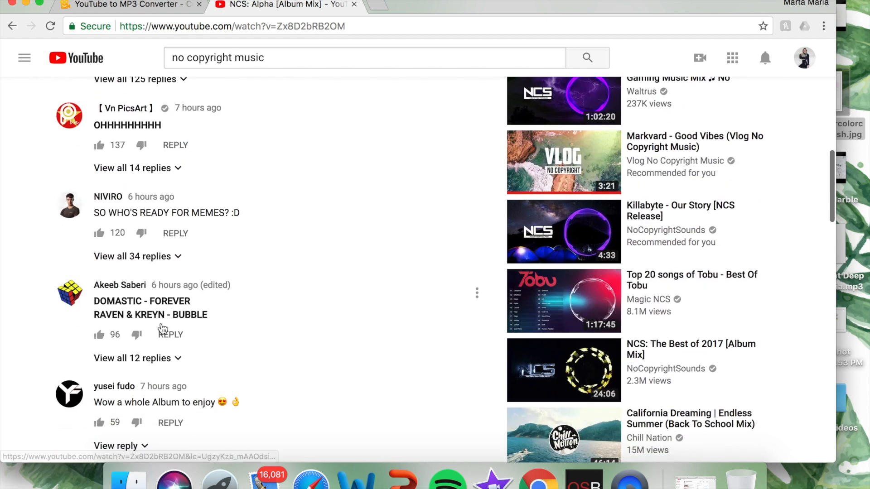
scroll(267, 359, "down", 3)
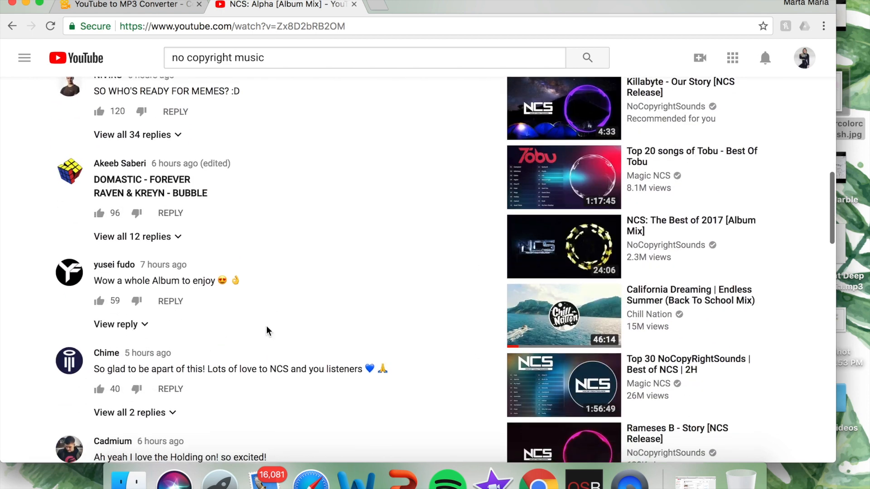
scroll(392, 150, "down", 5)
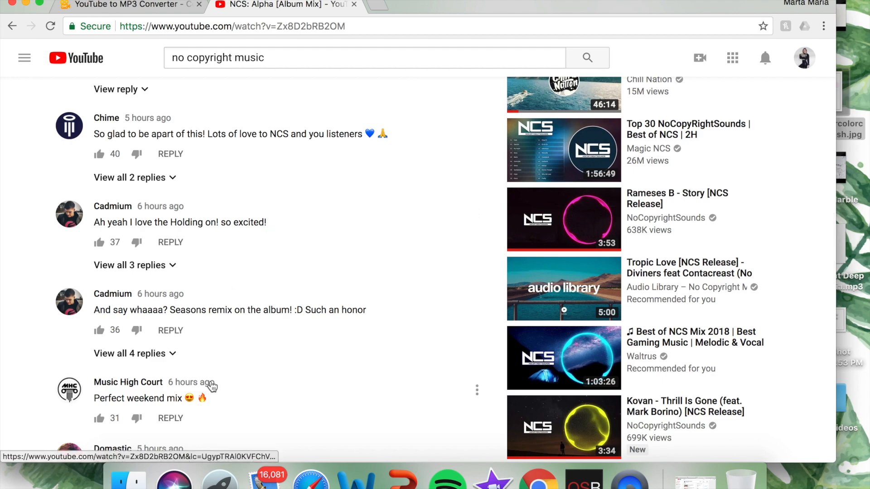
scroll(211, 385, "up", 15)
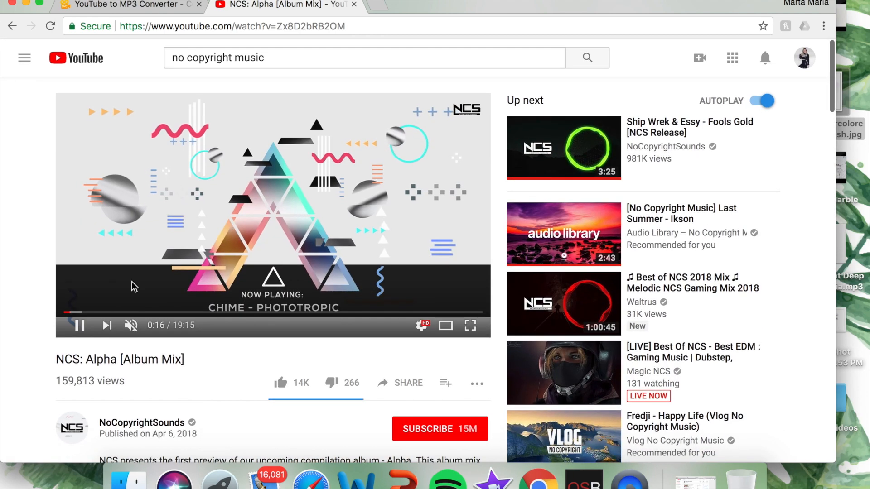
Step: Convert the suggested "[No Copyright Music] Last Summer - Ikson" video to .mp3 in OnlineVideoConverter using its link, and close the browser window
left_click(570, 192)
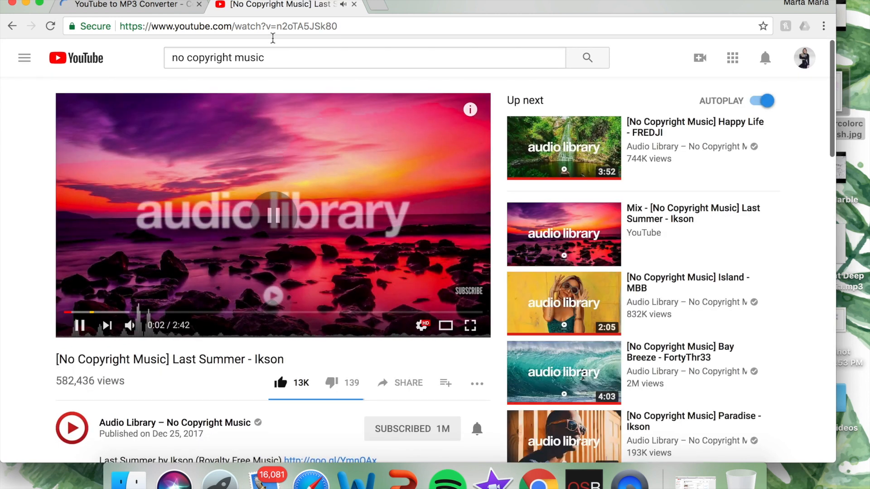
left_click(273, 26)
key("super+c")
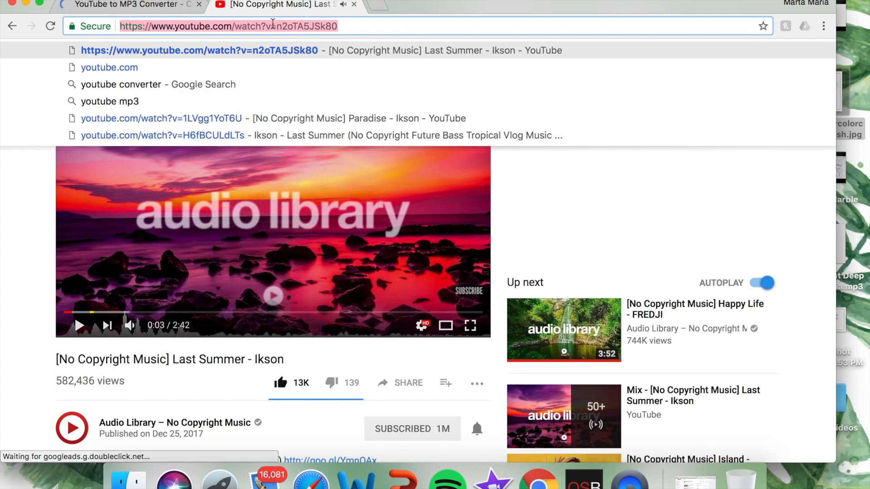
left_click(155, 5)
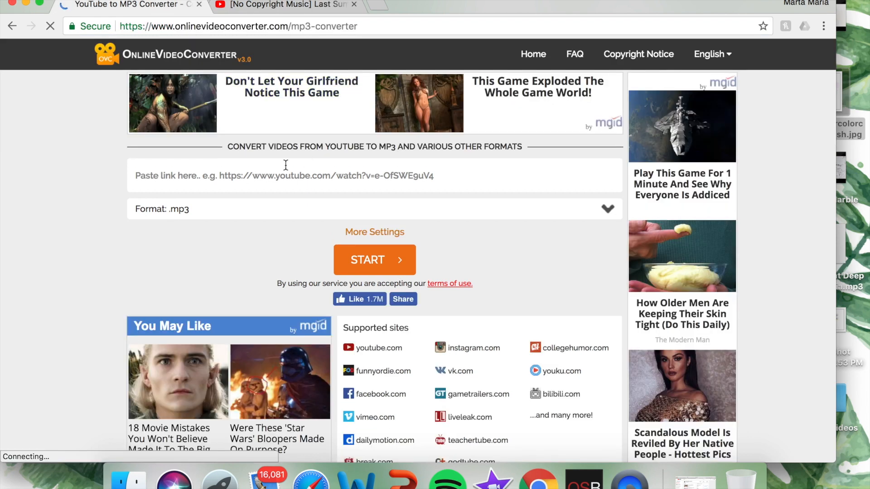
left_click(286, 164)
key("super+v")
left_click(375, 261)
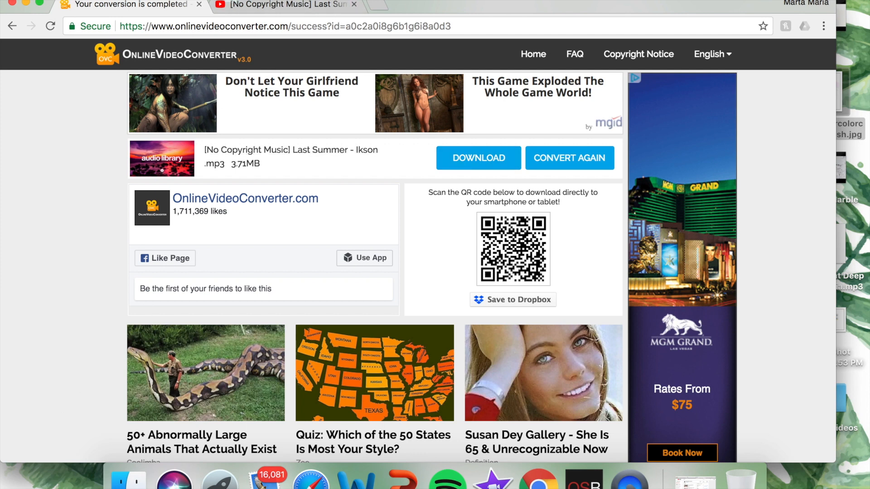
left_click(12, 3)
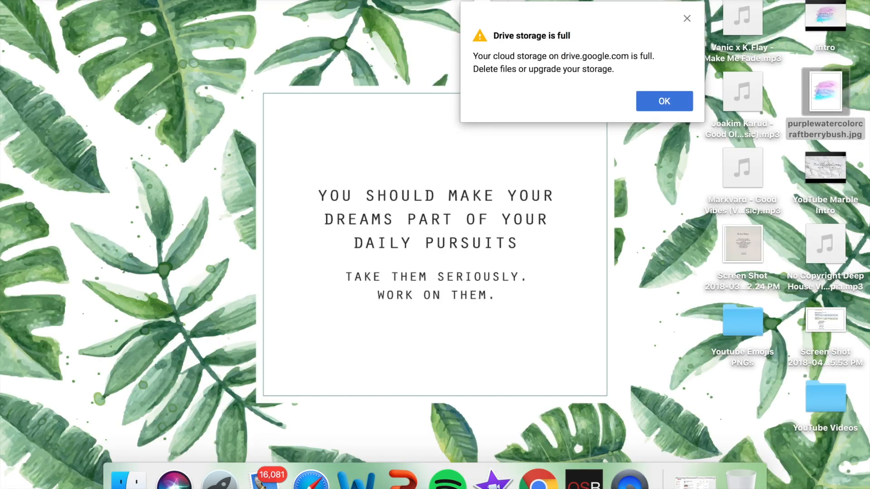
Step: Dismiss the Drive storage warning, switch to iMovie and create a new movie project
left_click(664, 101)
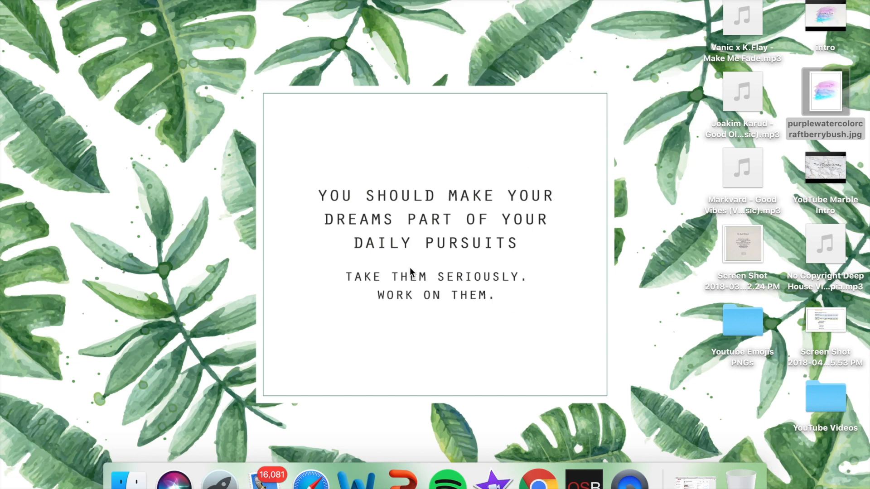
left_click(572, 375)
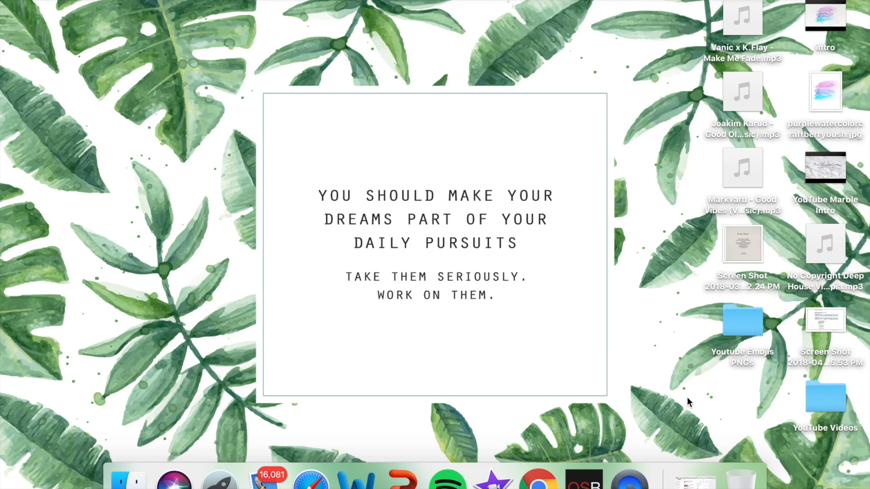
left_click(492, 483)
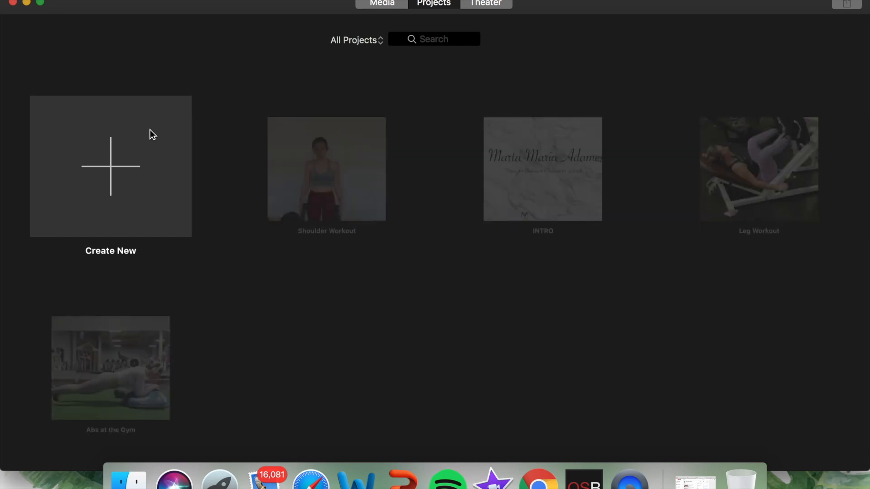
left_click(121, 149)
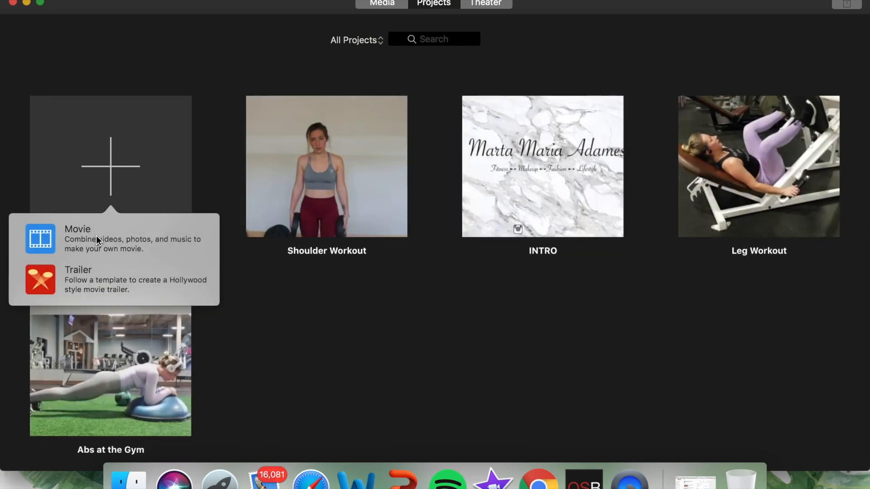
left_click(90, 244)
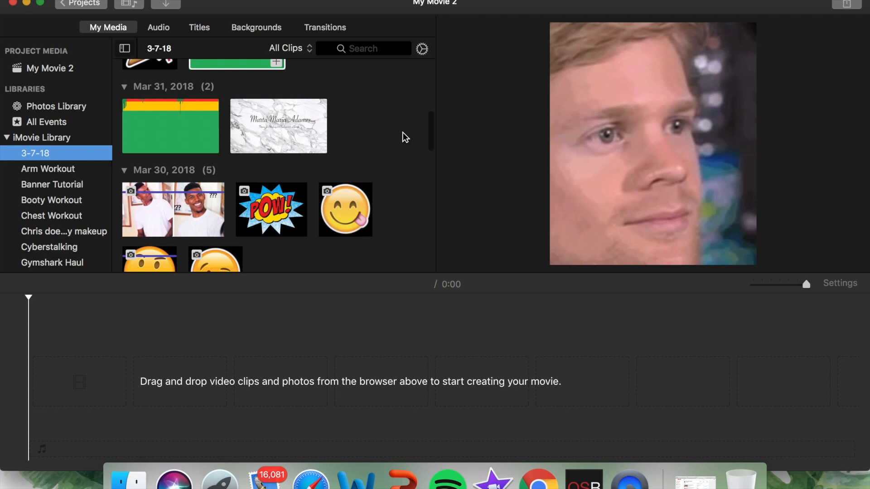
Step: Import the intro movie file from the Desktop into the 3-7-18 event
left_click(176, 369)
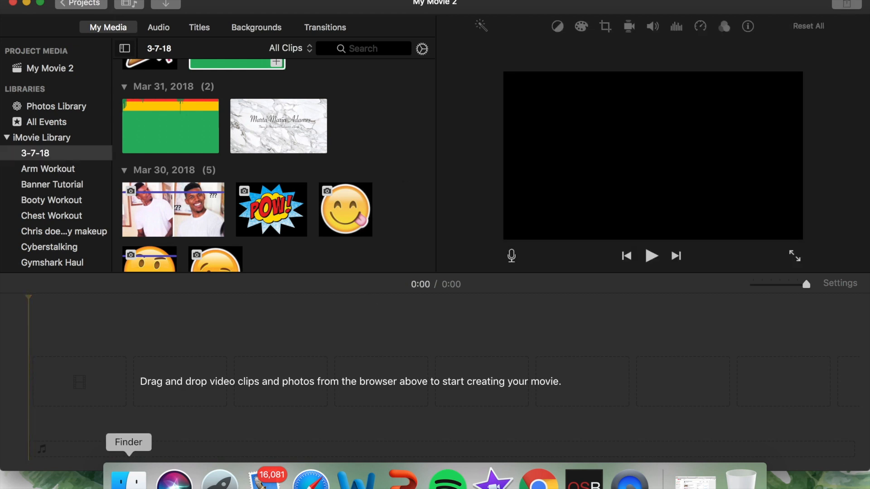
left_click(84, 1)
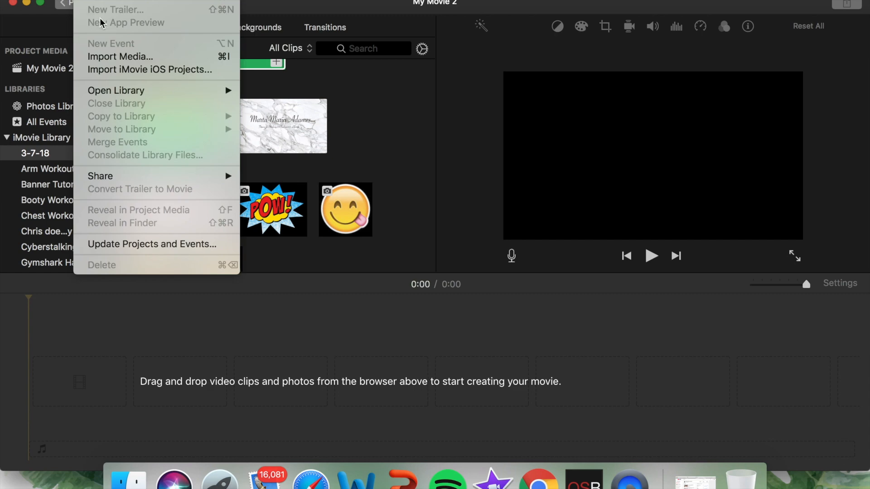
left_click(113, 55)
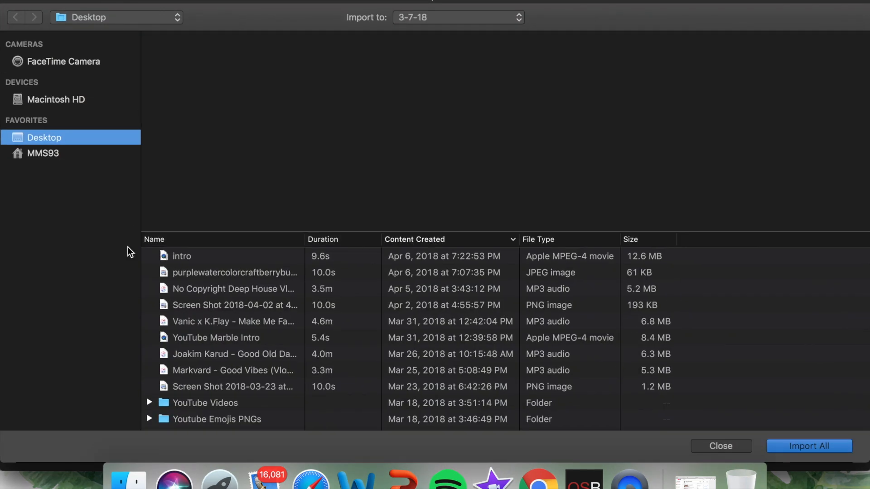
left_click(193, 255)
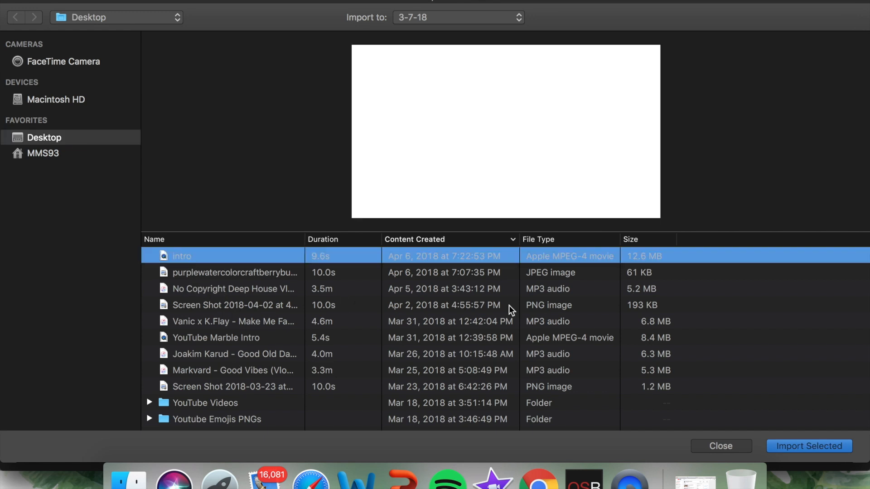
left_click(817, 447)
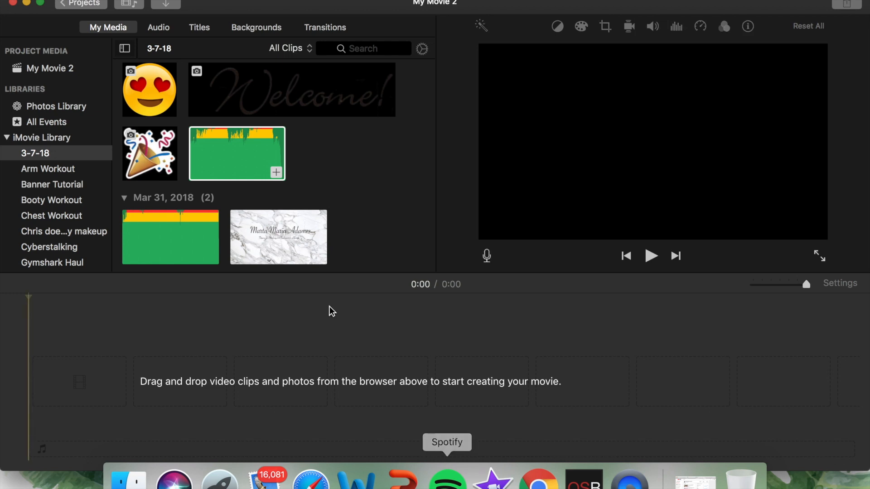
Step: Add the imported intro clip to the start of the empty timeline and play it through
scroll(411, 244, "up", 10)
left_click_drag(176, 113, 80, 358)
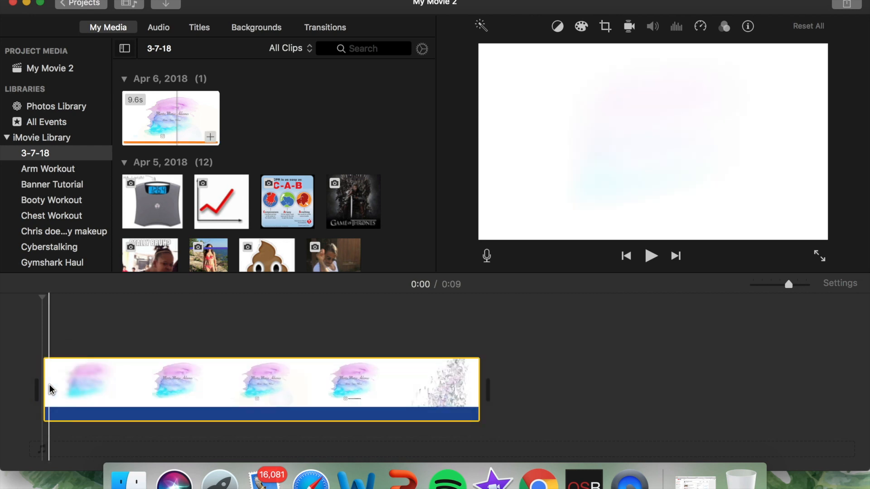
key("space")
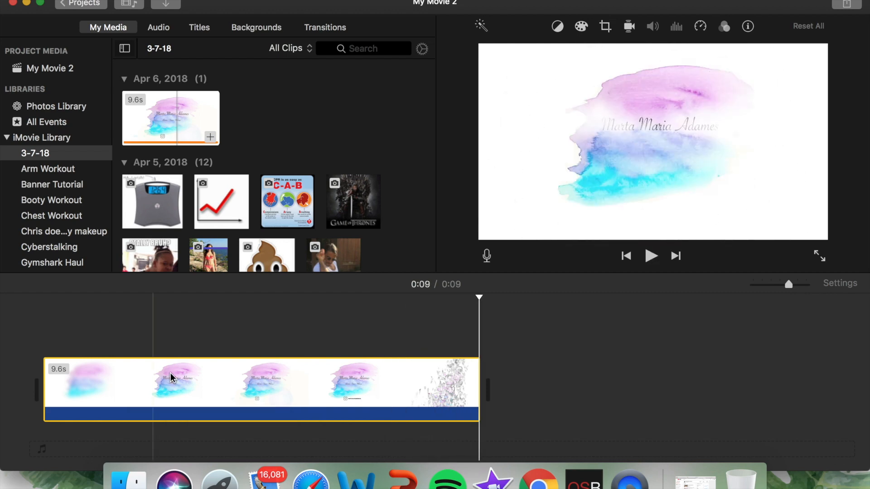
Step: Browse the Downloads folder inside the home folder for music files to import, and close the import window without importing
scroll(256, 223, "down", 5)
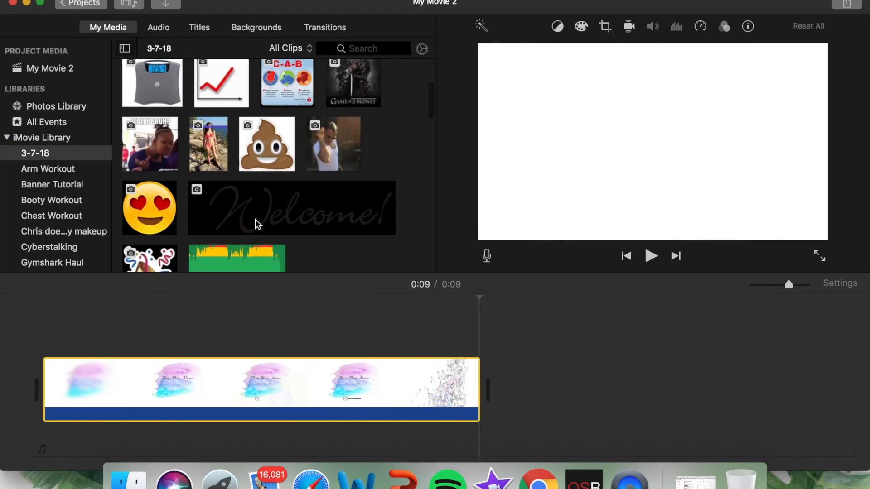
scroll(255, 223, "up", 5)
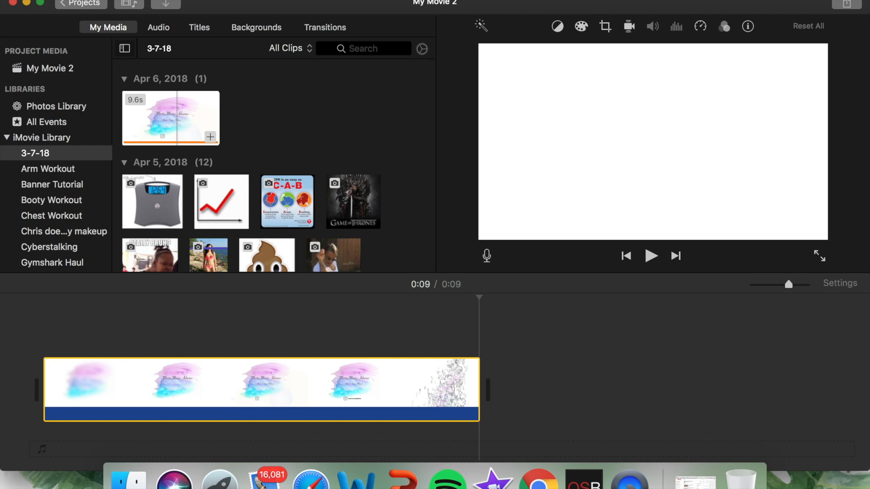
left_click(85, 0)
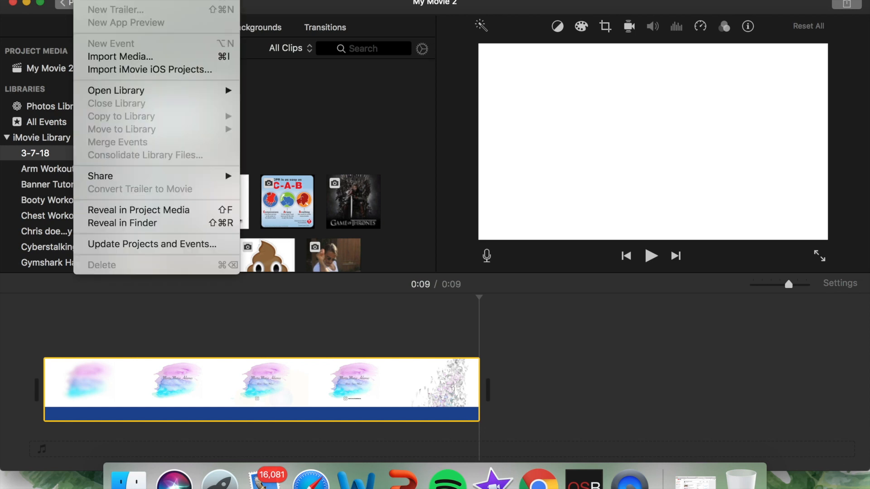
left_click(108, 56)
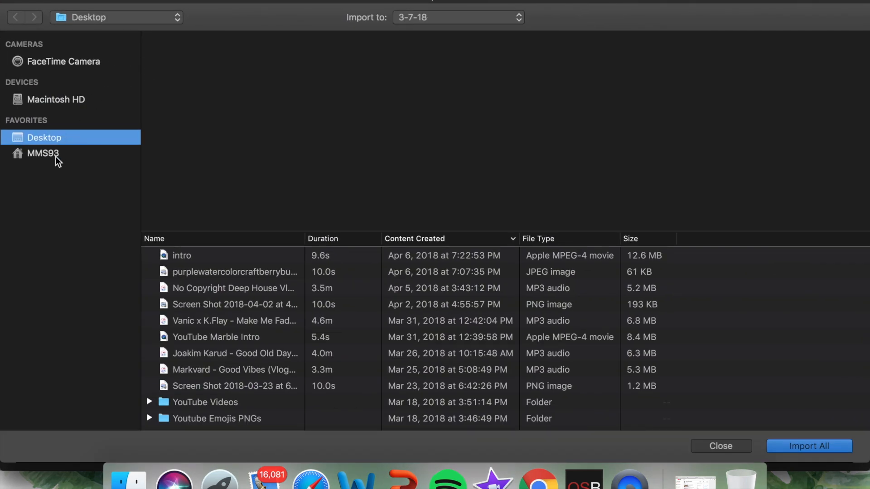
left_click(55, 154)
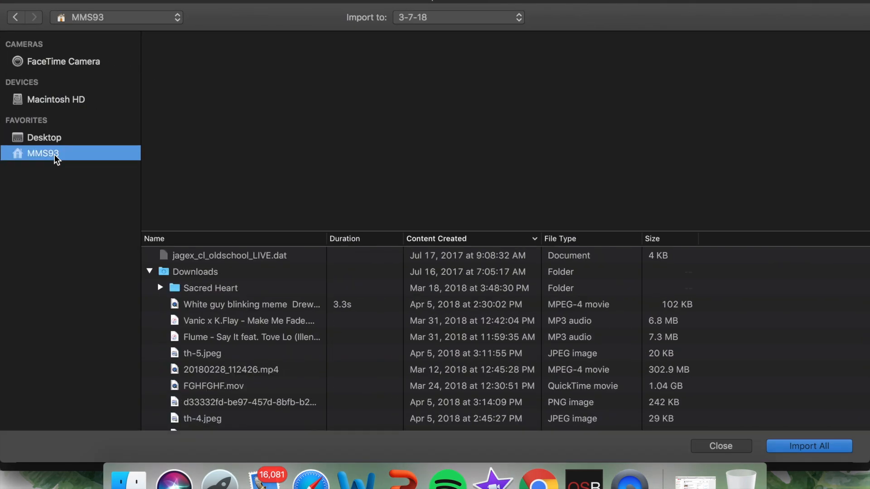
scroll(243, 314, "down", 1)
left_click(208, 267)
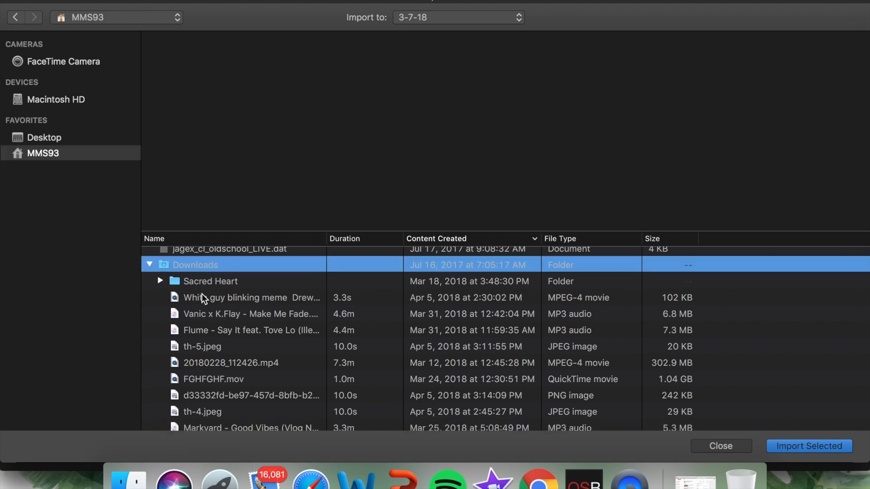
scroll(280, 358, "down", 2)
left_click(735, 449)
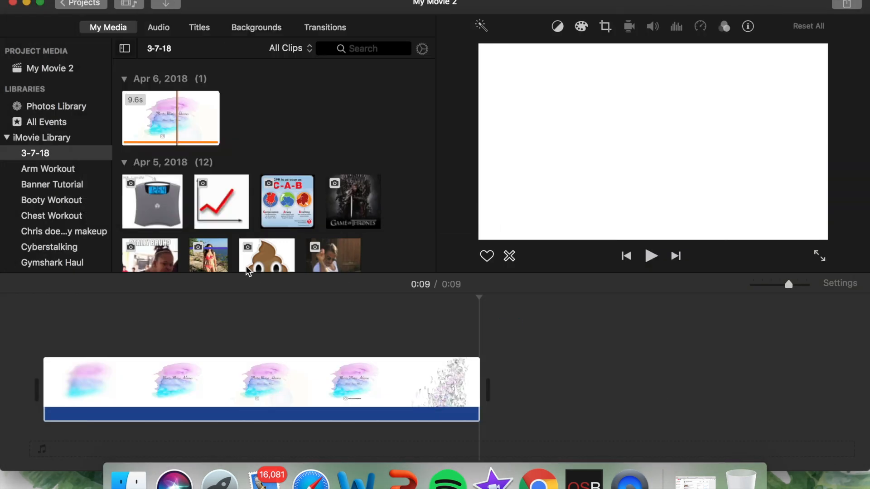
Step: Place the "No Copyright Deep House Vlog Music Ikson - Utopia" track beneath the intro clip, aligned with its start
scroll(248, 235, "down", 3)
scroll(249, 235, "down", 6)
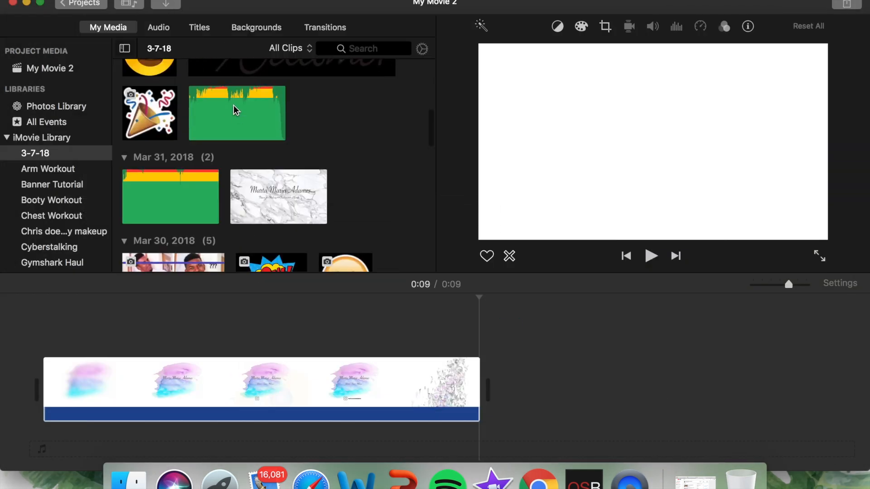
left_click(203, 107)
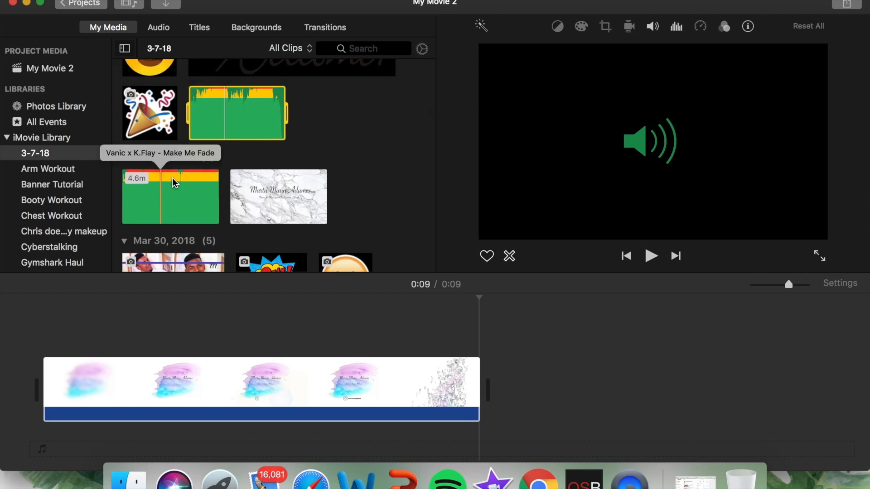
left_click_drag(226, 137, 54, 441)
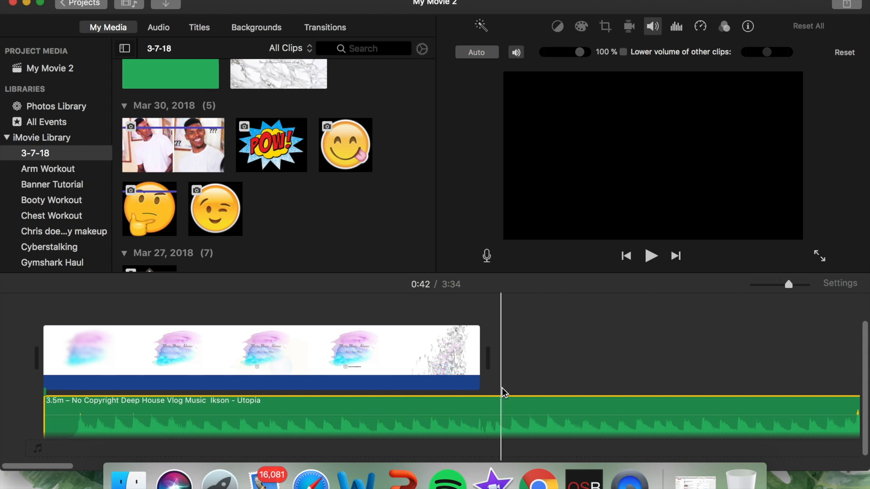
scroll(501, 402, "down", 1)
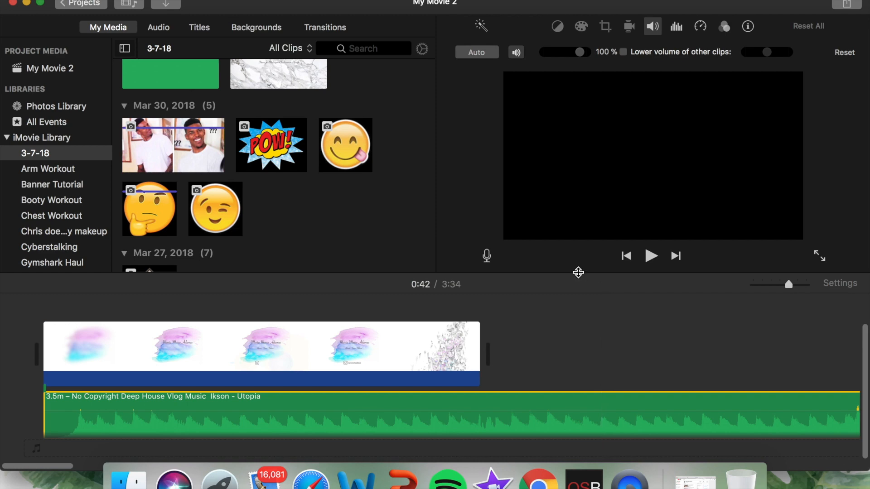
scroll(420, 106, "up", 6)
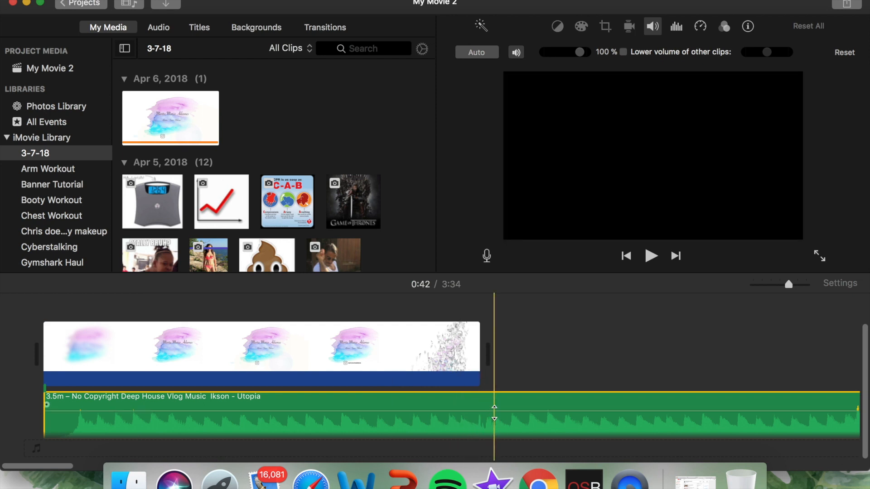
right_click(496, 407)
left_click(486, 430)
right_click(492, 429)
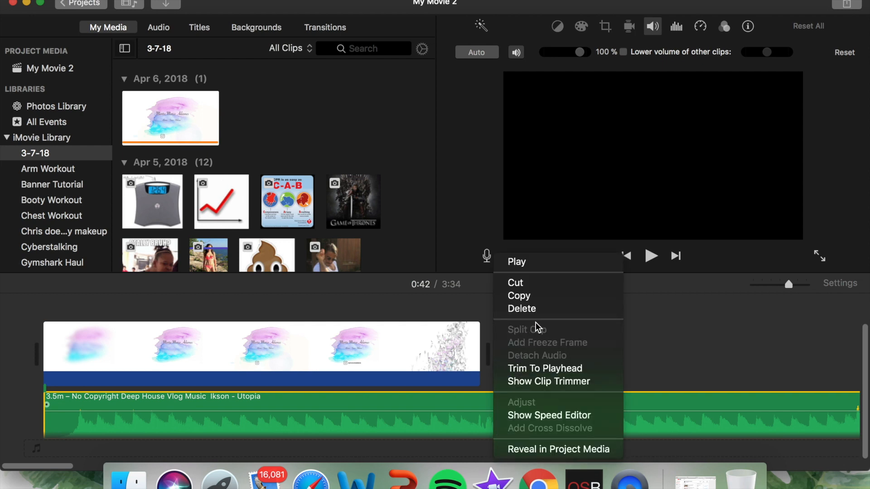
left_click(695, 334)
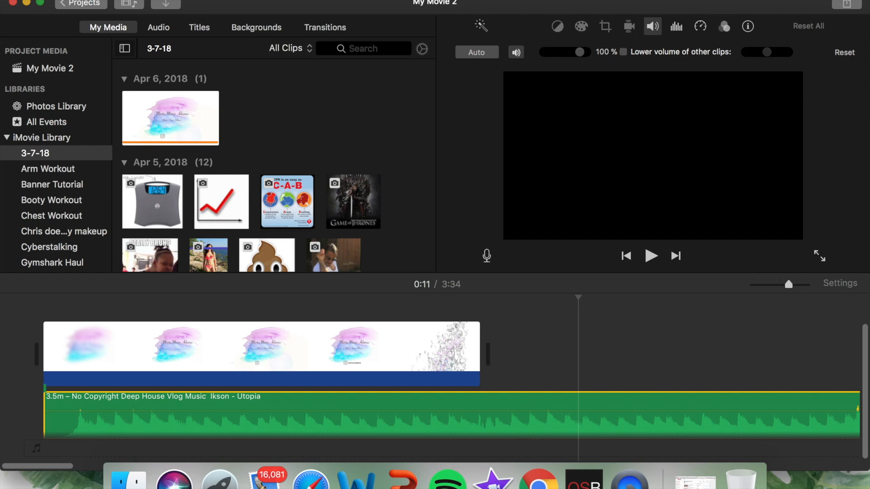
left_click(84, 0)
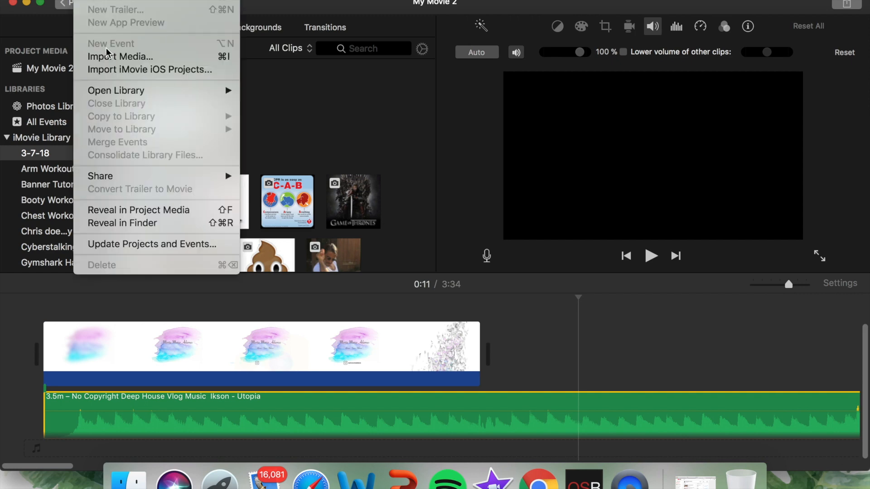
left_click(403, 149)
Step: Return to the projects overview and save the movie under the name "intro 1"
left_click(83, 3)
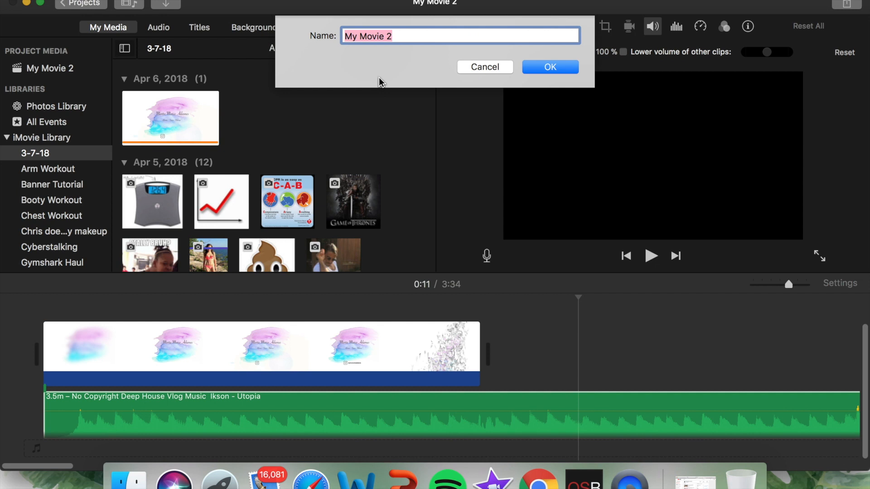
type("intro 1")
key("Return")
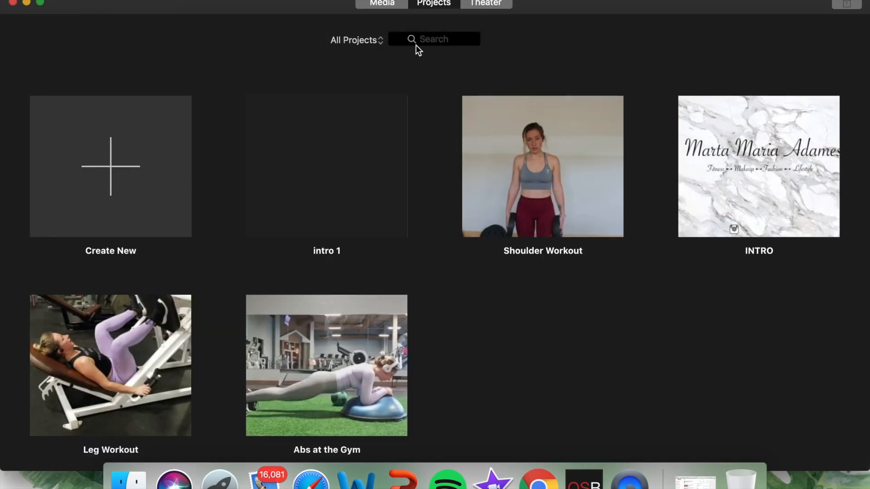
Step: Look through the Share Project options of the intro 1 project, including File, and close them without exporting
left_click(346, 144)
left_click(353, 249)
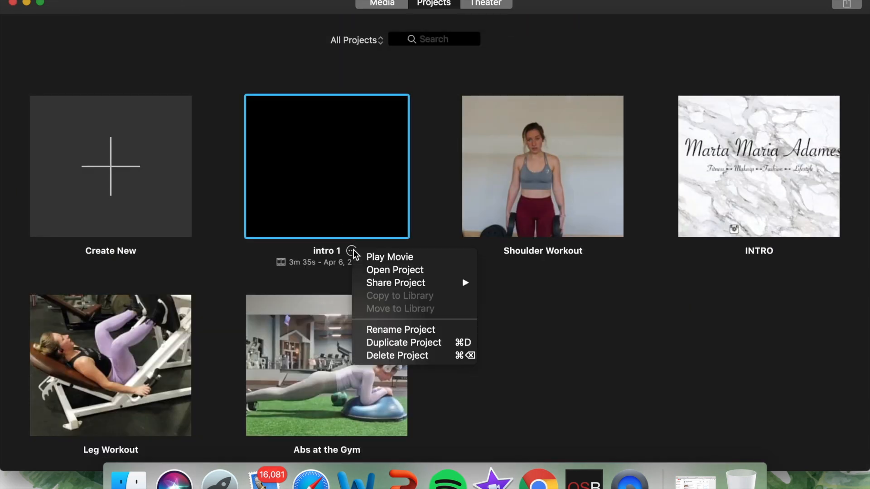
mouse_move(416, 285)
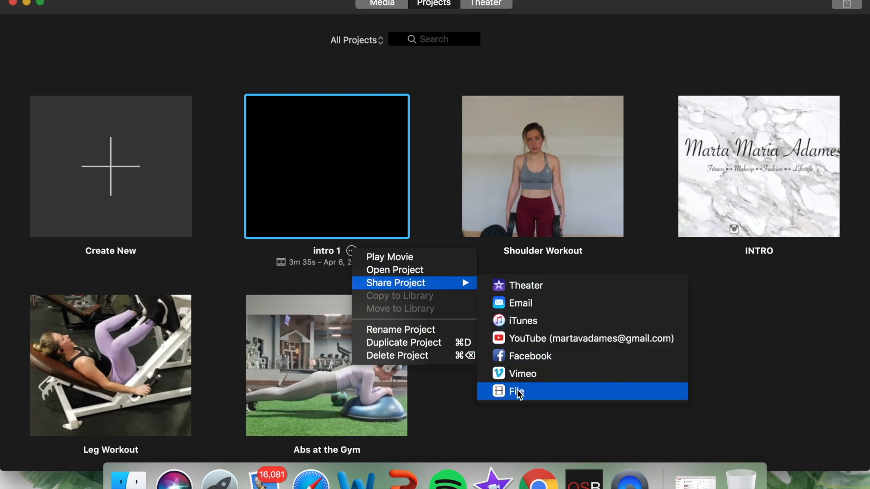
left_click(735, 336)
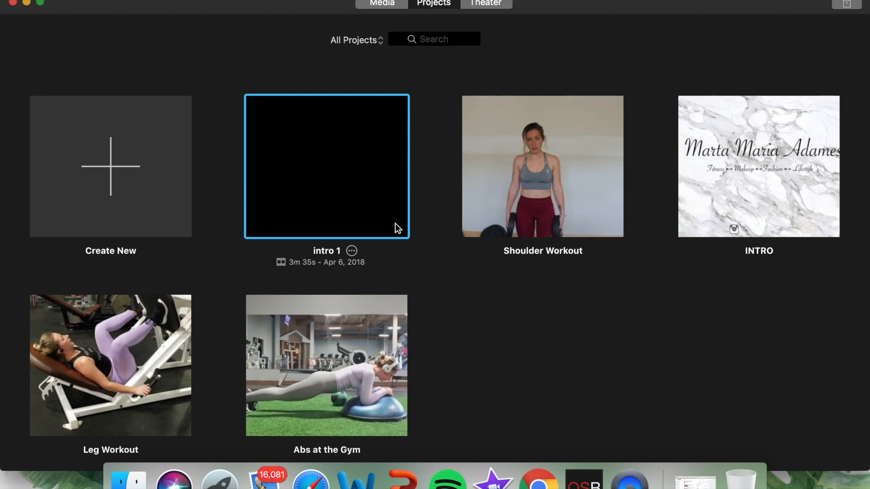
Step: Open the existing INTRO project, play it through, and return to the projects overview
left_click(745, 159)
double_click(745, 159)
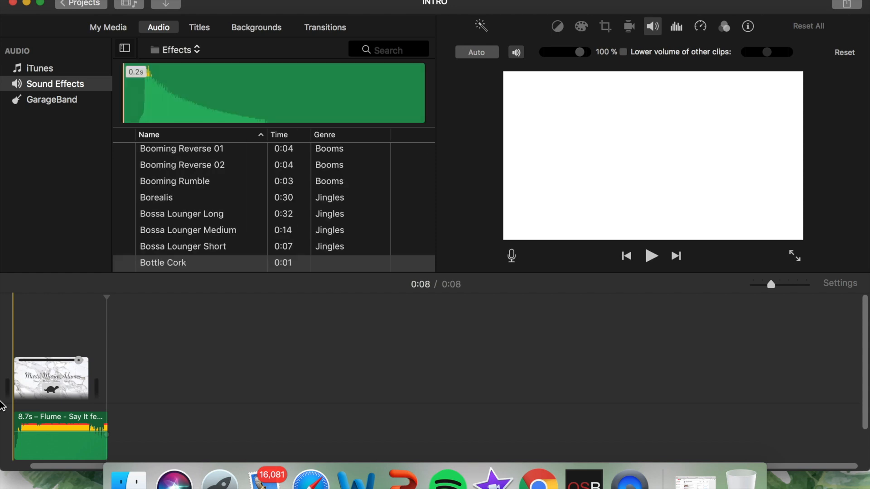
key("space")
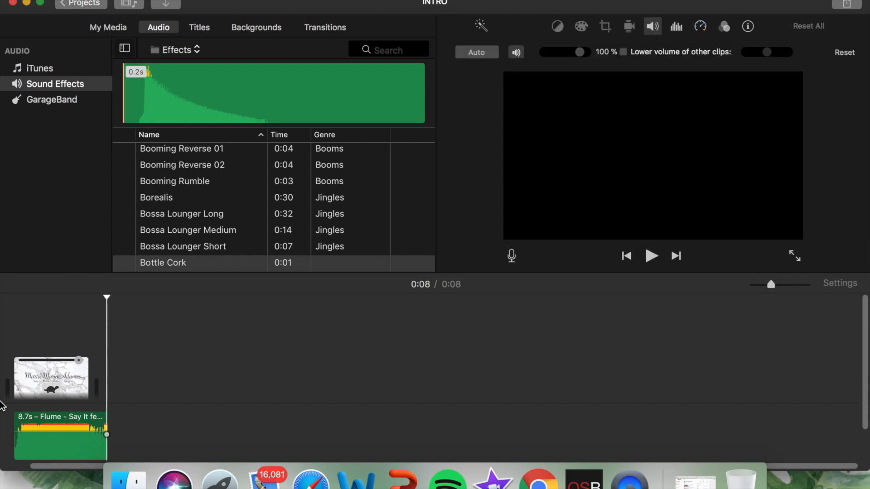
left_click(94, 4)
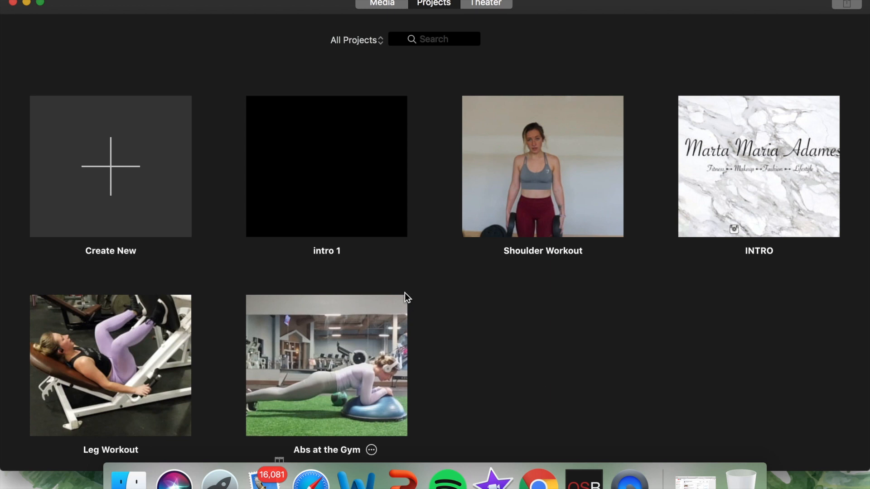
mouse_move(349, 228)
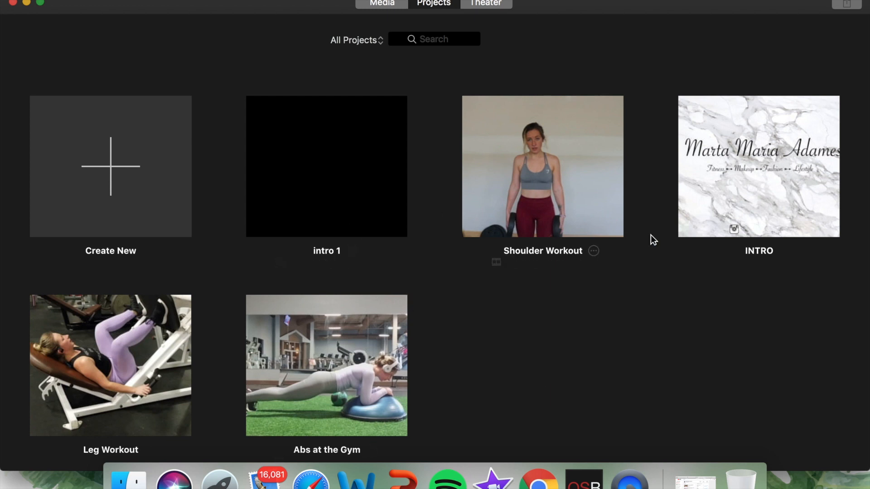